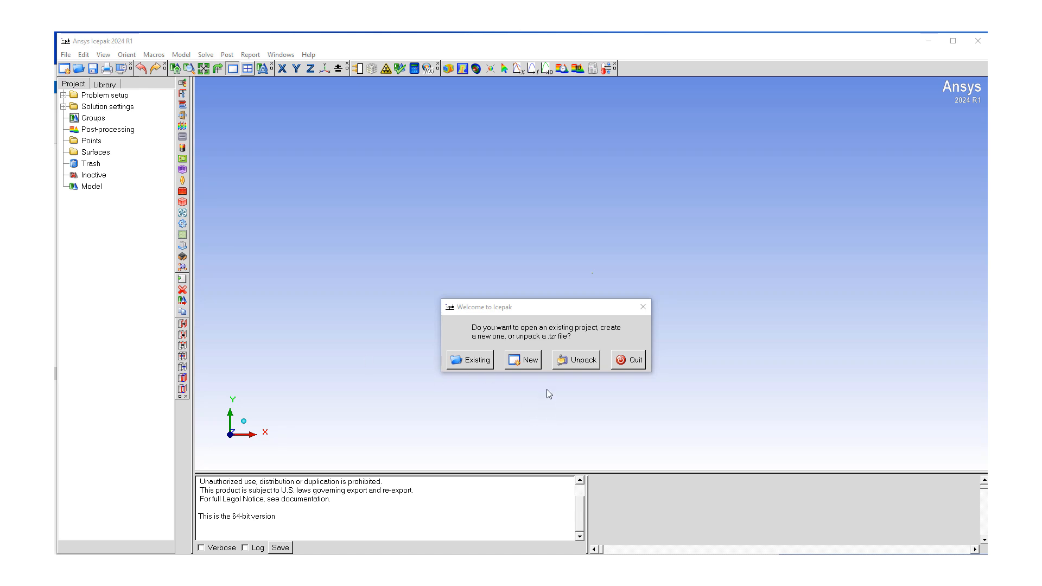
# Step: Unpack the TEC tutorial project archive into a project named use1
pyautogui.click(575, 360)
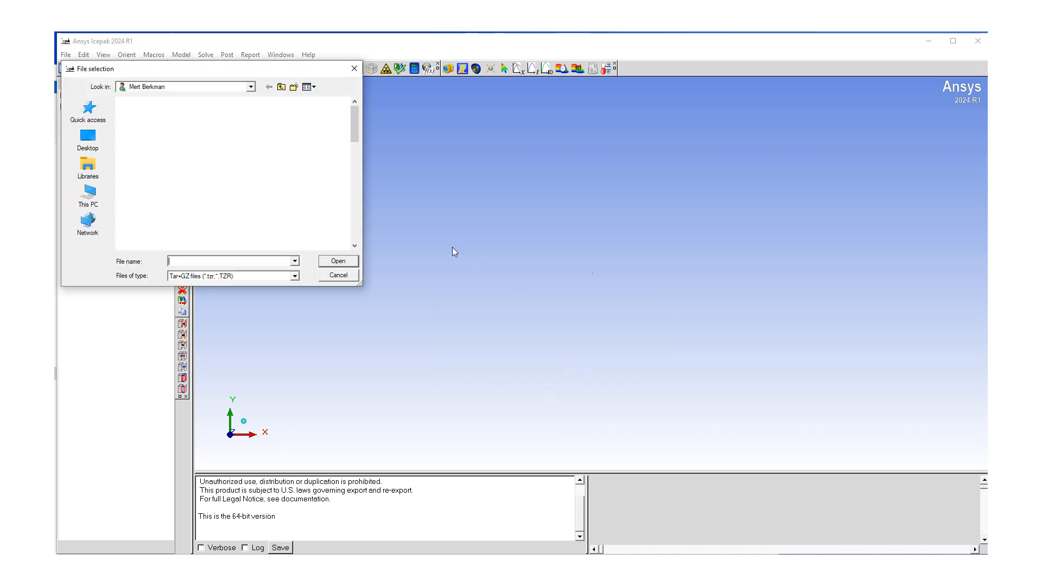
pyautogui.scroll(-15, 208, 213)
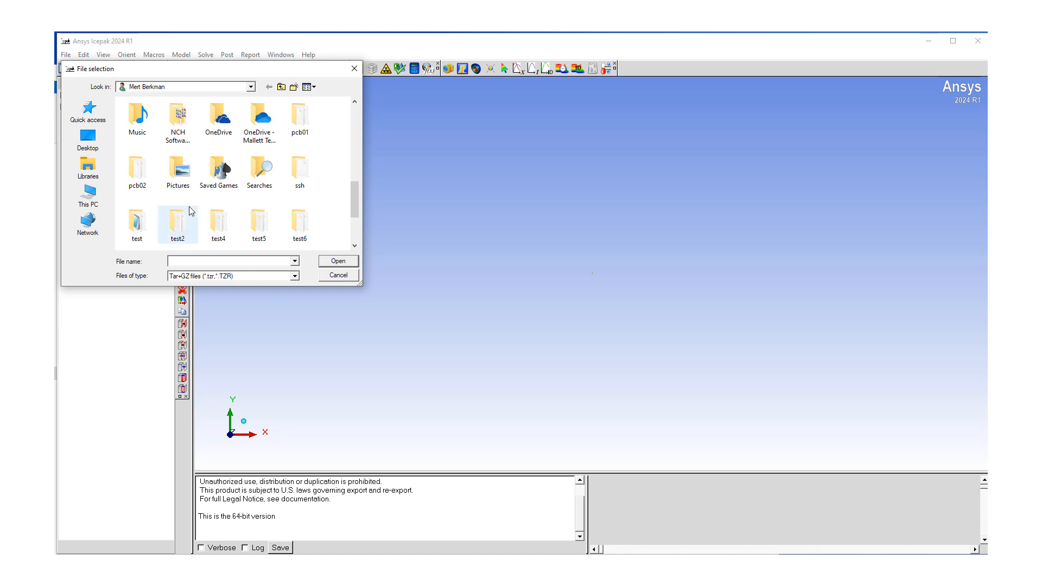
pyautogui.scroll(12, 185, 207)
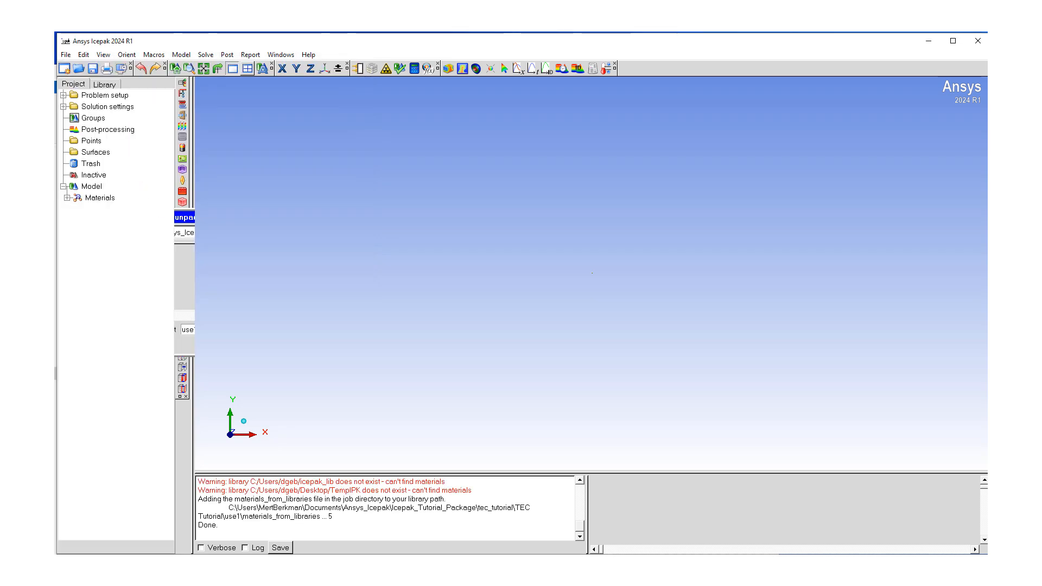
pyautogui.moveTo(324, 295); pyautogui.dragTo(424, 320)
pyautogui.scroll(6, 612, 316)
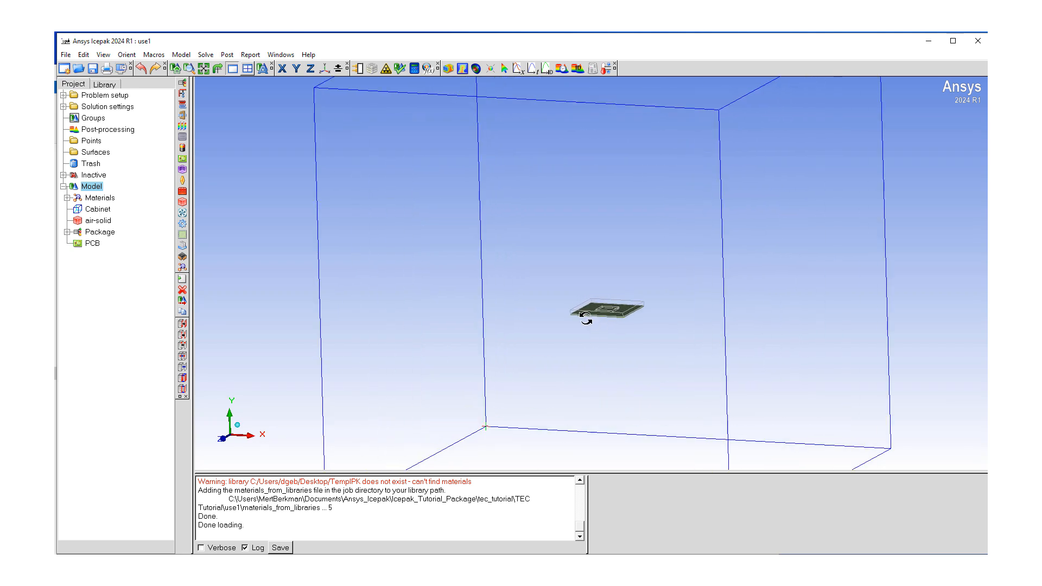
pyautogui.moveTo(585, 331); pyautogui.dragTo(577, 325)
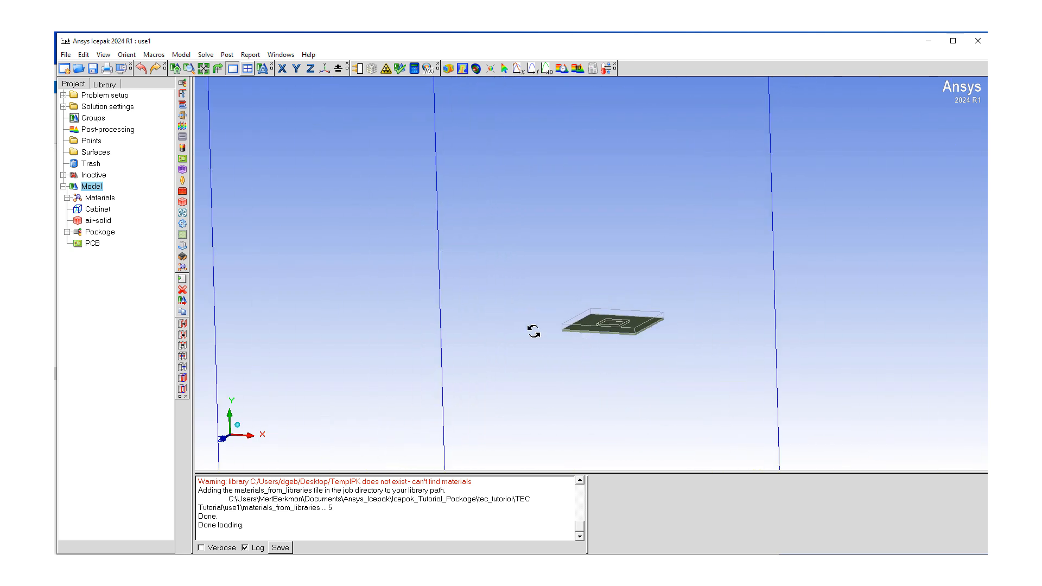
pyautogui.moveTo(605, 341); pyautogui.dragTo(630, 383, button='right')
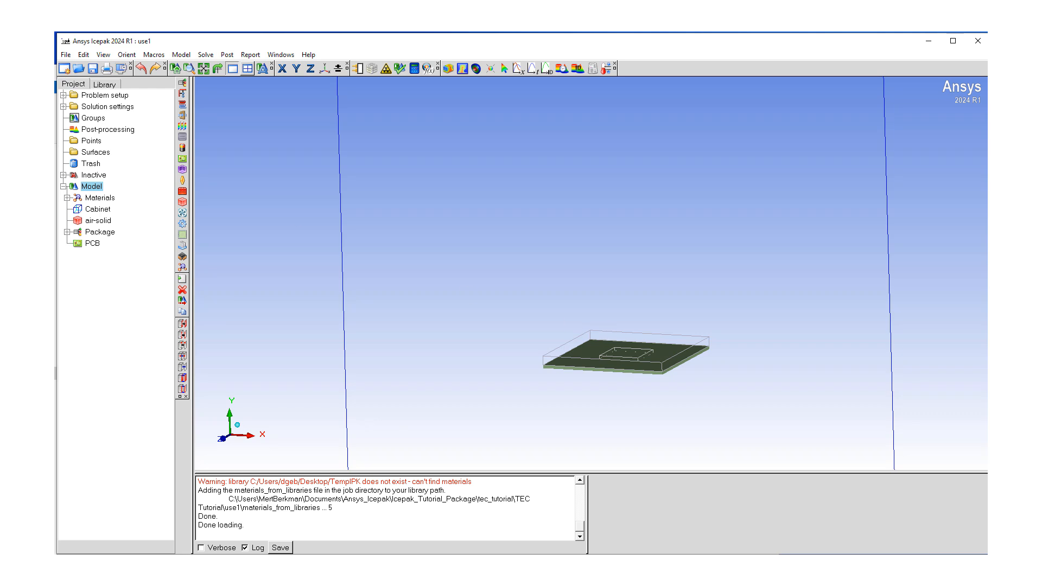
# Step: Review the PCB's geometry, thermal properties and notes, leaving its settings unmodified
pyautogui.click(92, 244)
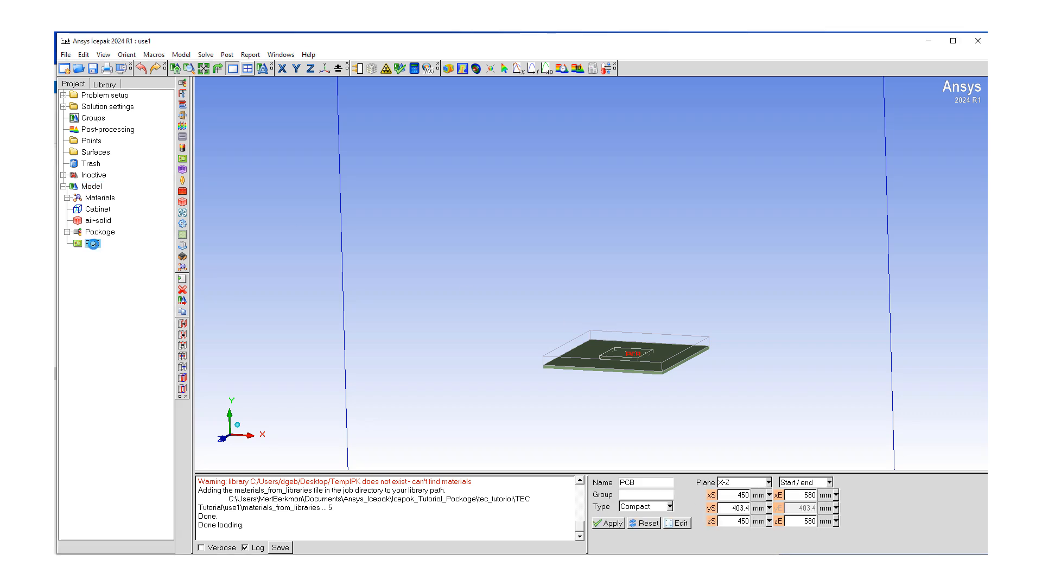
pyautogui.doubleClick(92, 244)
pyautogui.moveTo(698, 180); pyautogui.dragTo(580, 168)
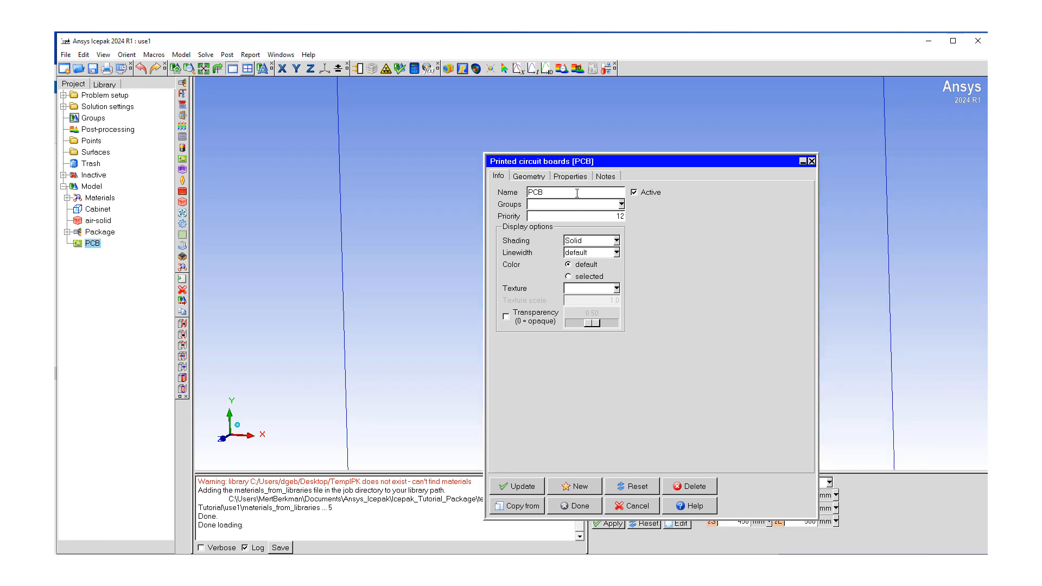
pyautogui.click(540, 177)
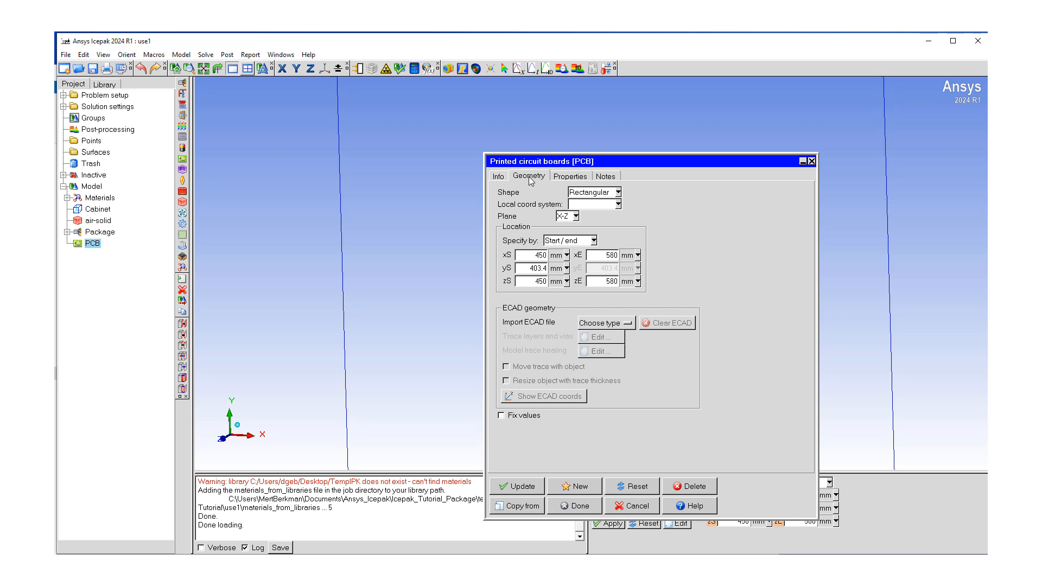
pyautogui.click(577, 179)
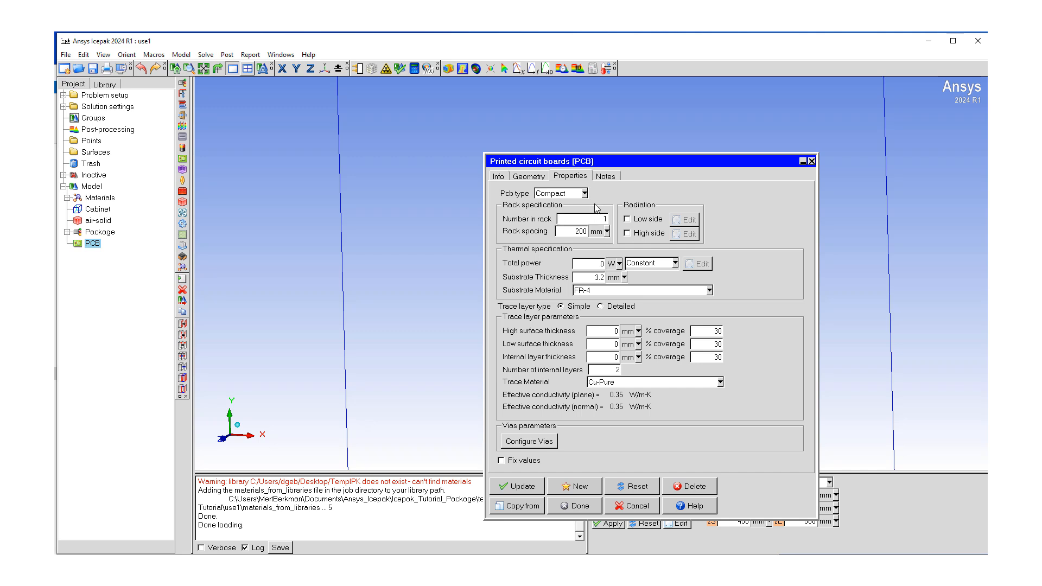
pyautogui.click(603, 177)
pyautogui.click(641, 510)
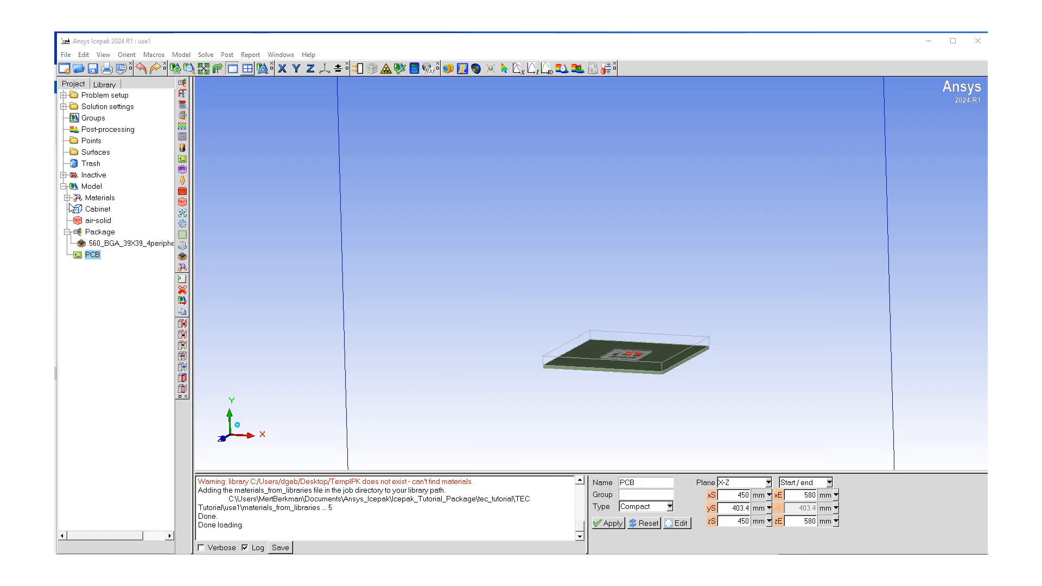
# Step: Review the dimensions and die settings of the 560_BGA_39X39_4peripheral_p1.00 package, leaving them unmodified
pyautogui.click(110, 245)
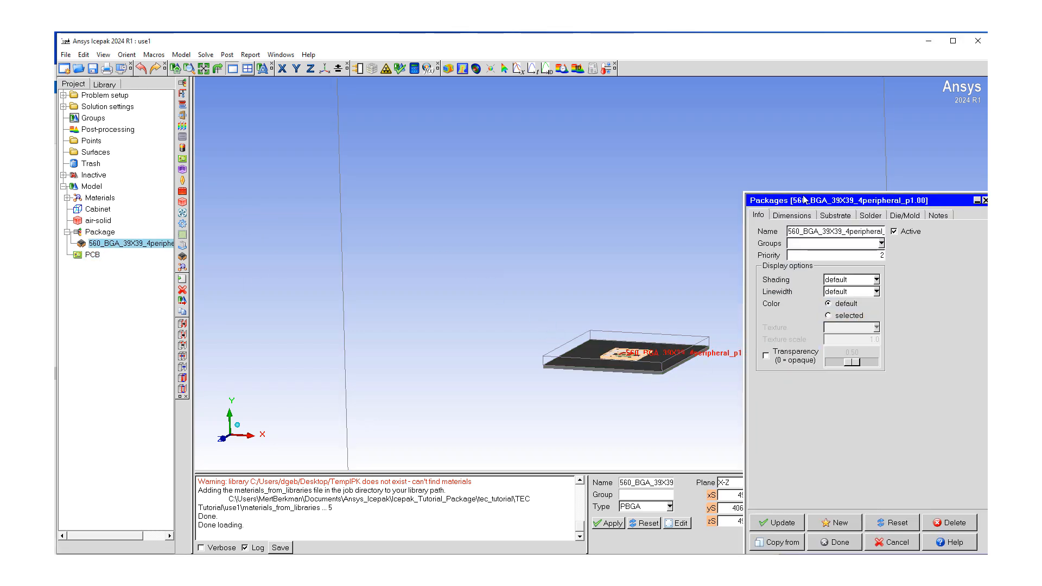
pyautogui.moveTo(804, 199); pyautogui.dragTo(562, 150)
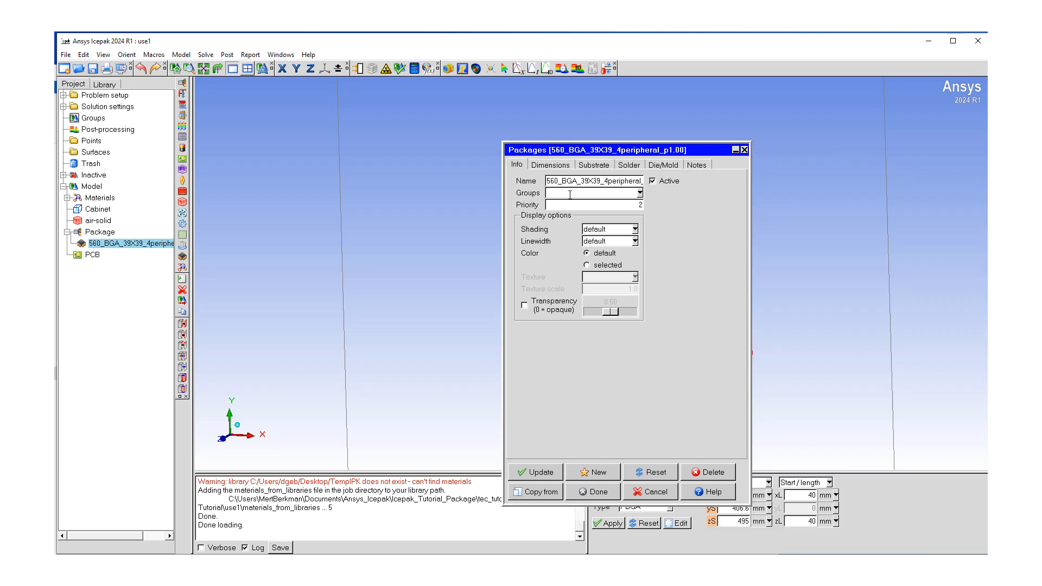
pyautogui.click(550, 165)
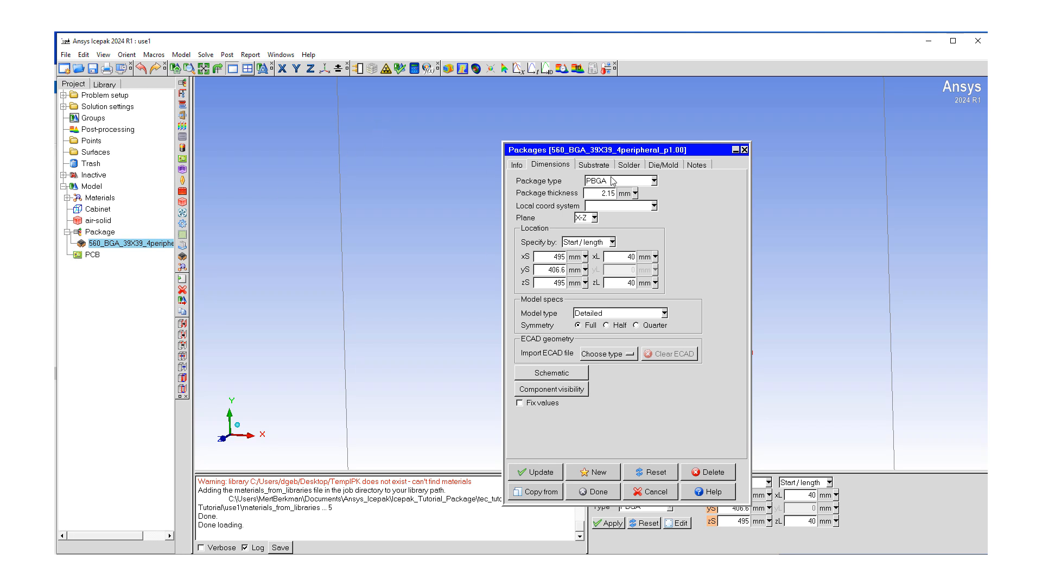
pyautogui.click(665, 165)
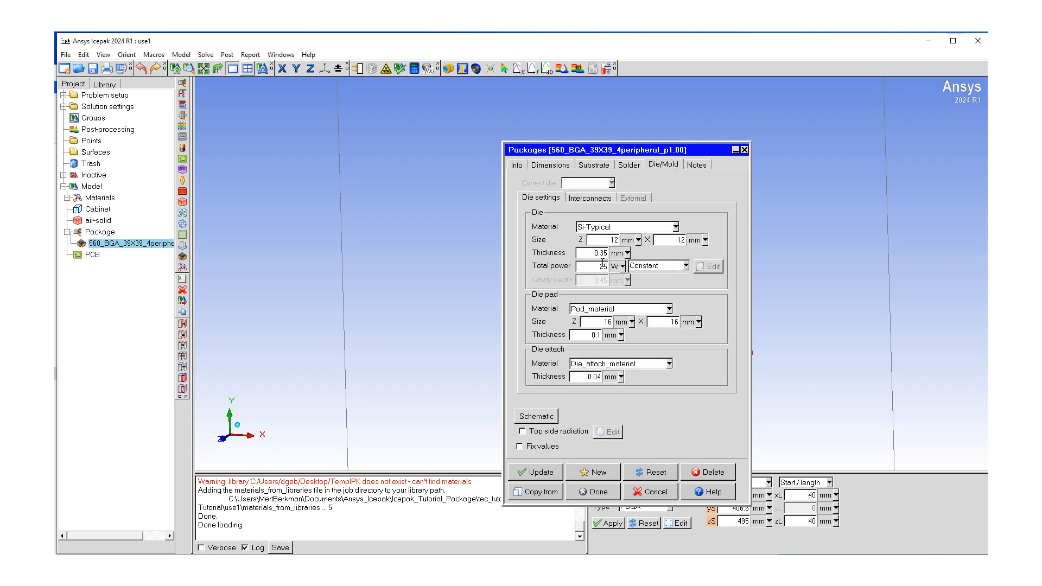
pyautogui.click(647, 496)
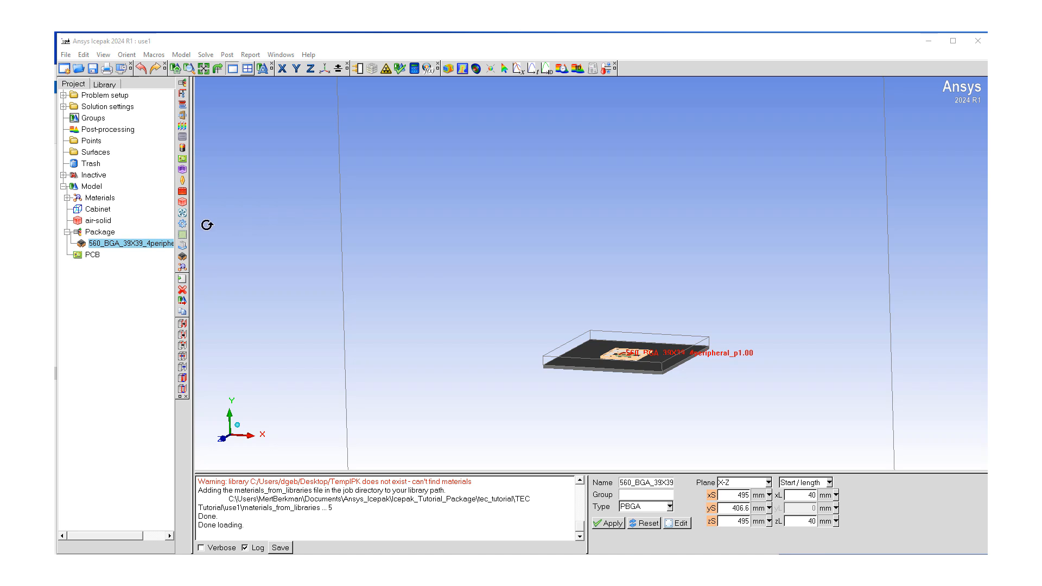
# Step: Create a new block in the Package assembly and open its geometry settings
pyautogui.click(183, 203)
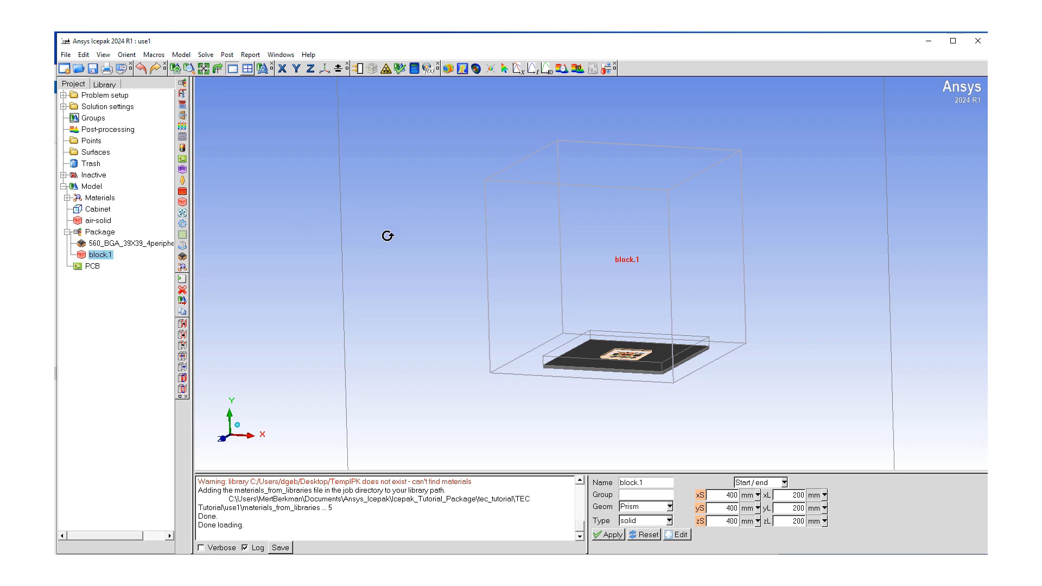
pyautogui.click(95, 256)
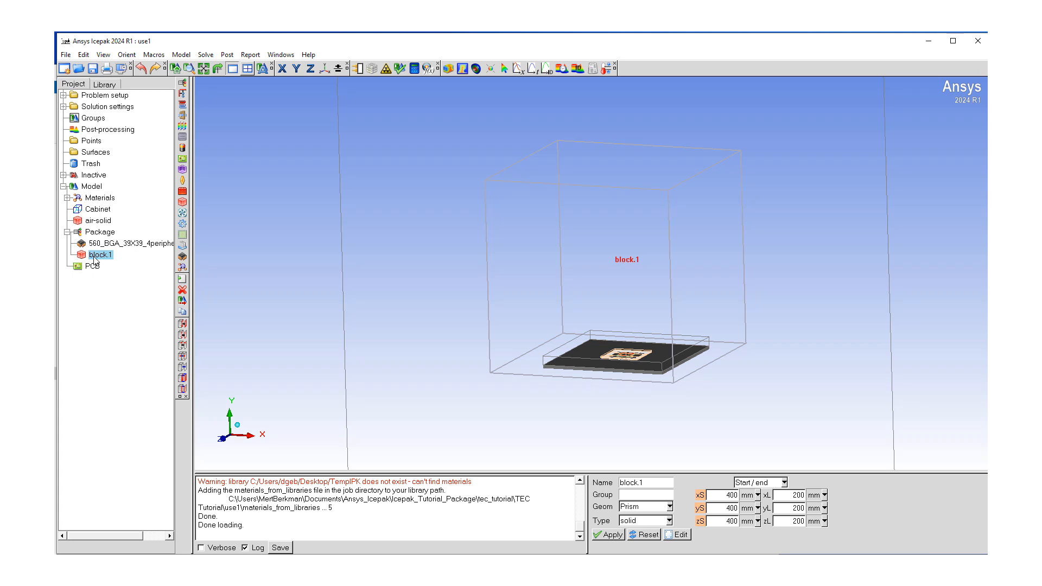
pyautogui.doubleClick(94, 259)
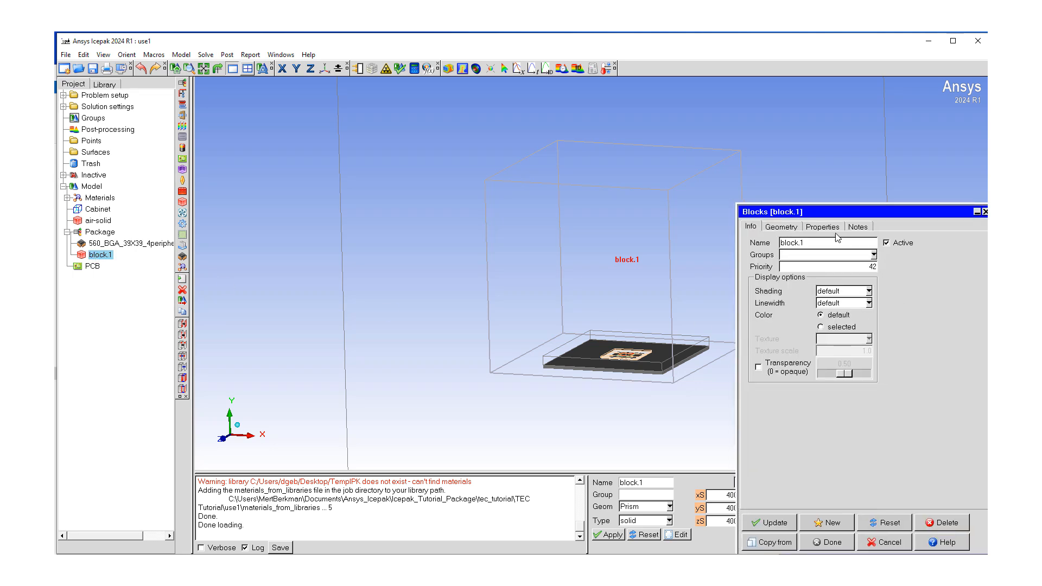
pyautogui.moveTo(823, 215); pyautogui.dragTo(605, 190)
pyautogui.click(563, 201)
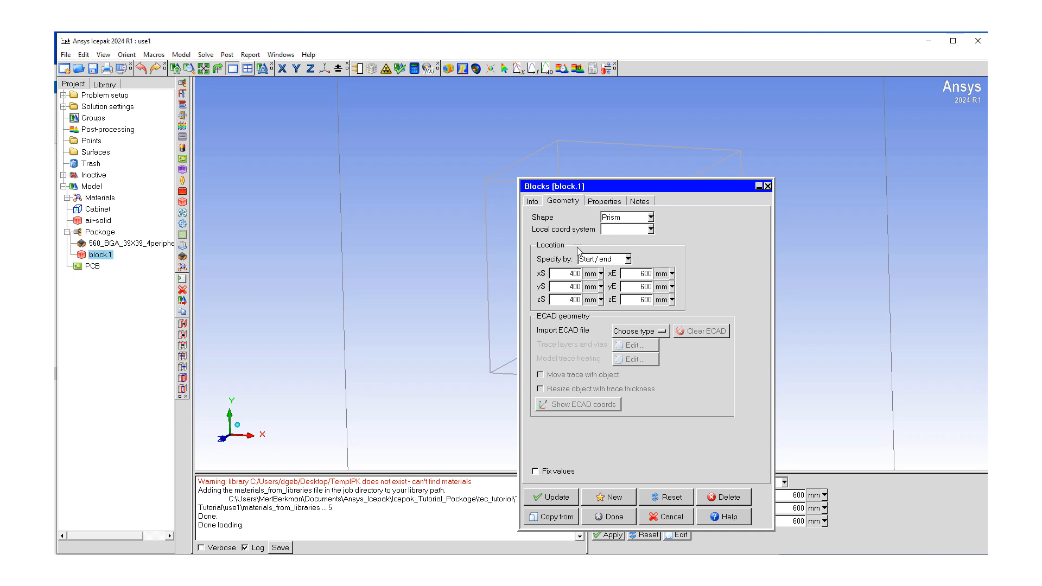
# Step: Set the new block's start coordinates to xS 472.5 mm, yS 408.75 mm and zS 472.5 mm
pyautogui.moveTo(568, 274); pyautogui.dragTo(586, 275)
pyautogui.write('472.5')
pyautogui.moveTo(567, 287); pyautogui.dragTo(582, 287)
pyautogui.write('408.75')
pyautogui.moveTo(566, 302); pyautogui.dragTo(587, 307)
pyautogui.write('472.5')
# Step: Set the block's zE and xE end coordinates to 557.5 mm
pyautogui.moveTo(636, 302); pyautogui.dragTo(666, 300)
pyautogui.write('557.5')
pyautogui.doubleClick(654, 300)
pyautogui.hotkey('ctrl', 'c')
pyautogui.doubleClick(651, 273)
pyautogui.hotkey('ctrl', 'v')
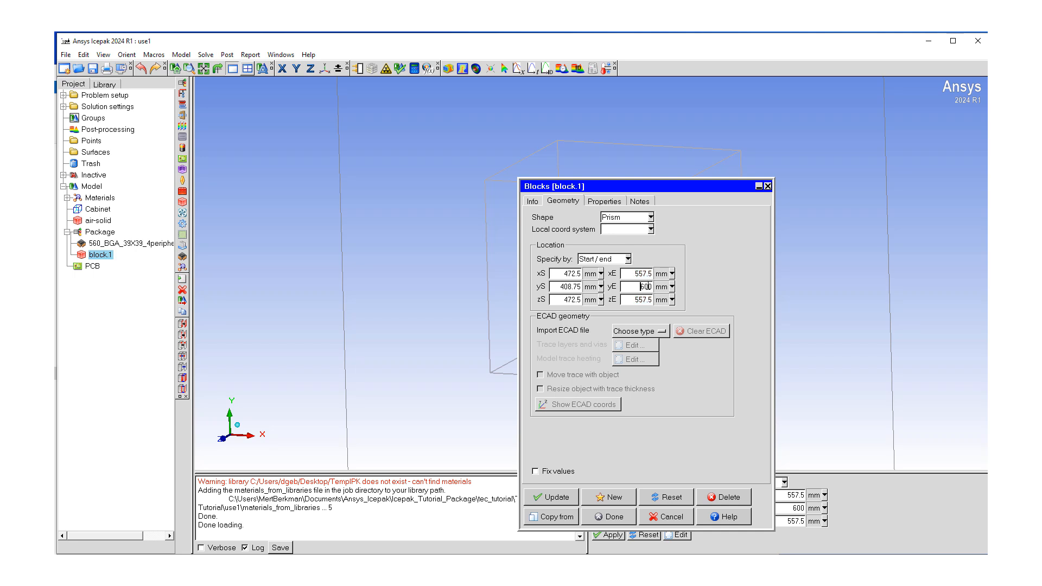
# Step: Set the block's yE end coordinate to 410.75 mm, then apply and close the block's geometry settings
pyautogui.doubleClick(643, 287)
pyautogui.write('410.78')
pyautogui.press('BackSpace')
pyautogui.write('4')
pyautogui.press('BackSpace')
pyautogui.write('5')
pyautogui.click(557, 497)
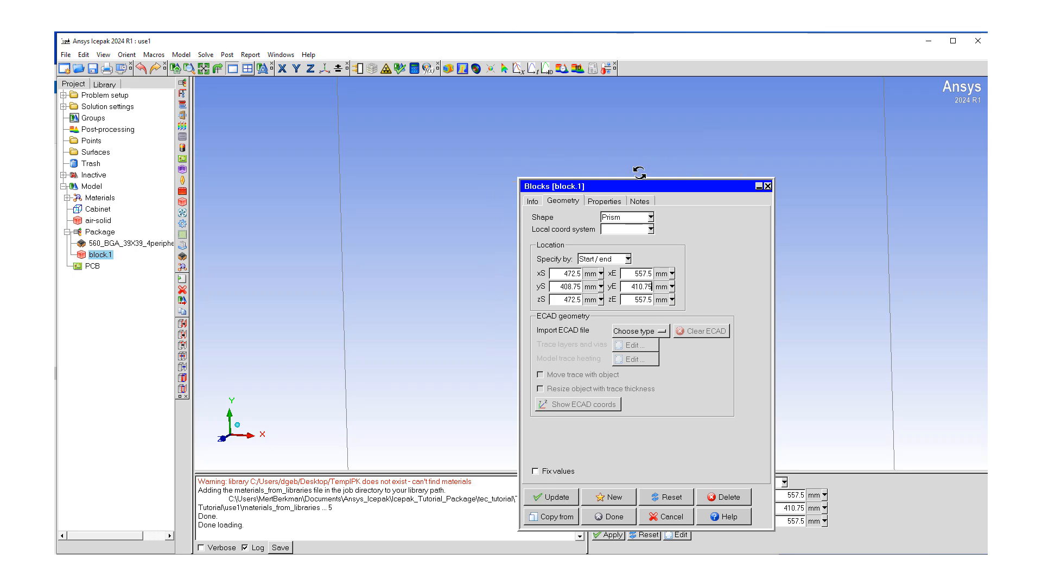
pyautogui.moveTo(637, 187); pyautogui.dragTo(313, 131)
pyautogui.scroll(3, 600, 369)
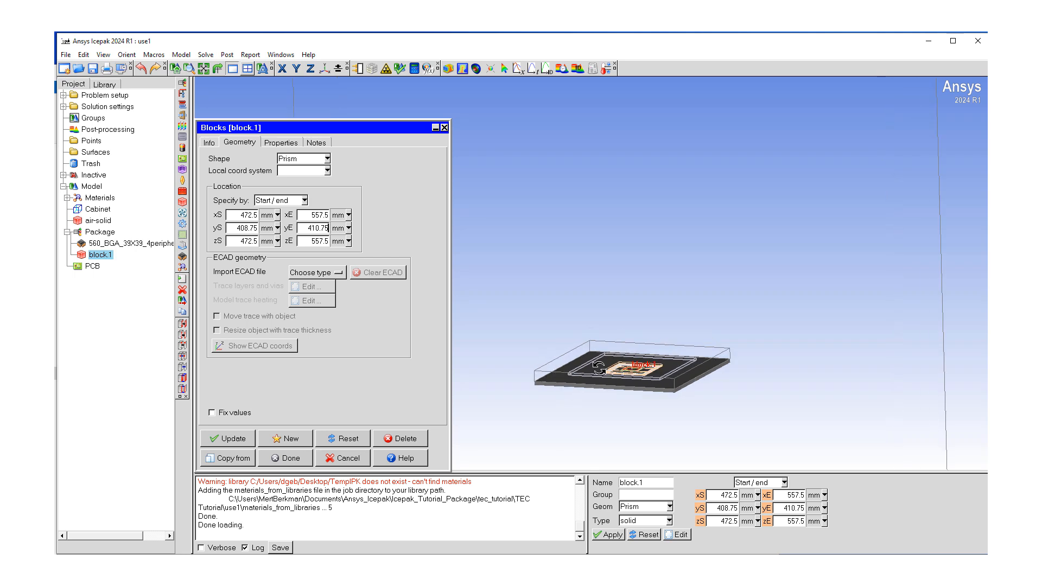
pyautogui.moveTo(600, 369); pyautogui.dragTo(594, 266)
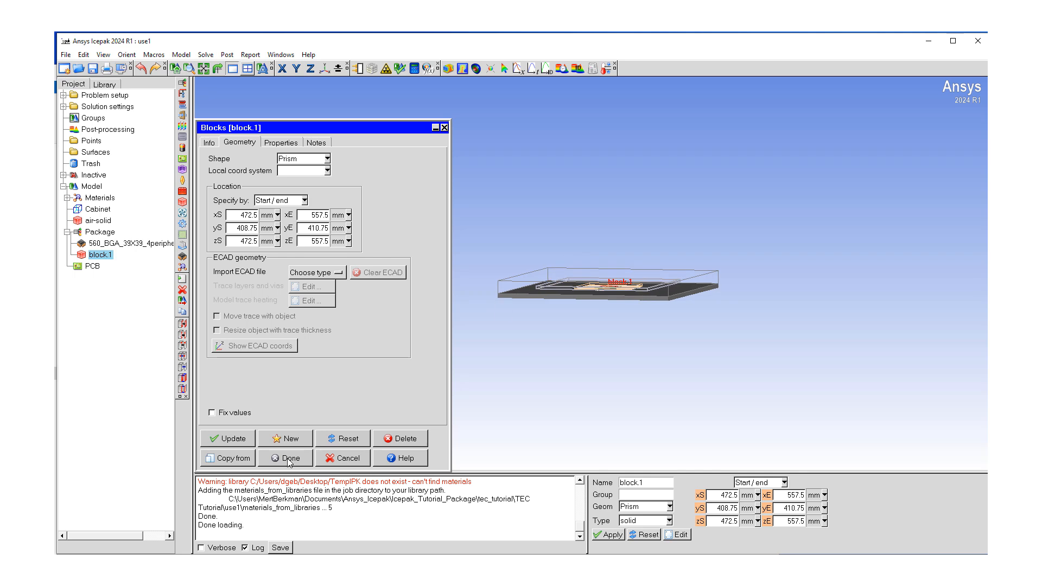
pyautogui.click(291, 458)
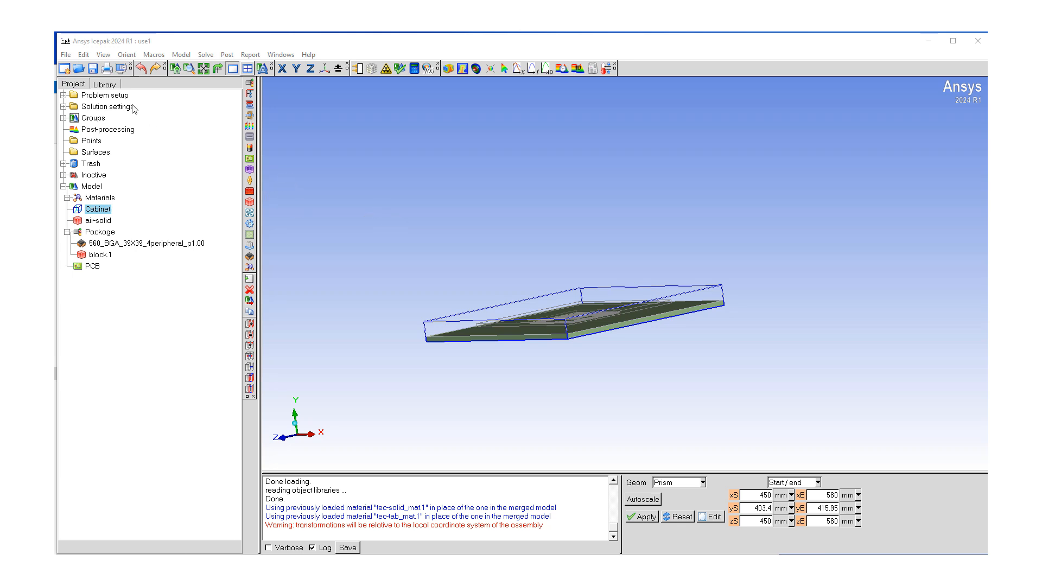
# Step: Add the Laird_HT4_12_F2_3030 thermoelectric cooler from the main library's TECs to the model
pyautogui.click(104, 85)
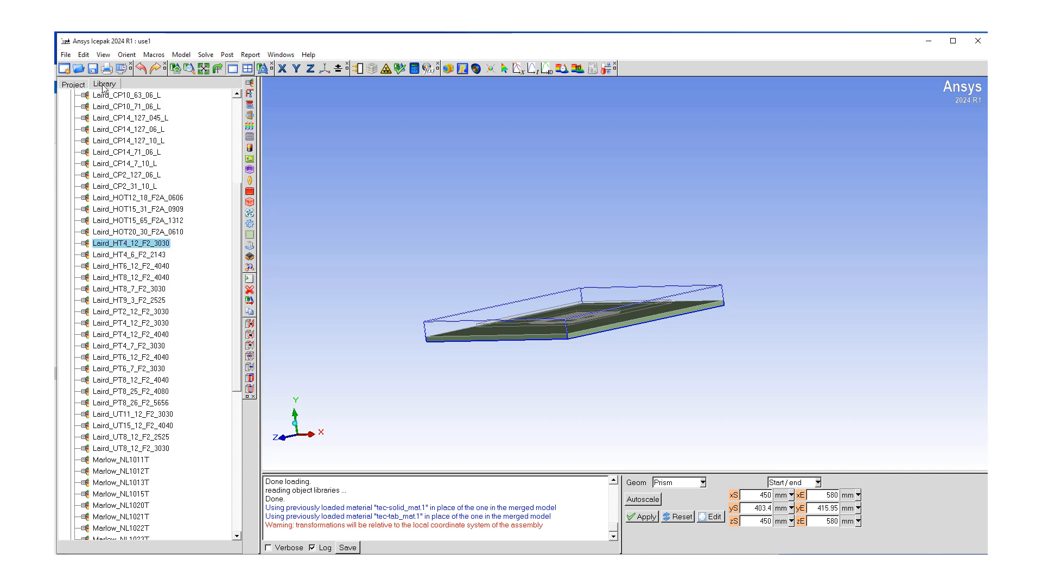
pyautogui.moveTo(236, 350); pyautogui.dragTo(243, 208)
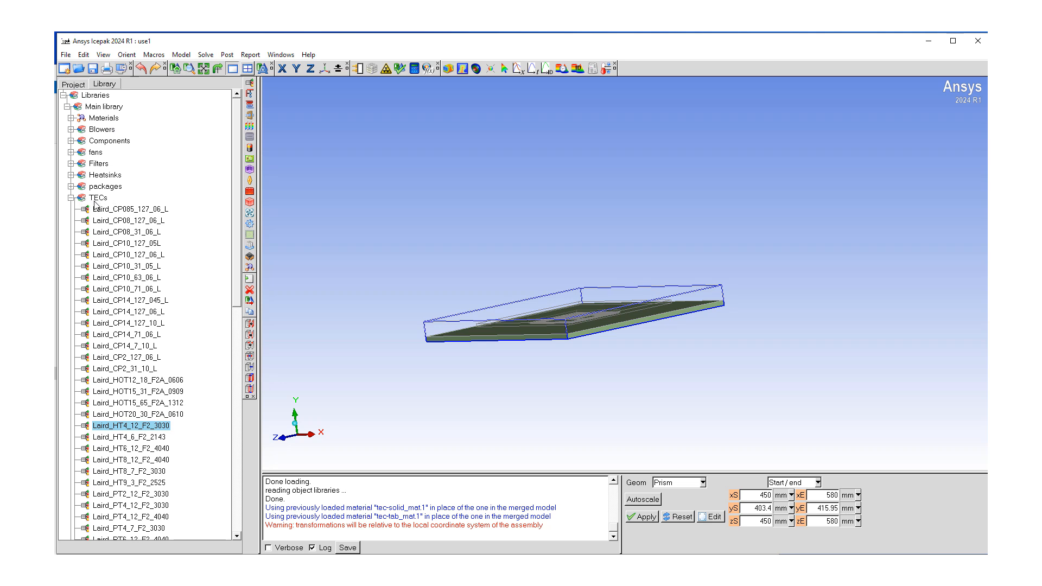
pyautogui.doubleClick(124, 430)
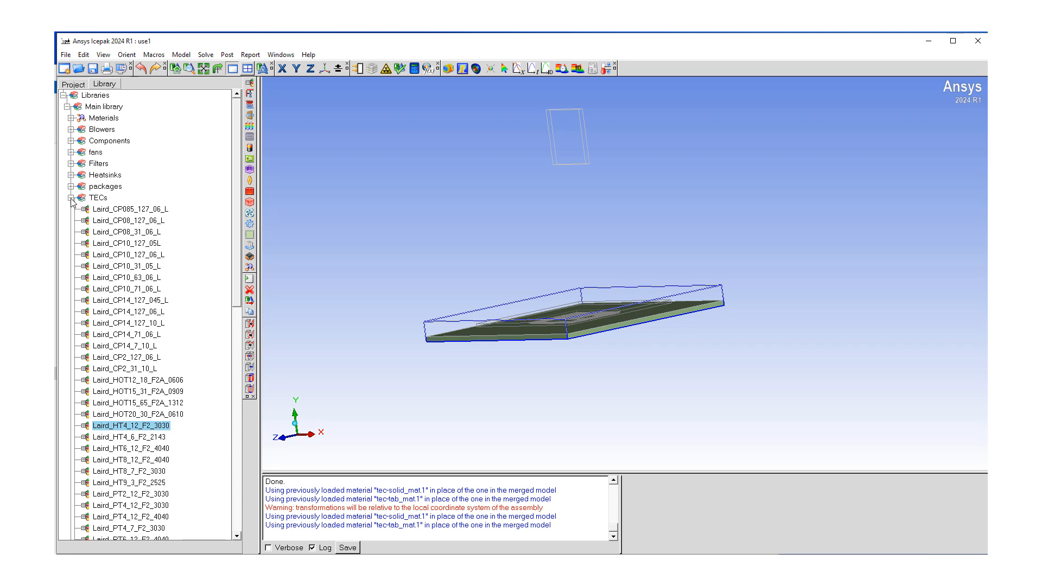
pyautogui.scroll(-2, 559, 267)
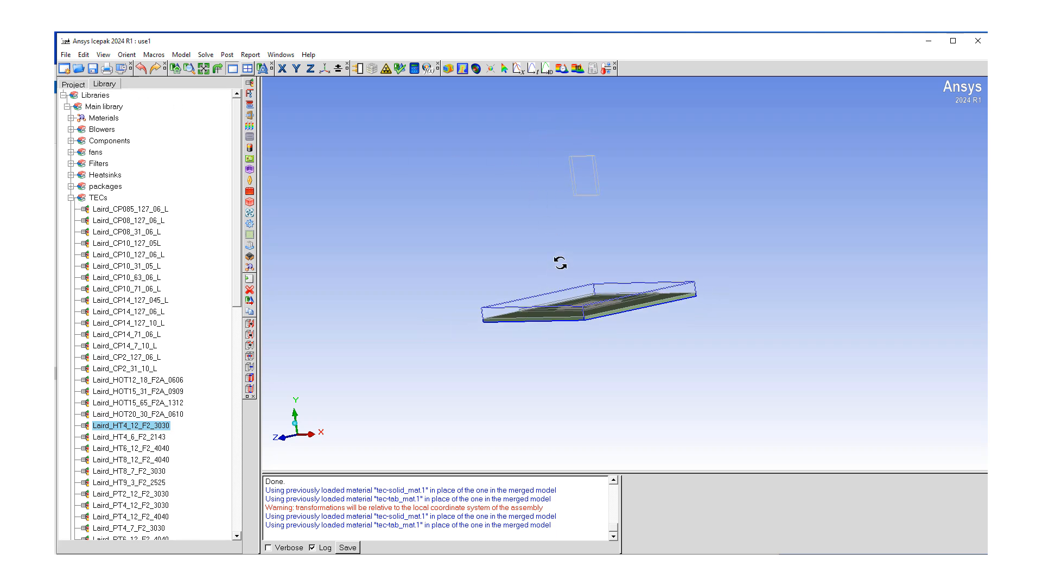
pyautogui.scroll(2, 582, 186)
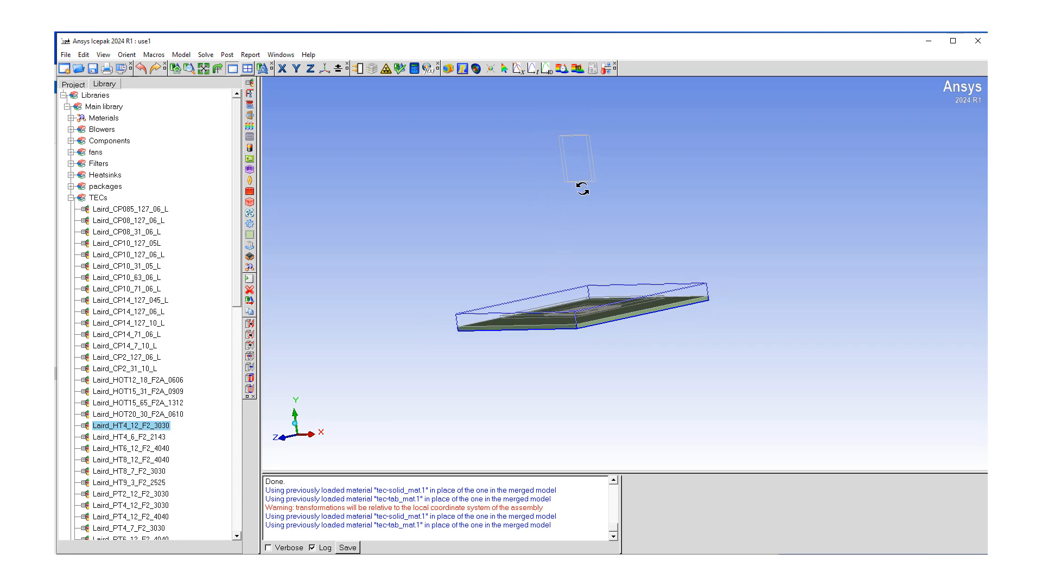
# Step: Start moving the Laird_HT4_12_F2_3030 TEC assembly with a 90° rotation about X and translation enabled
pyautogui.click(74, 84)
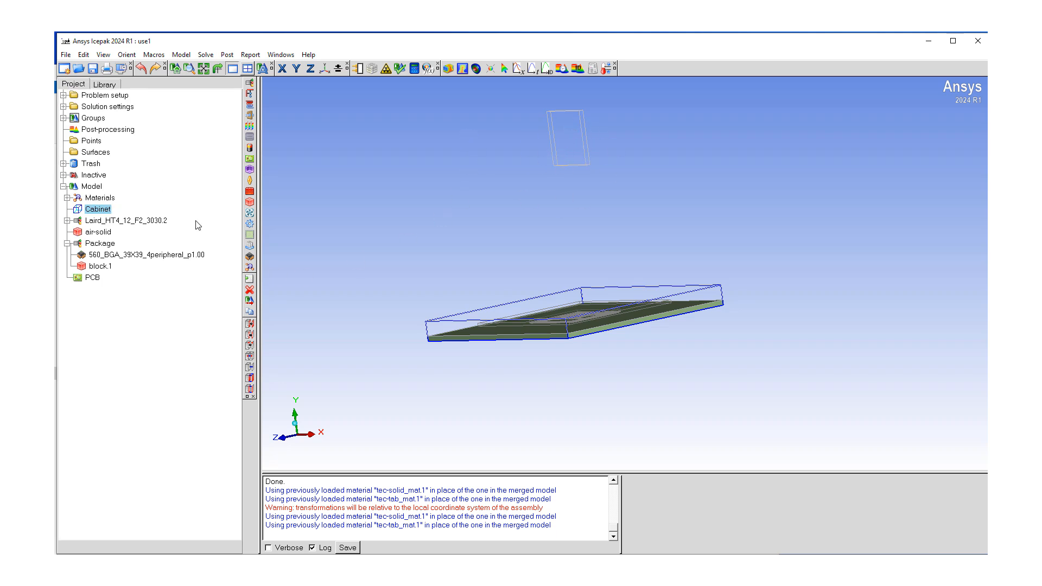
pyautogui.click(66, 221)
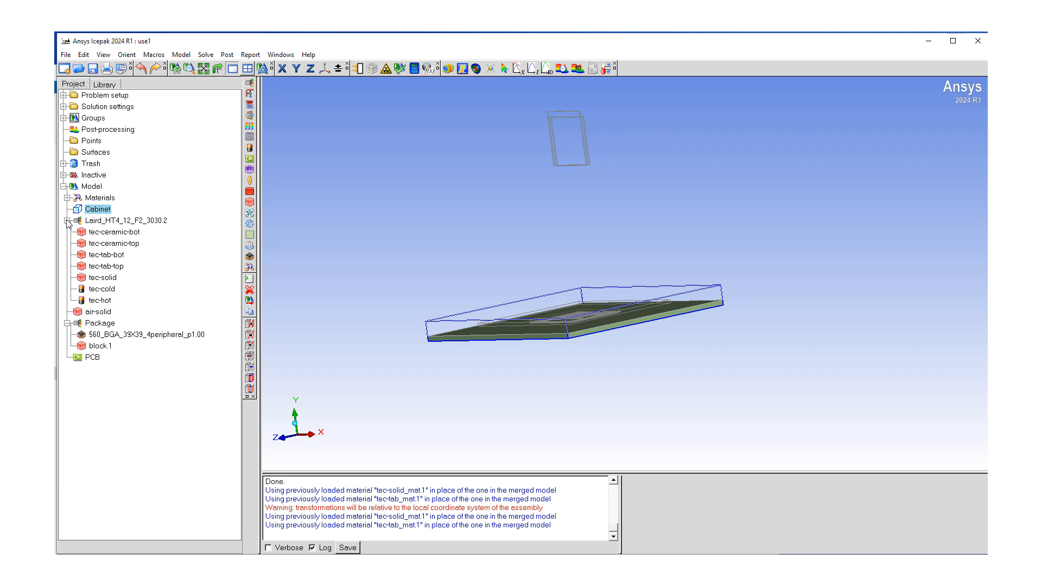
pyautogui.rightClick(124, 221)
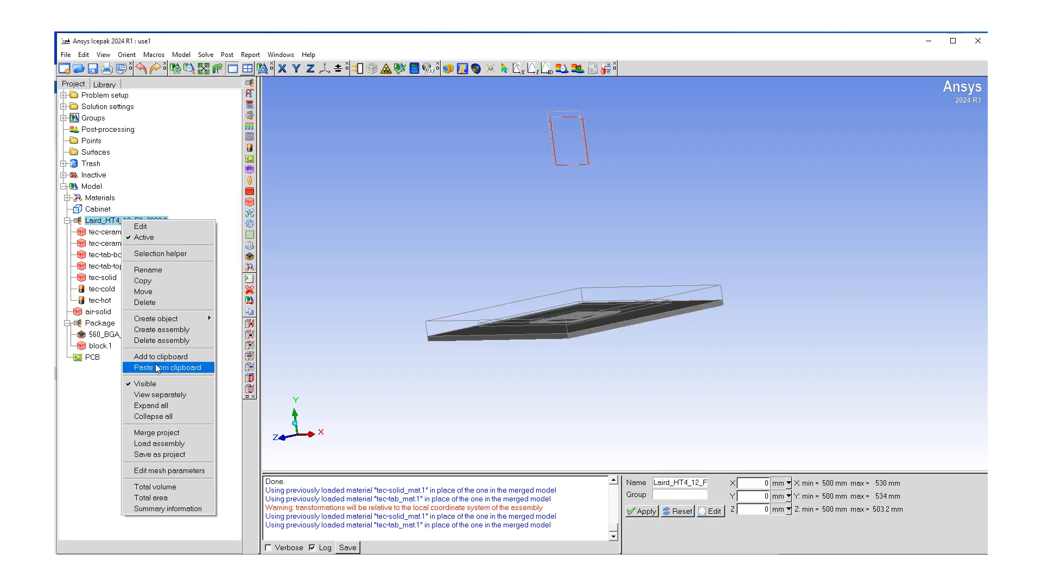
pyautogui.click(143, 292)
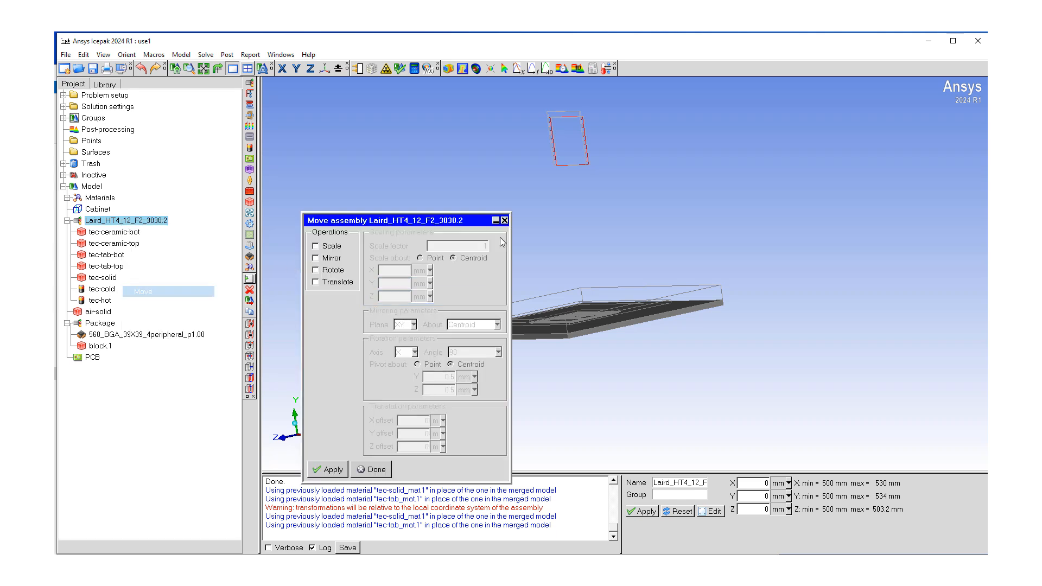
pyautogui.click(315, 270)
pyautogui.click(315, 281)
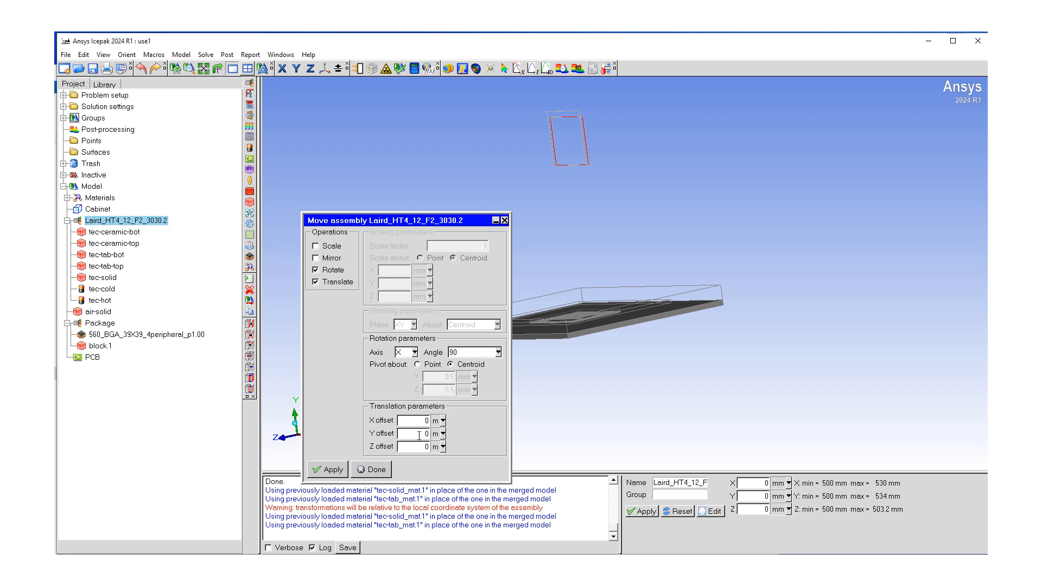
# Step: Set the TEC assembly's Y offset to -0.10465 m and Z offset to 0.0134 m, and apply the move
pyautogui.doubleClick(419, 435)
pyautogui.write('-0.105')
pyautogui.press('BackSpace')
pyautogui.write('465')
pyautogui.doubleClick(420, 447)
pyautogui.write('0.0134')
pyautogui.click(328, 470)
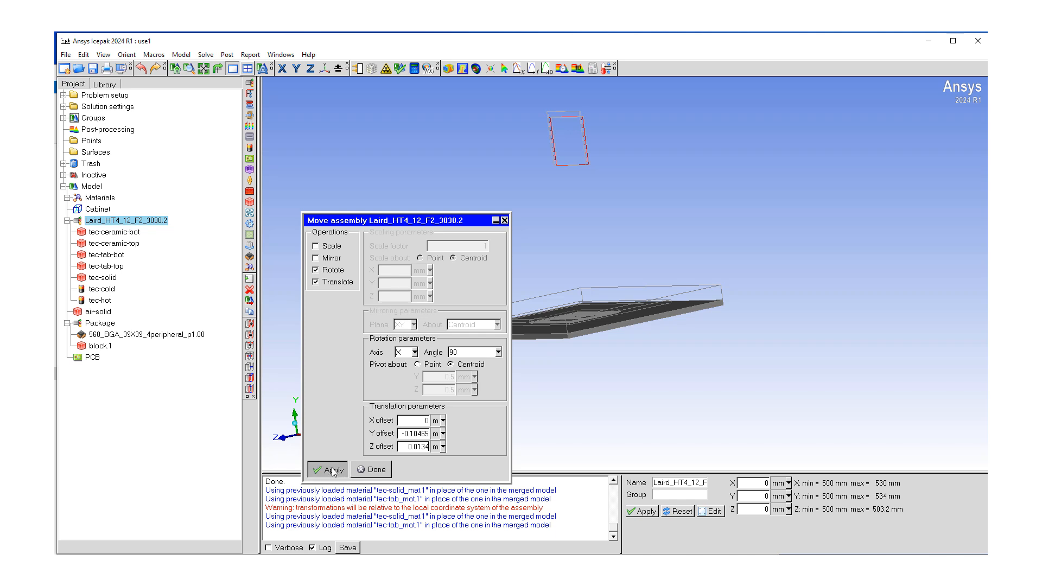
pyautogui.click(373, 470)
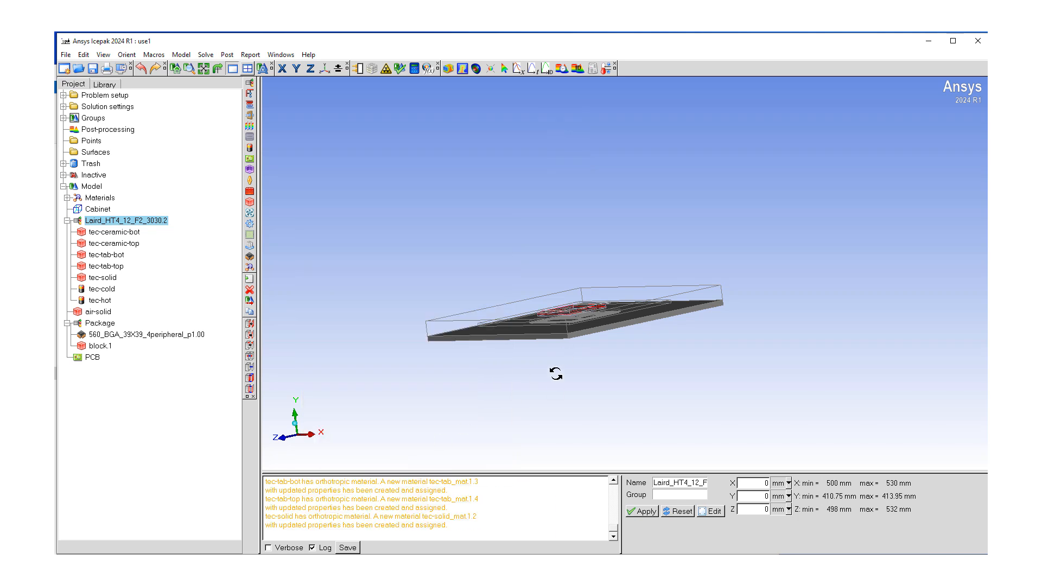
# Step: Create a second prism block and set its start coordinates to xS 450 mm, yS 413.95 mm and zS 450 mm
pyautogui.moveTo(574, 334); pyautogui.dragTo(416, 123)
pyautogui.moveTo(526, 333); pyautogui.dragTo(445, 287)
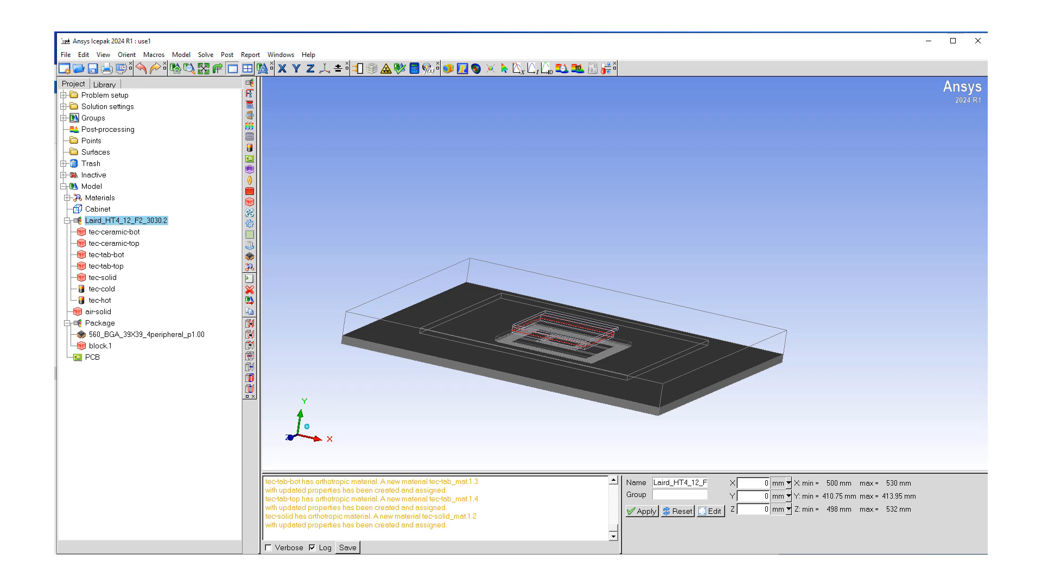
pyautogui.click(250, 203)
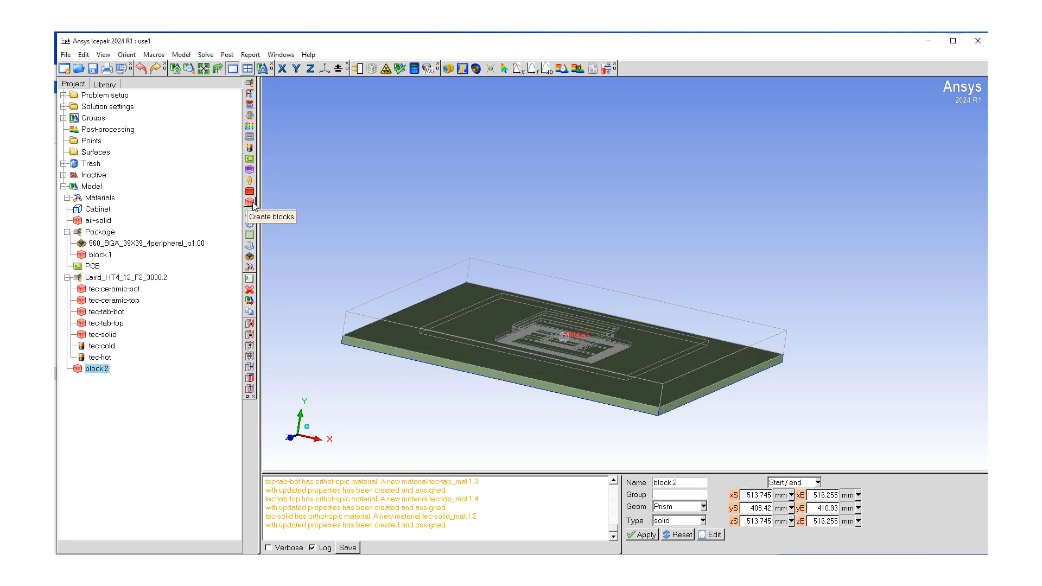
pyautogui.doubleClick(96, 370)
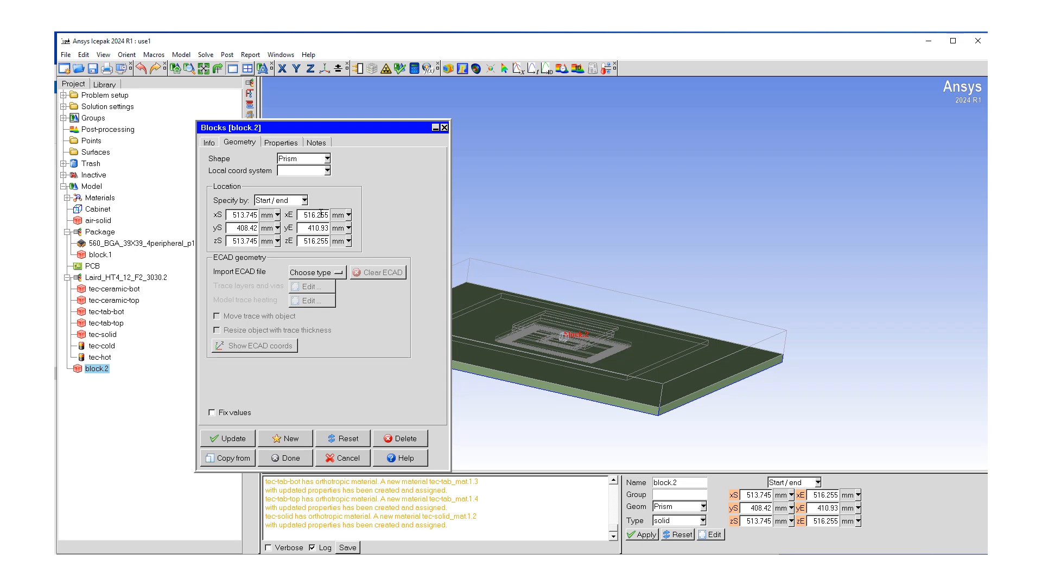
pyautogui.doubleClick(229, 215)
pyautogui.write('450')
pyautogui.doubleClick(245, 229)
pyautogui.write('413.95')
pyautogui.doubleClick(242, 241)
pyautogui.write('450')
# Step: Set the second block's end coordinates to xE 580 mm, yE 415.95 mm and zE 580 mm, and apply them
pyautogui.doubleClick(307, 241)
pyautogui.write('5')
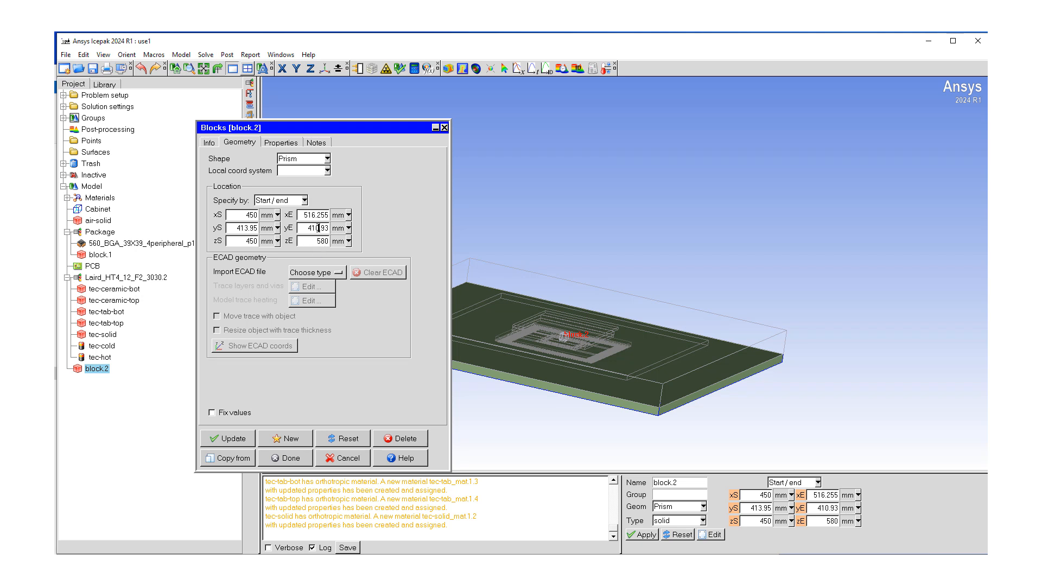
pyautogui.moveTo(319, 228); pyautogui.dragTo(339, 232)
pyautogui.press('BackSpace')
pyautogui.press('BackSpace')
pyautogui.write('5.95')
pyautogui.doubleClick(308, 215)
pyautogui.write('580')
pyautogui.click(236, 439)
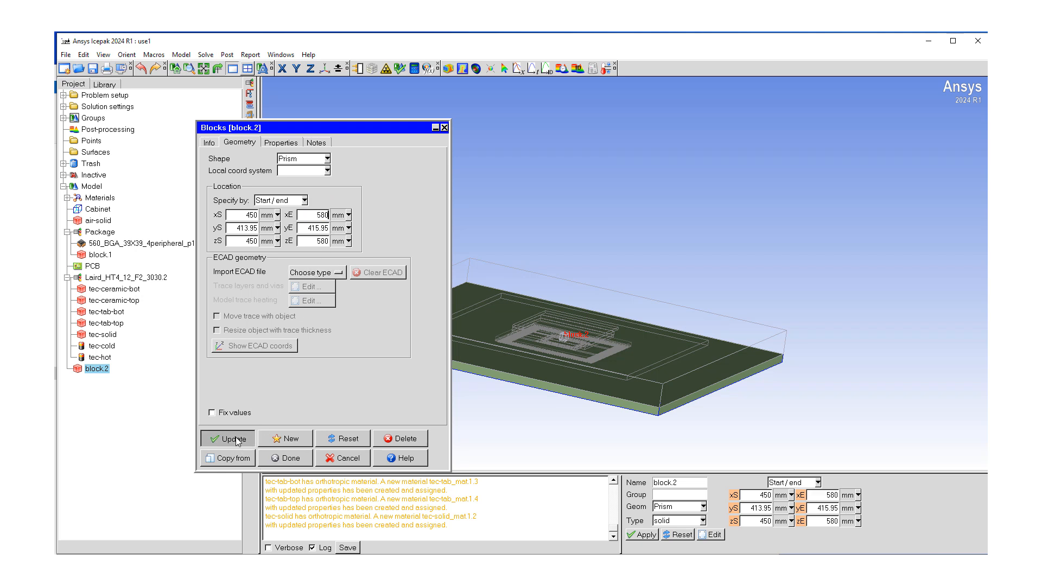
pyautogui.click(278, 458)
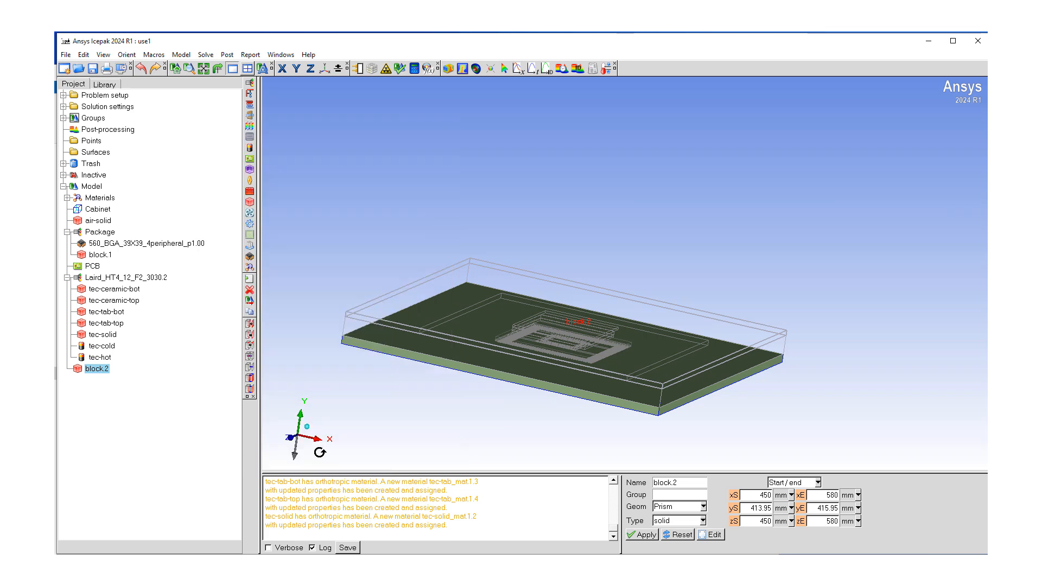
# Step: Create a rectangular wall and set its geometry plane to X-Z
pyautogui.click(291, 441)
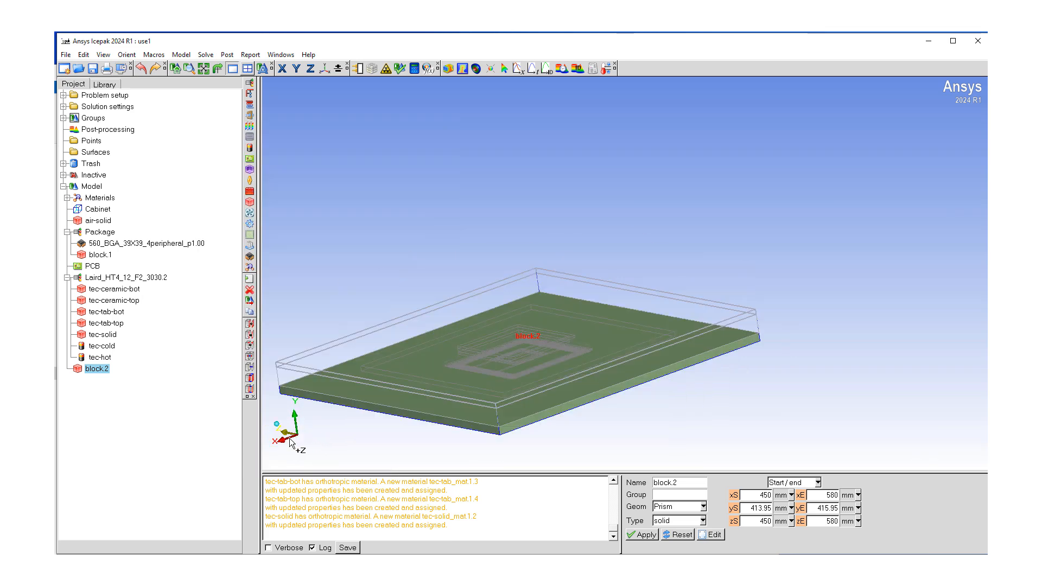
pyautogui.scroll(5, 425, 382)
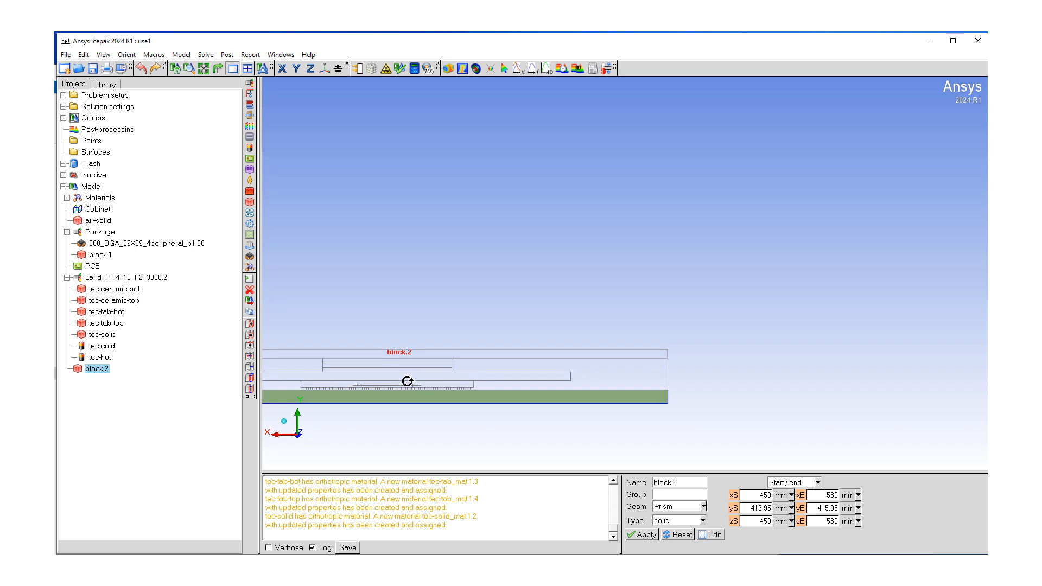
pyautogui.moveTo(422, 370); pyautogui.dragTo(599, 243, button='middle')
pyautogui.moveTo(576, 259); pyautogui.dragTo(495, 193, button='right')
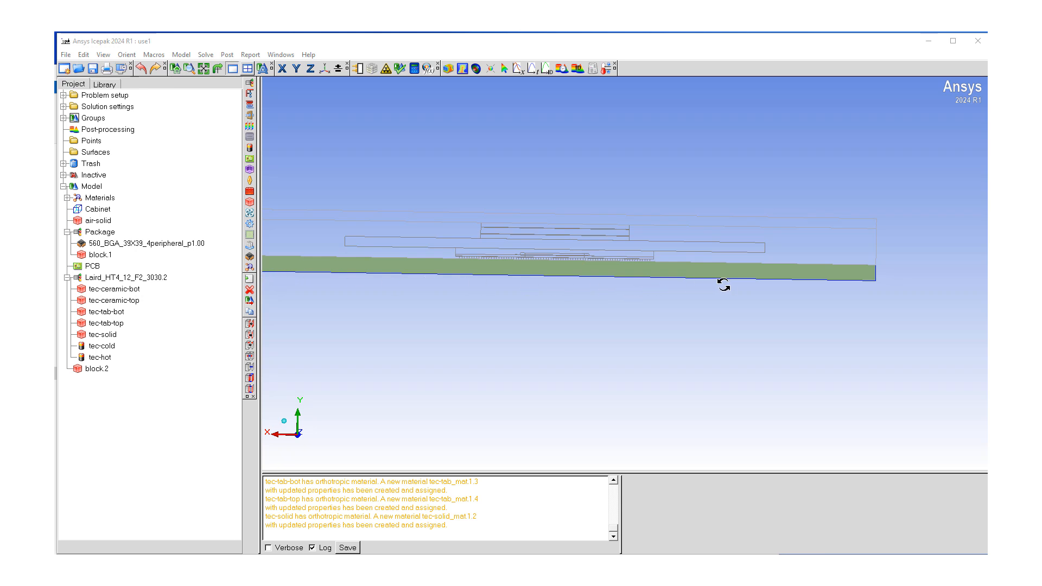
pyautogui.moveTo(721, 284); pyautogui.dragTo(744, 286)
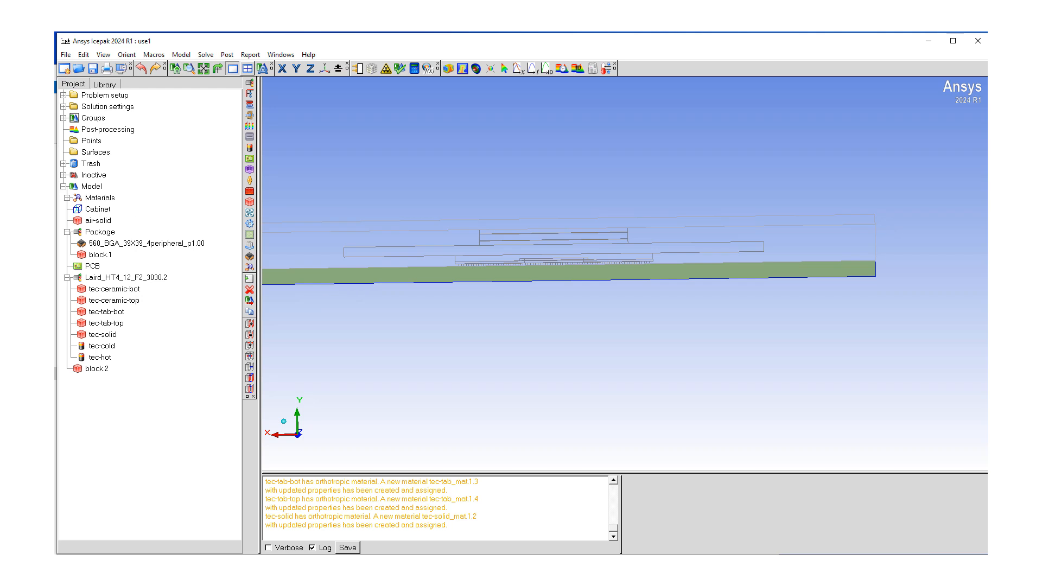
pyautogui.click(250, 192)
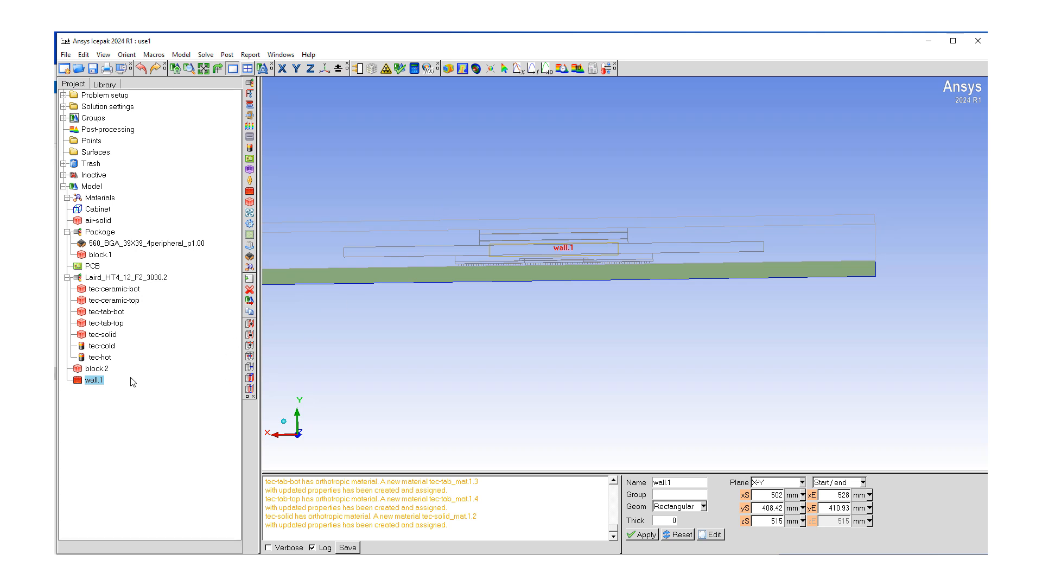
pyautogui.doubleClick(98, 381)
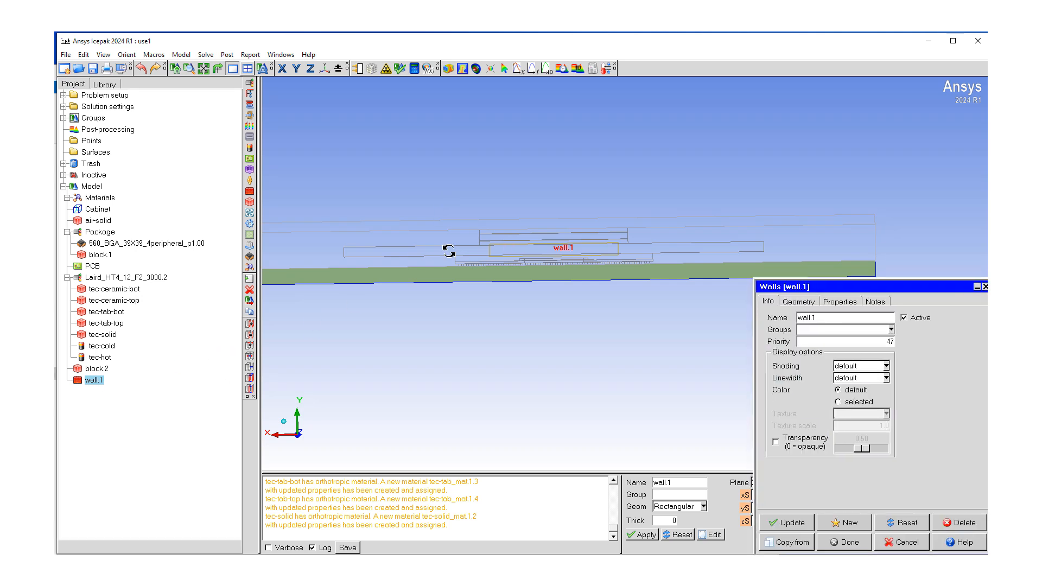
pyautogui.moveTo(800, 287); pyautogui.dragTo(397, 227)
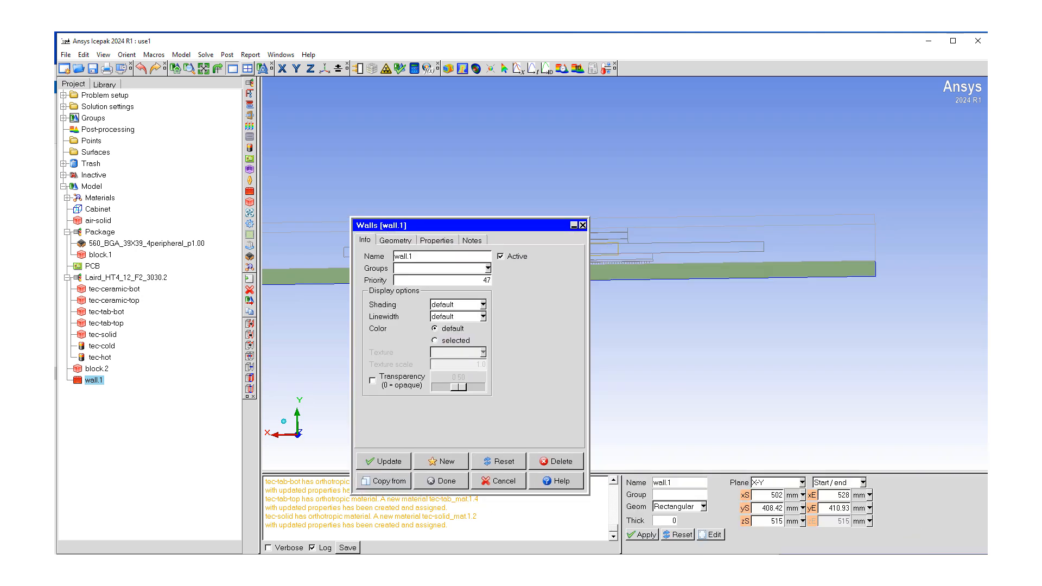
pyautogui.click(393, 240)
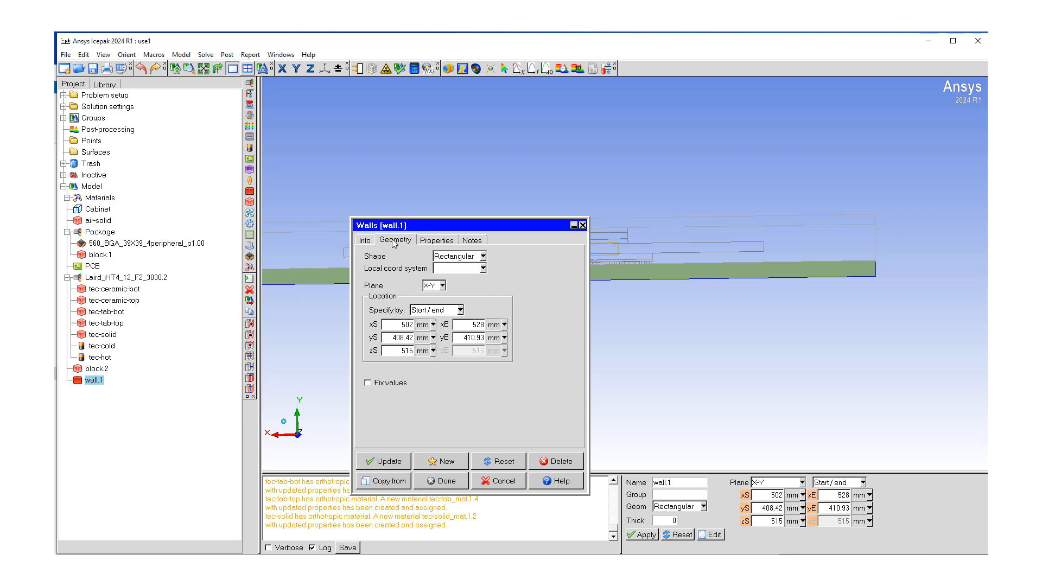
pyautogui.click(443, 286)
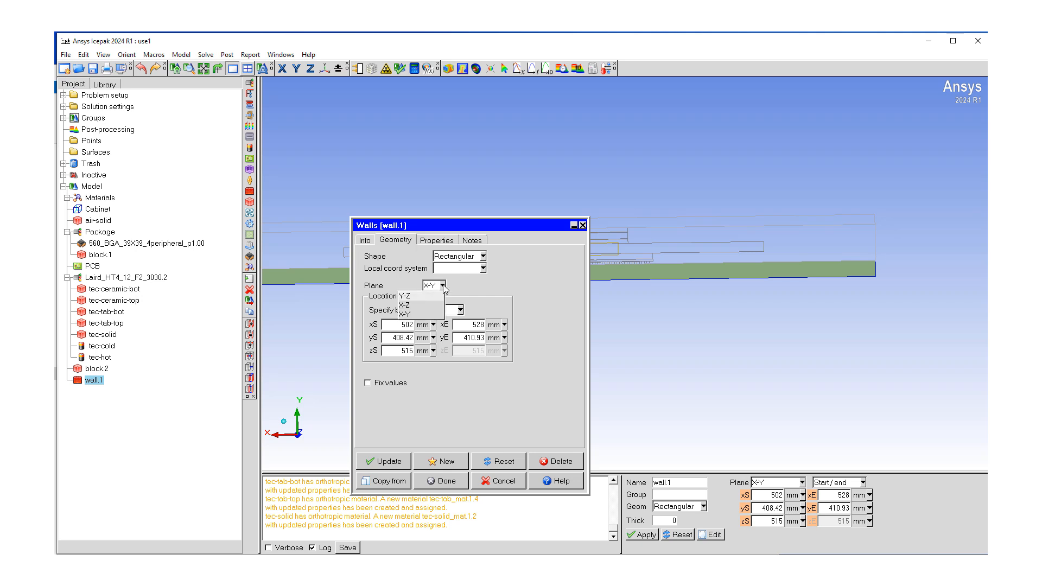
pyautogui.click(413, 305)
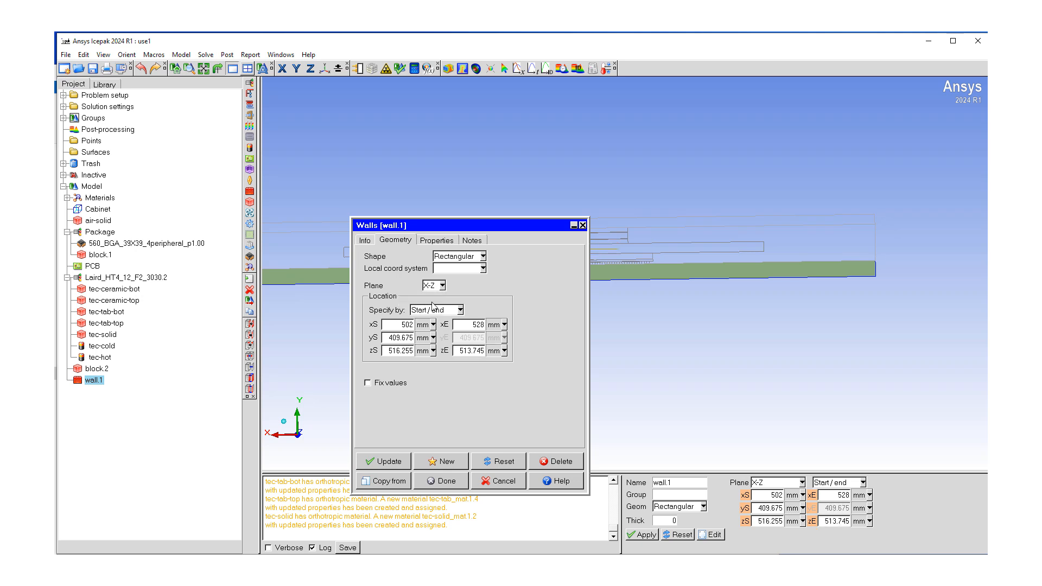
# Step: Set the wall's X and Z extents to run from 450 mm to 580 mm
pyautogui.doubleClick(405, 324)
pyautogui.write('450')
pyautogui.moveTo(471, 324); pyautogui.dragTo(489, 324)
pyautogui.write('580')
pyautogui.moveTo(387, 351); pyautogui.dragTo(490, 350)
pyautogui.write('450580')
# Step: Set the wall's yS coordinate to 403.4 mm, update it and check its placement under the PCB
pyautogui.moveTo(387, 338); pyautogui.dragTo(417, 338)
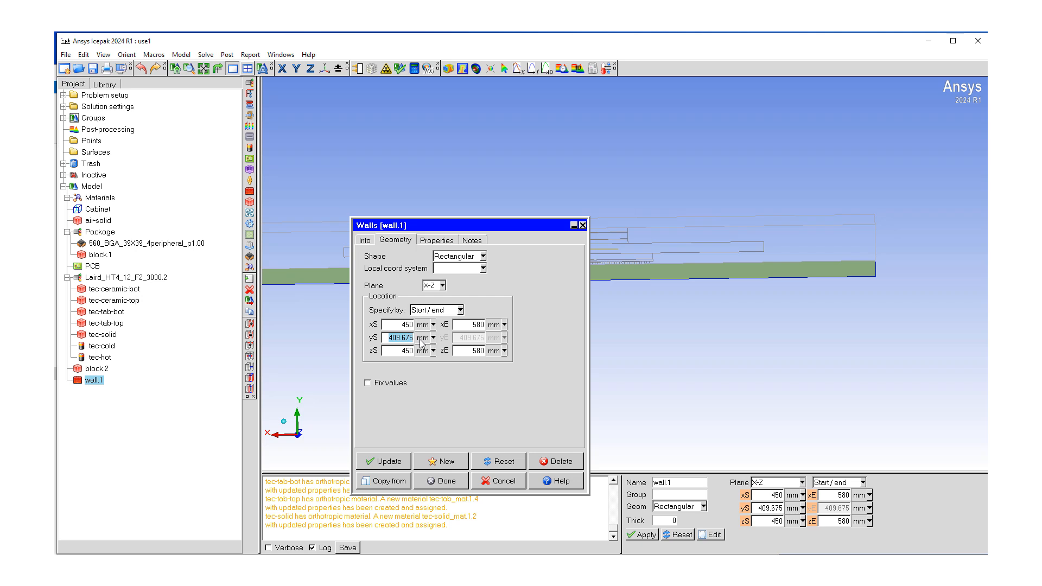
pyautogui.write('403.4')
pyautogui.click(383, 461)
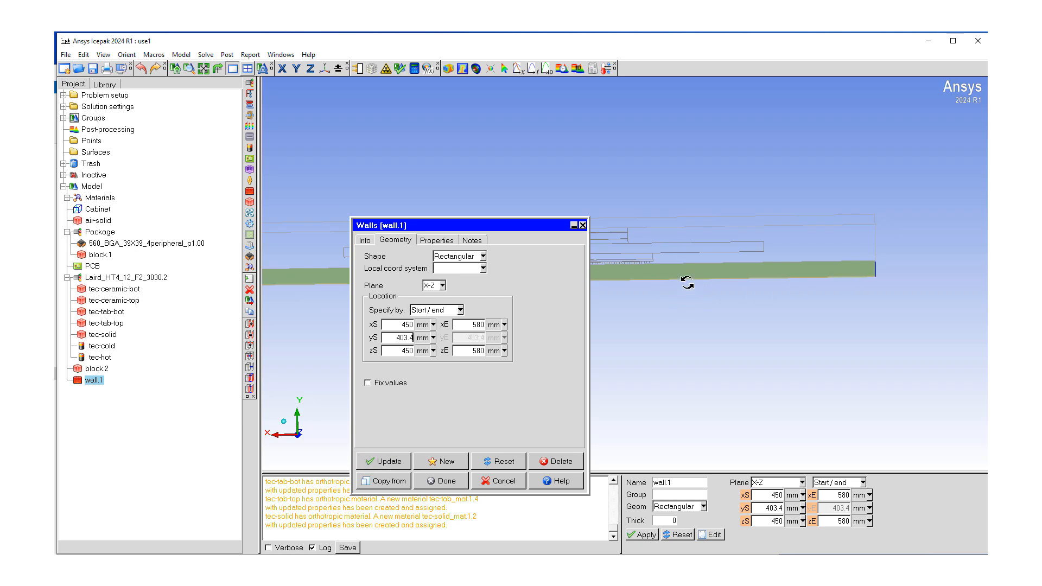
pyautogui.moveTo(687, 283); pyautogui.dragTo(735, 239)
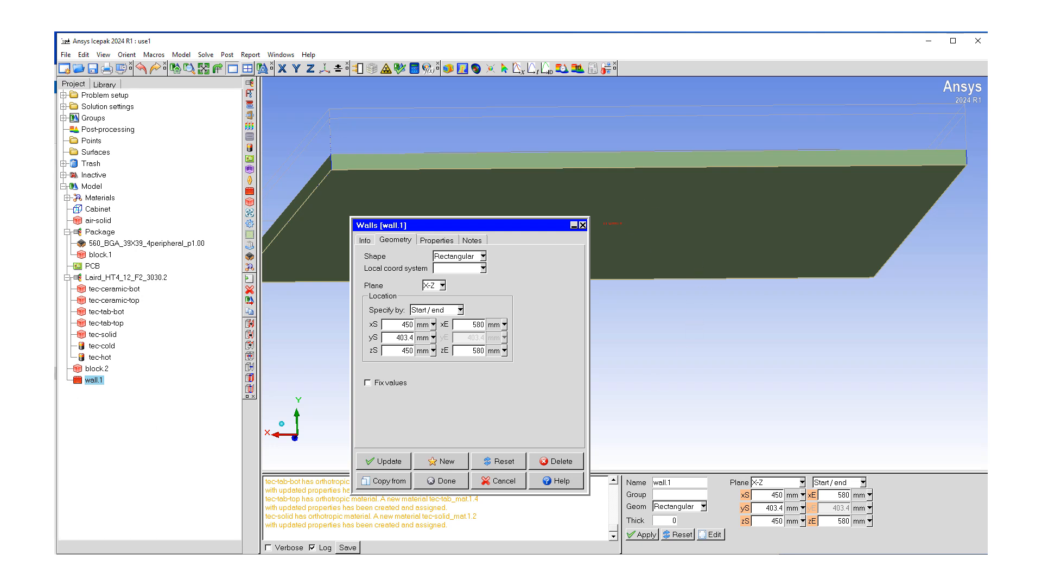
# Step: Give the wall a heat transfer coefficient external condition with a constant 15 W/K-m2, and close its settings
pyautogui.click(437, 240)
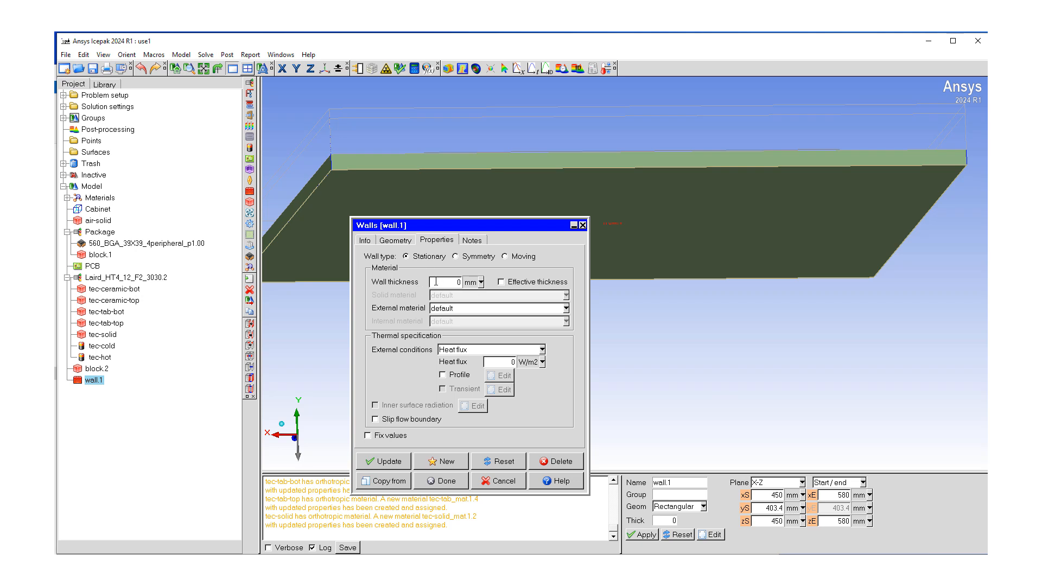
pyautogui.click(541, 349)
pyautogui.click(518, 378)
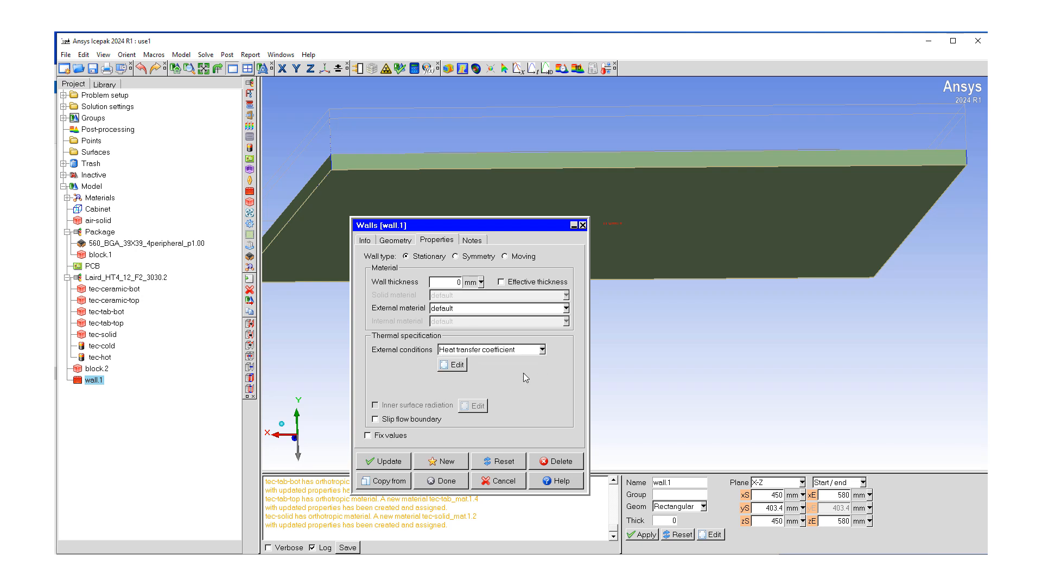
pyautogui.click(452, 366)
pyautogui.click(720, 429)
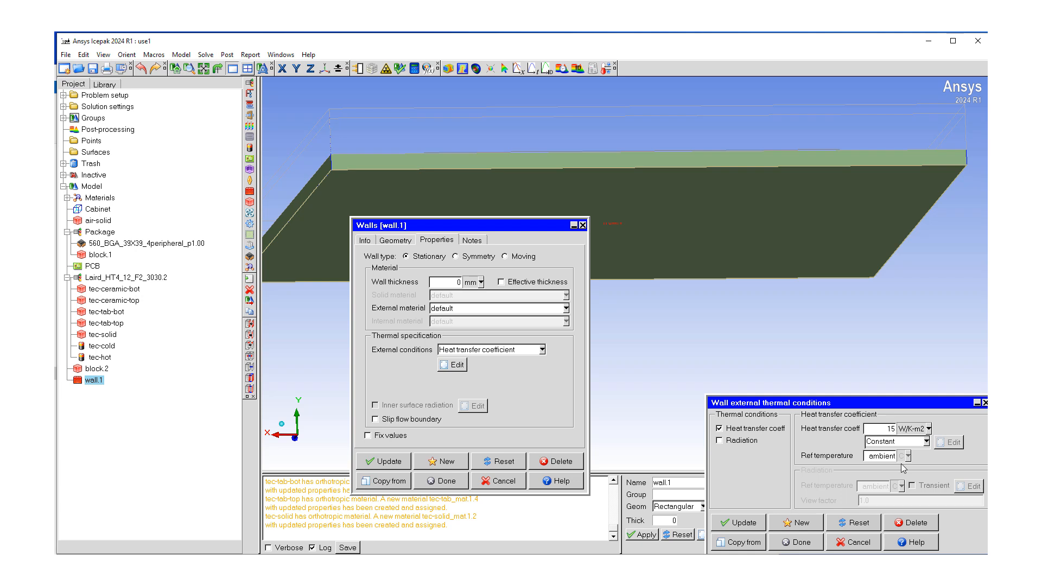
pyautogui.click(752, 525)
pyautogui.click(796, 542)
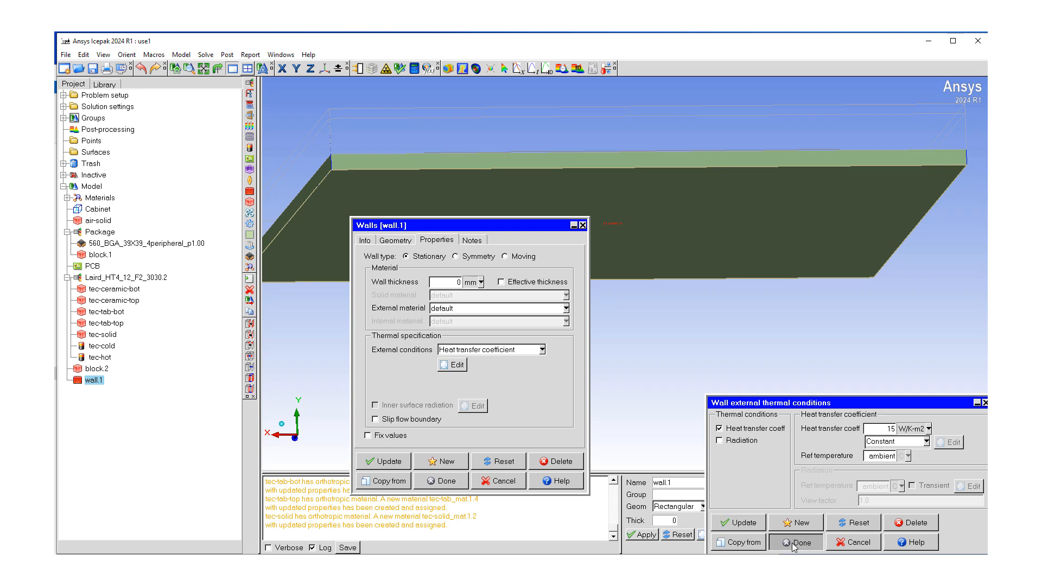
pyautogui.click(442, 481)
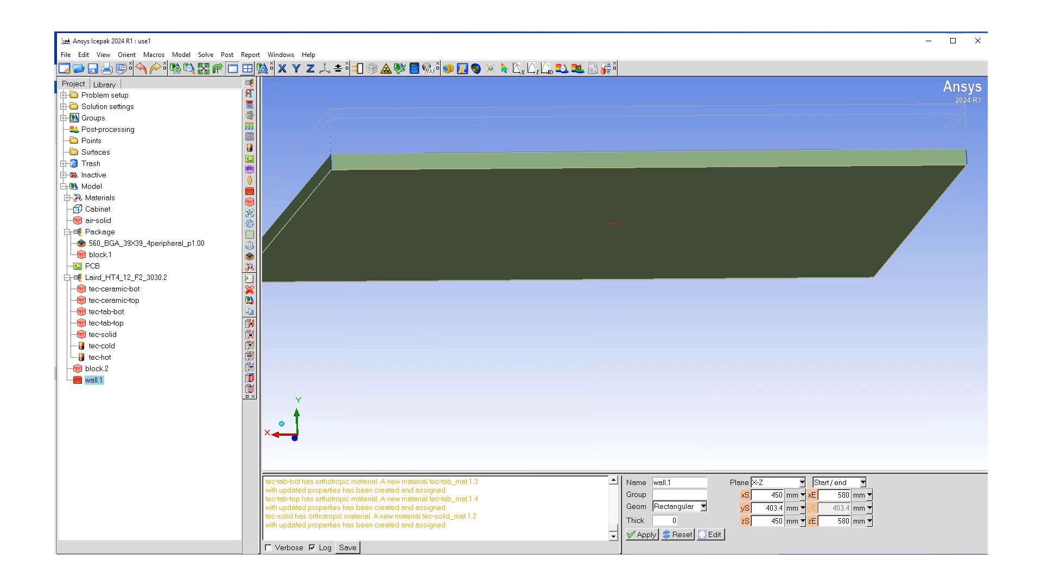
# Step: Create a second rectangular wall and set its geometry plane to X-Z
pyautogui.click(250, 191)
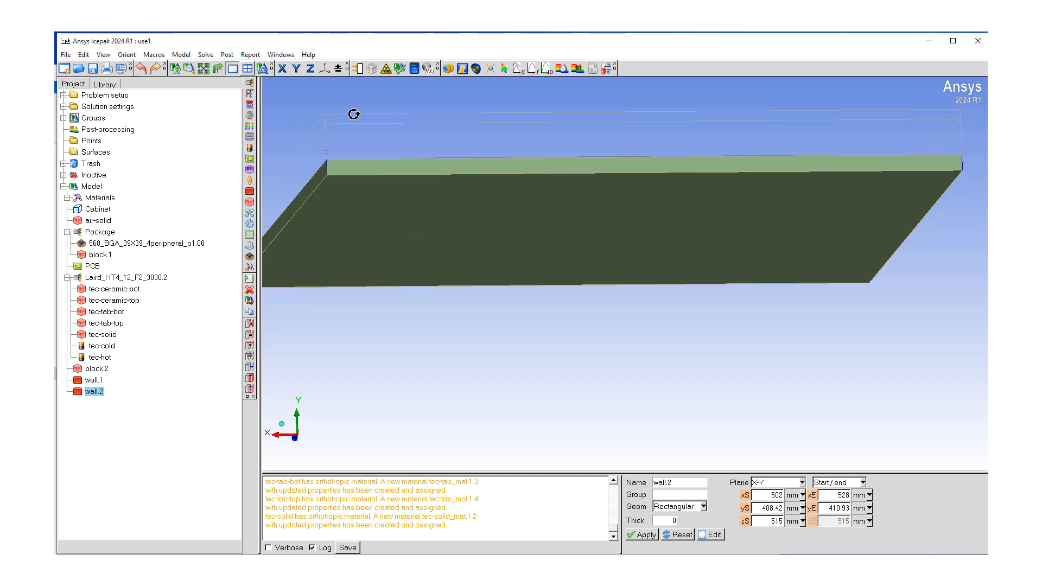
pyautogui.doubleClick(93, 391)
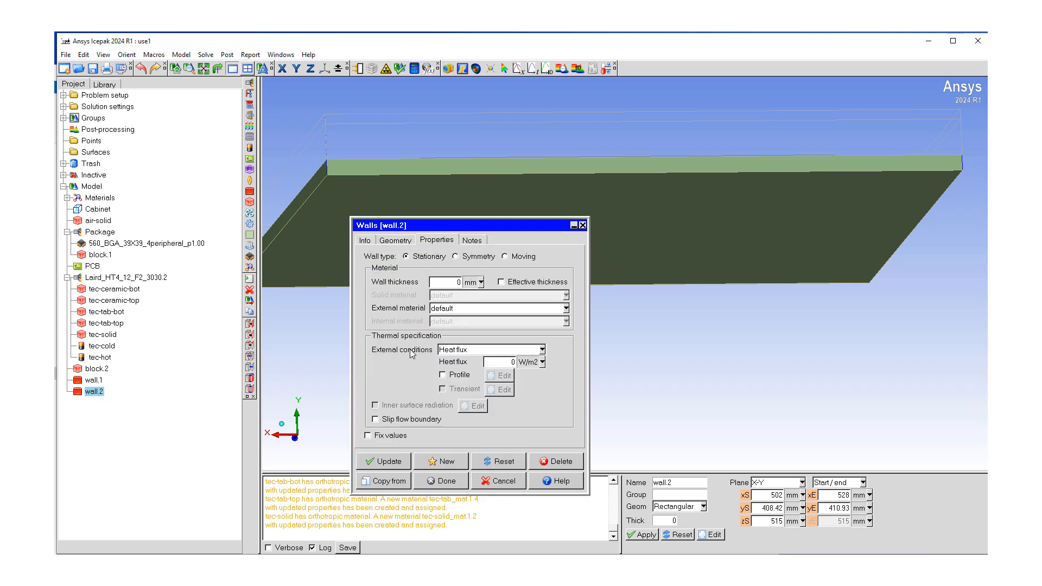
pyautogui.click(395, 240)
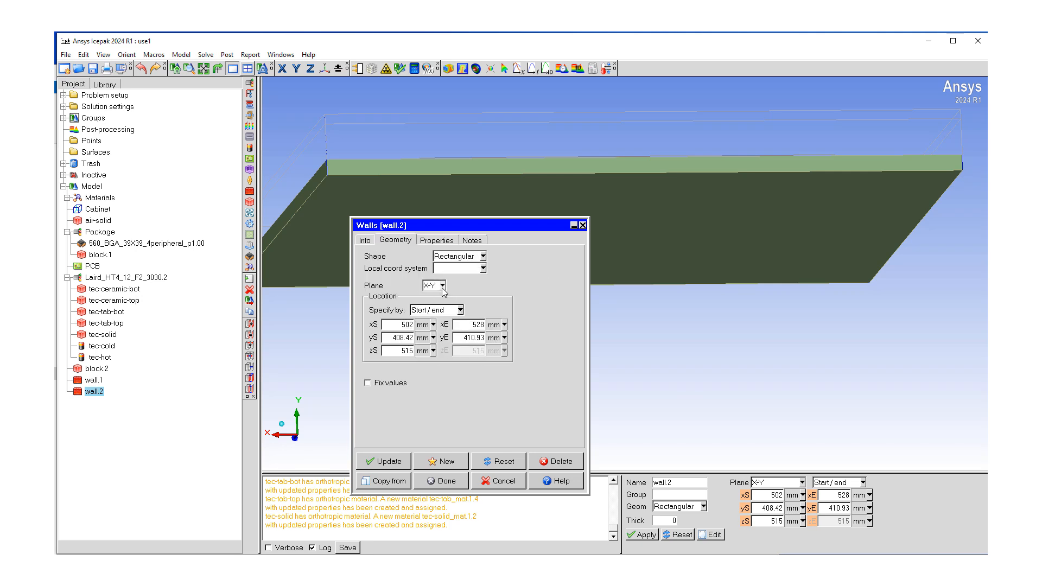
pyautogui.click(441, 285)
pyautogui.click(412, 305)
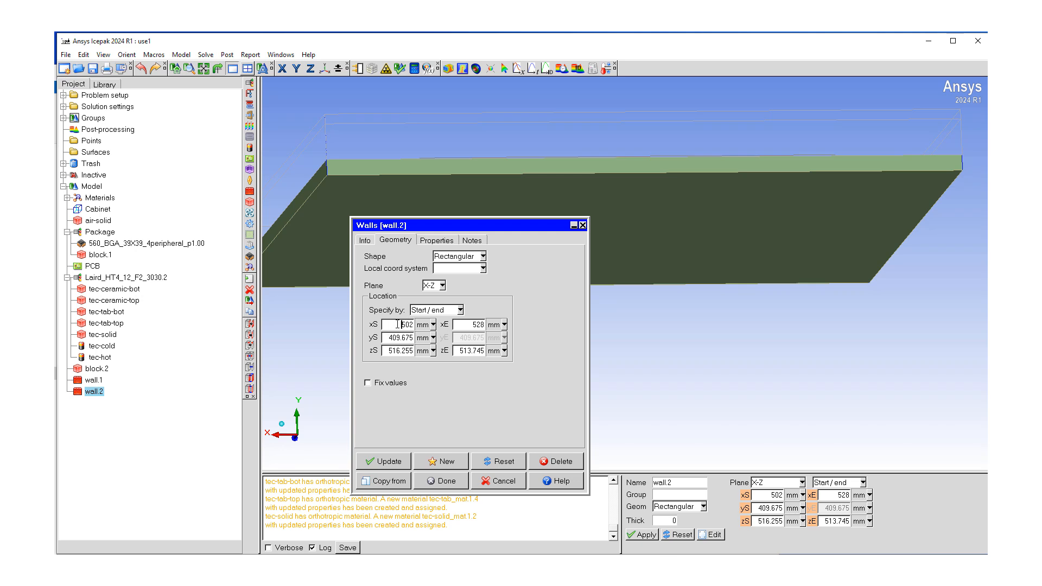
# Step: Set the second wall's X and Z extents to run from 450 mm to 580 mm
pyautogui.doubleClick(397, 324)
pyautogui.write('450')
pyautogui.moveTo(470, 325); pyautogui.dragTo(487, 325)
pyautogui.write('530')
pyautogui.moveTo(460, 351); pyautogui.dragTo(486, 351)
pyautogui.write('5808')
pyautogui.moveTo(387, 350); pyautogui.dragTo(420, 353)
pyautogui.write('450')
# Step: Set the second wall's yS coordinate to 415.95 mm and update it
pyautogui.moveTo(392, 338); pyautogui.dragTo(416, 340)
pyautogui.write('415')
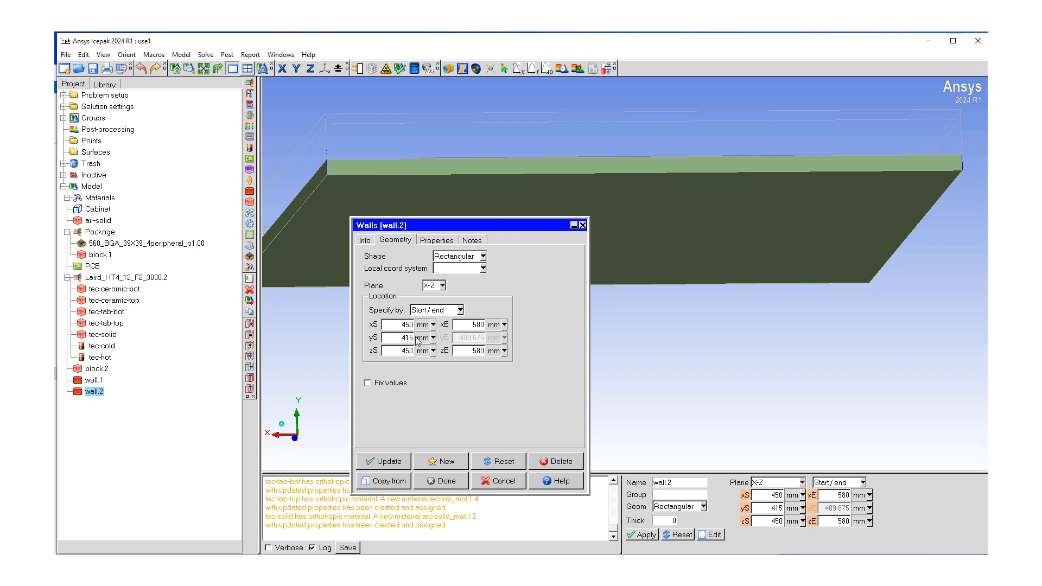
pyautogui.write('.95')
pyautogui.click(392, 463)
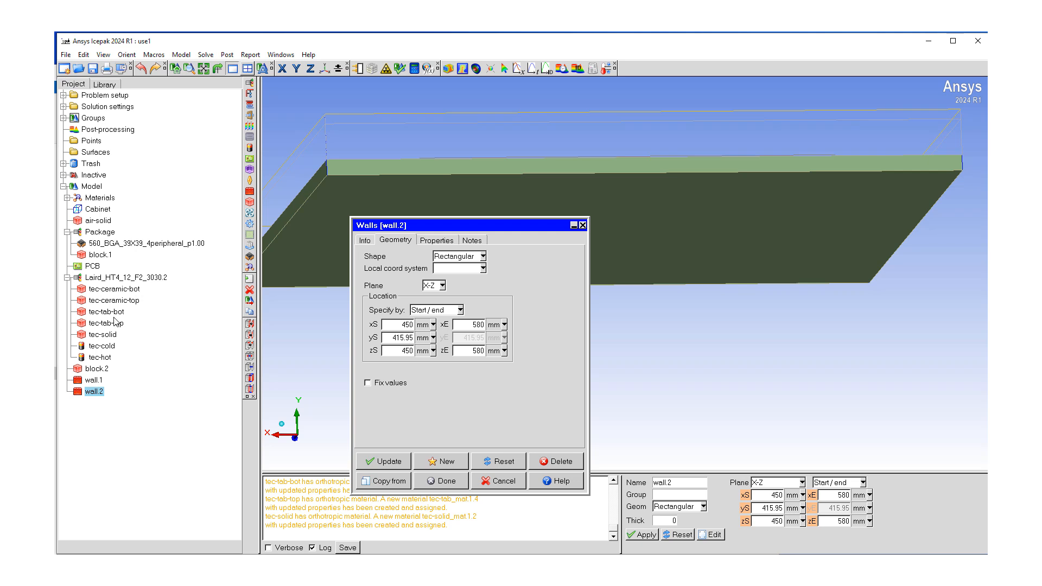
# Step: Give the second wall a Temperature external condition at ambient, update it and close its settings
pyautogui.click(437, 240)
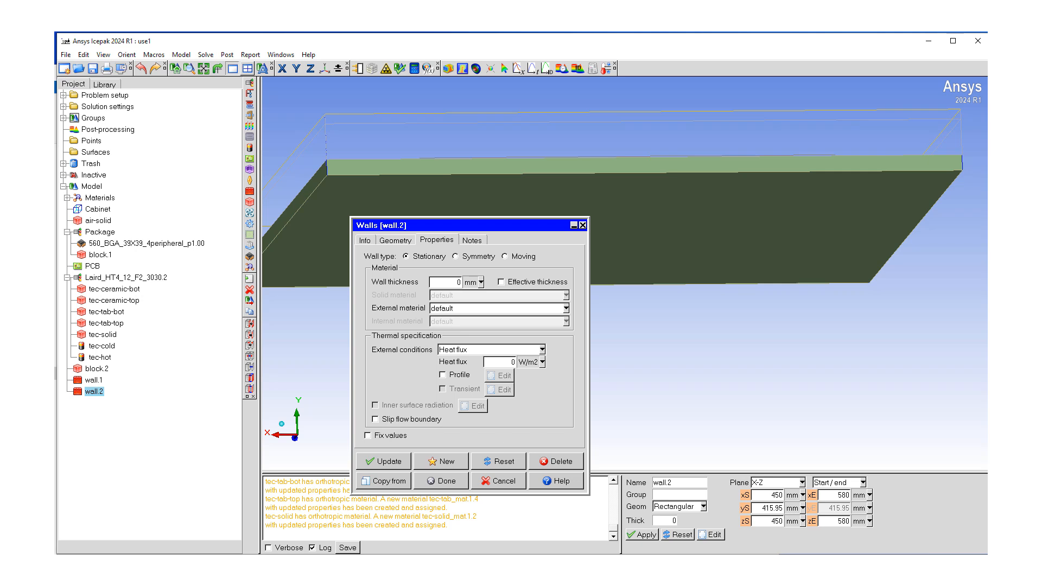
pyautogui.click(542, 350)
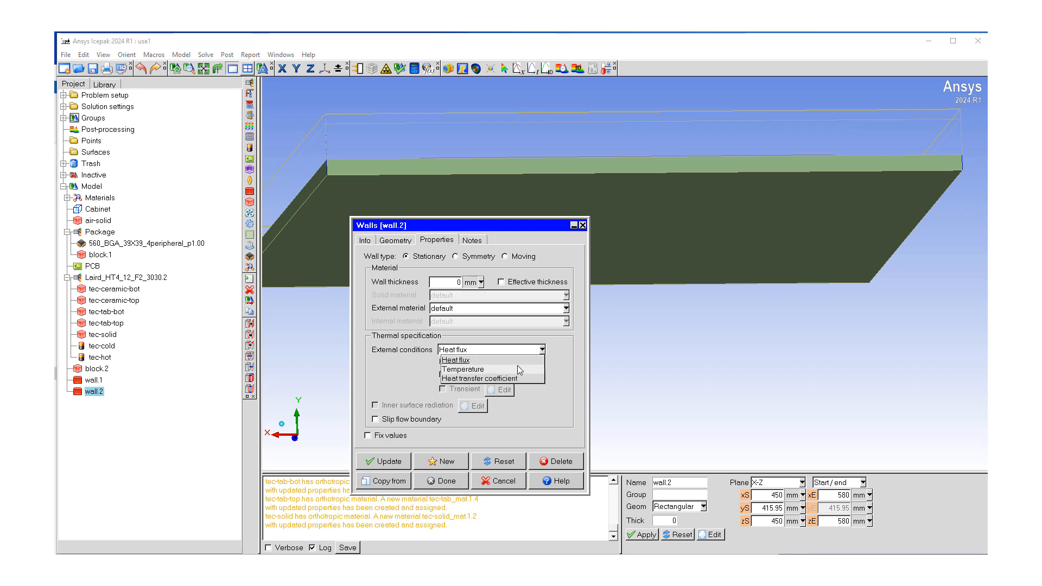
pyautogui.click(517, 365)
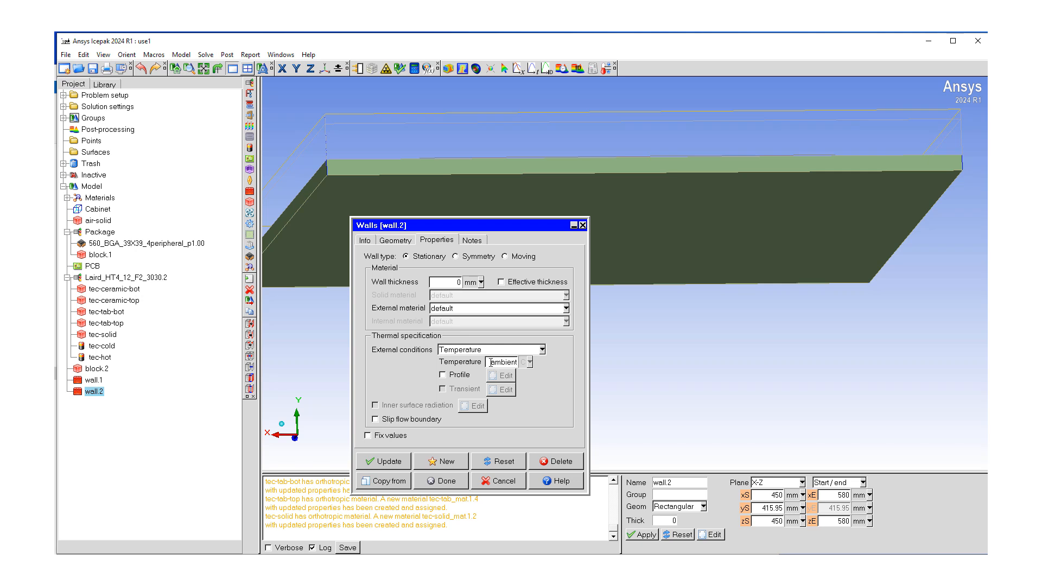
pyautogui.click(390, 464)
pyautogui.click(442, 481)
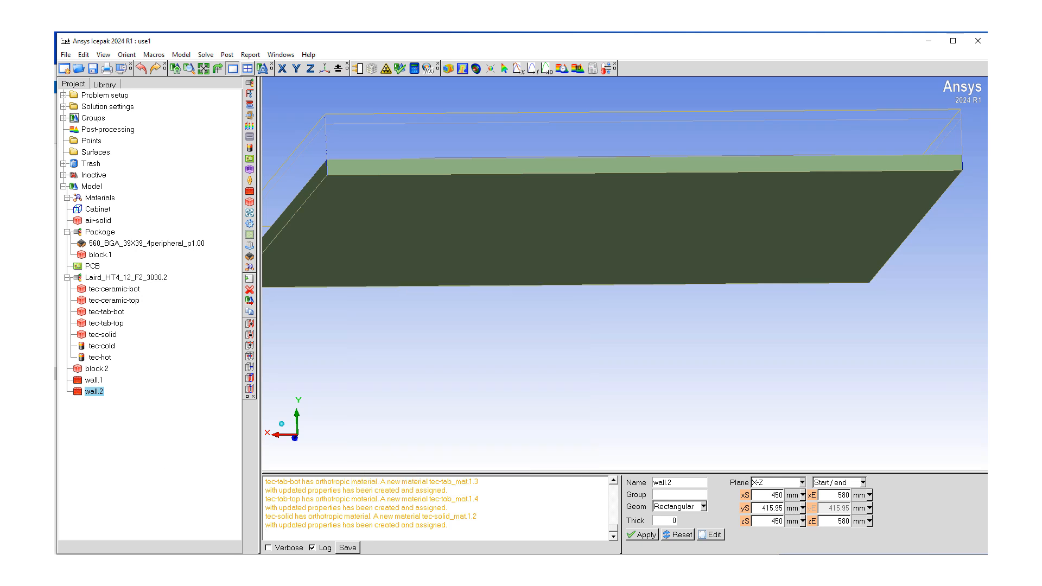
# Step: Autoscale the cabinet to the model and check from several angles how it encloses the PCB and TEC stack
pyautogui.scroll(-2, 445, 282)
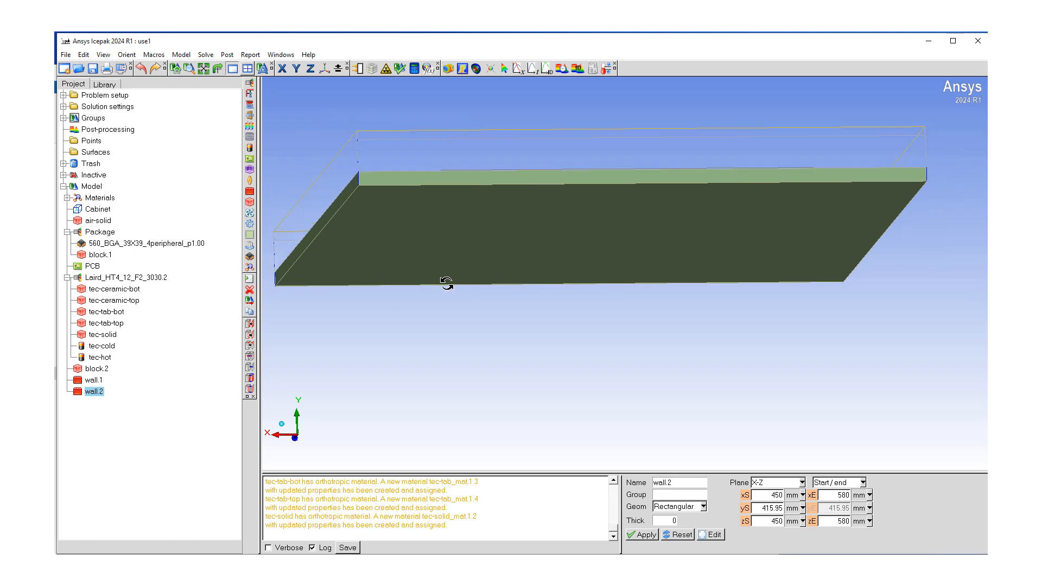
pyautogui.rightClick(105, 212)
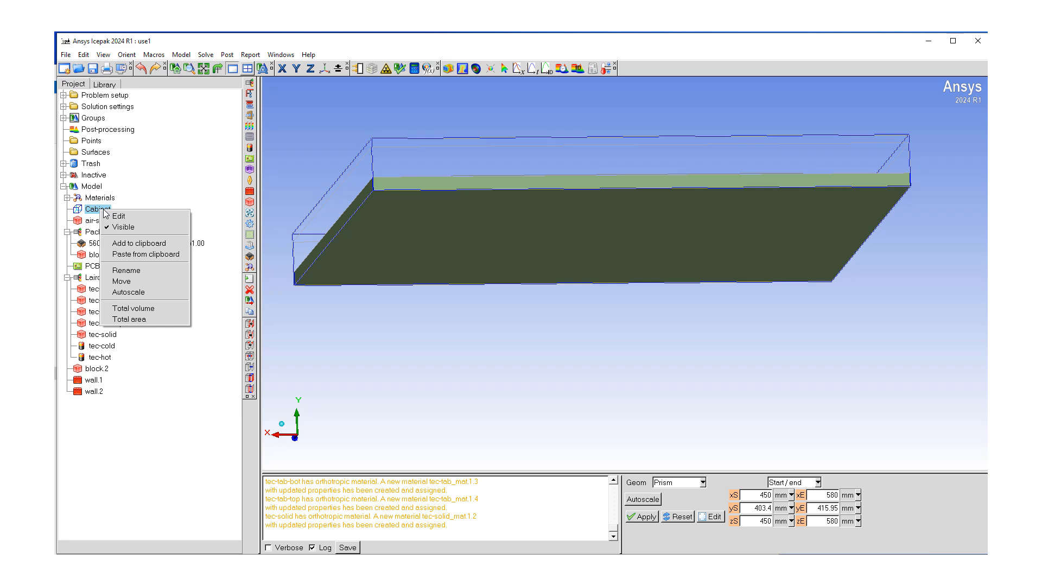
pyautogui.click(128, 292)
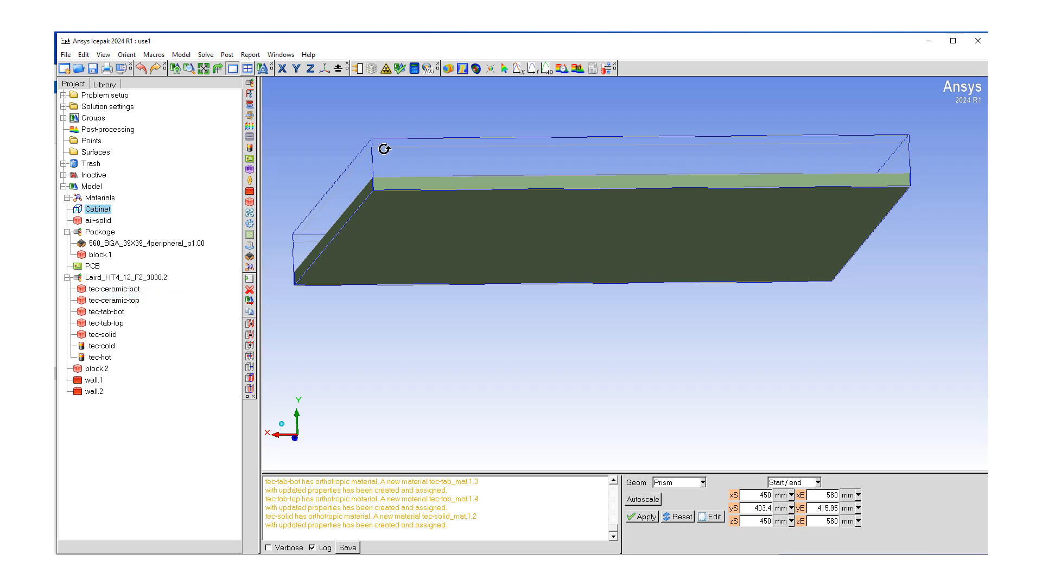
pyautogui.moveTo(609, 182); pyautogui.dragTo(626, 222, button='middle')
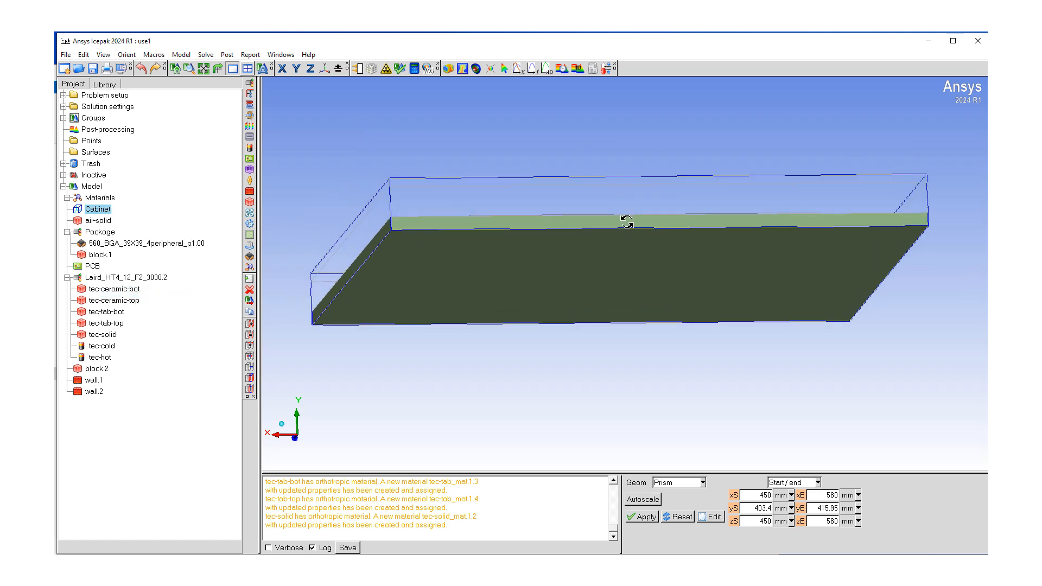
pyautogui.moveTo(627, 221); pyautogui.dragTo(529, 186)
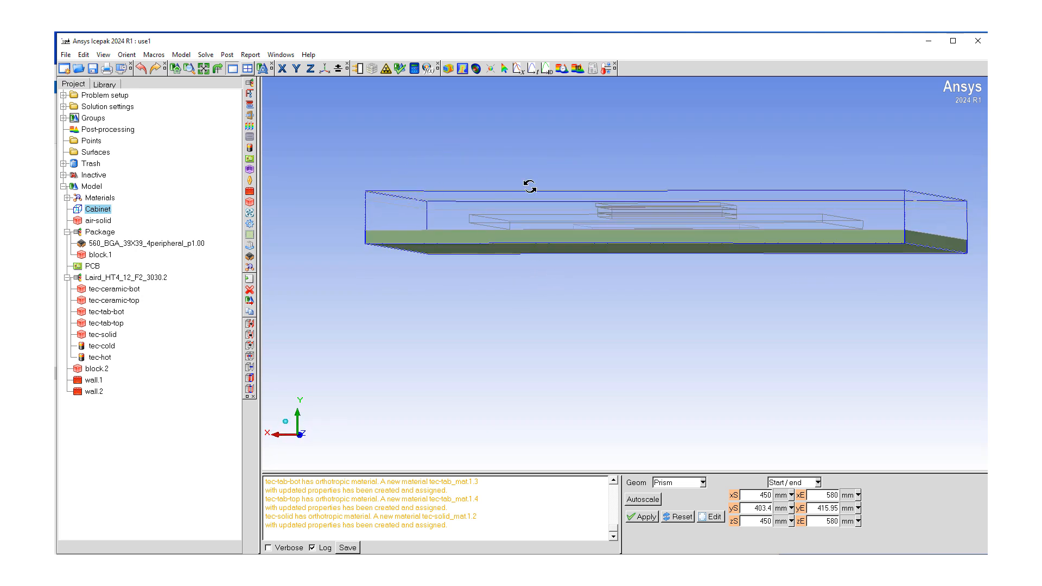
pyautogui.moveTo(522, 233); pyautogui.dragTo(449, 253, button='middle')
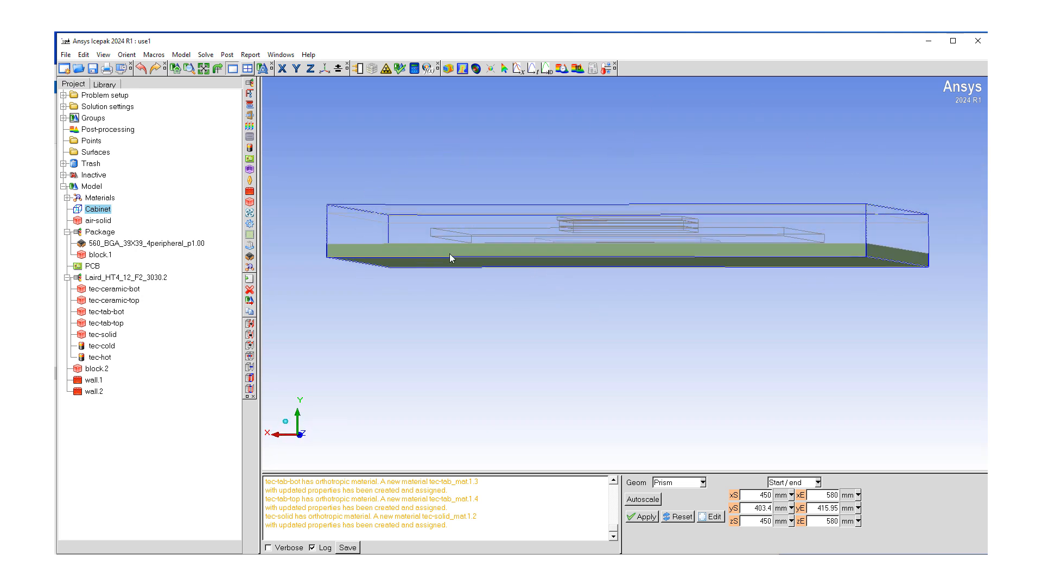
pyautogui.moveTo(450, 231)
pyautogui.mouseDown()
pyautogui.moveTo(477, 242)
pyautogui.moveTo(433, 221)
pyautogui.mouseUp()
pyautogui.moveTo(441, 282); pyautogui.dragTo(458, 249)
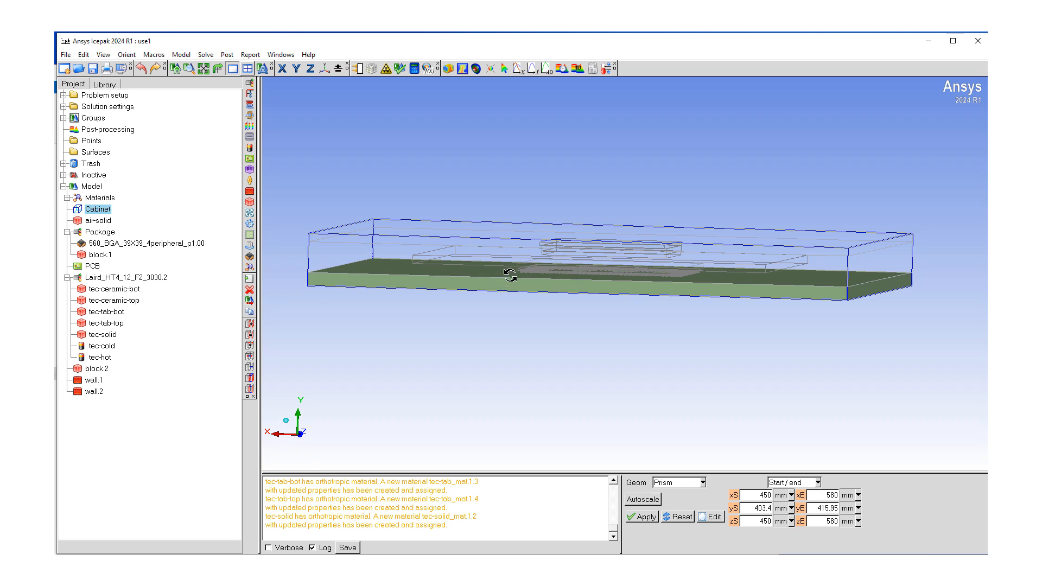
pyautogui.moveTo(540, 272)
pyautogui.mouseDown()
pyautogui.moveTo(551, 248)
pyautogui.moveTo(565, 255)
pyautogui.moveTo(554, 277)
pyautogui.mouseUp()
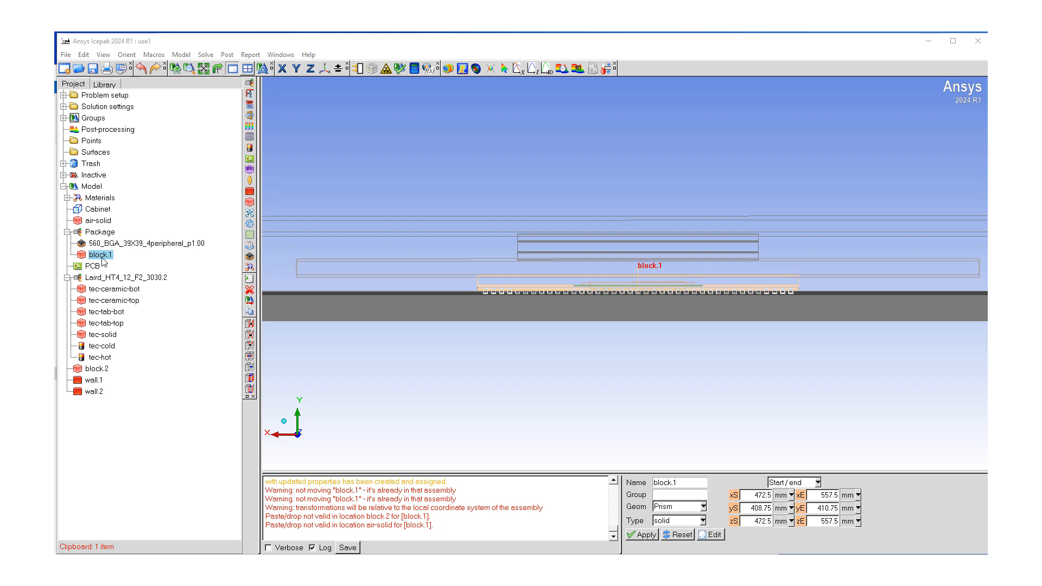
# Step: Delete block.1 from the Package assembly and rename block.2 as Heatspreader2
pyautogui.rightClick(103, 261)
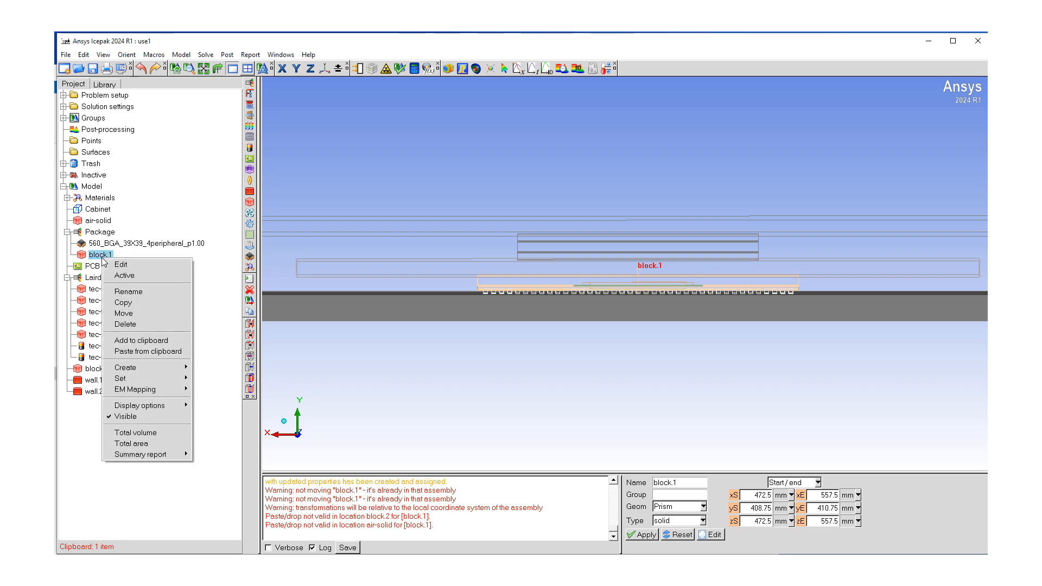
pyautogui.click(128, 324)
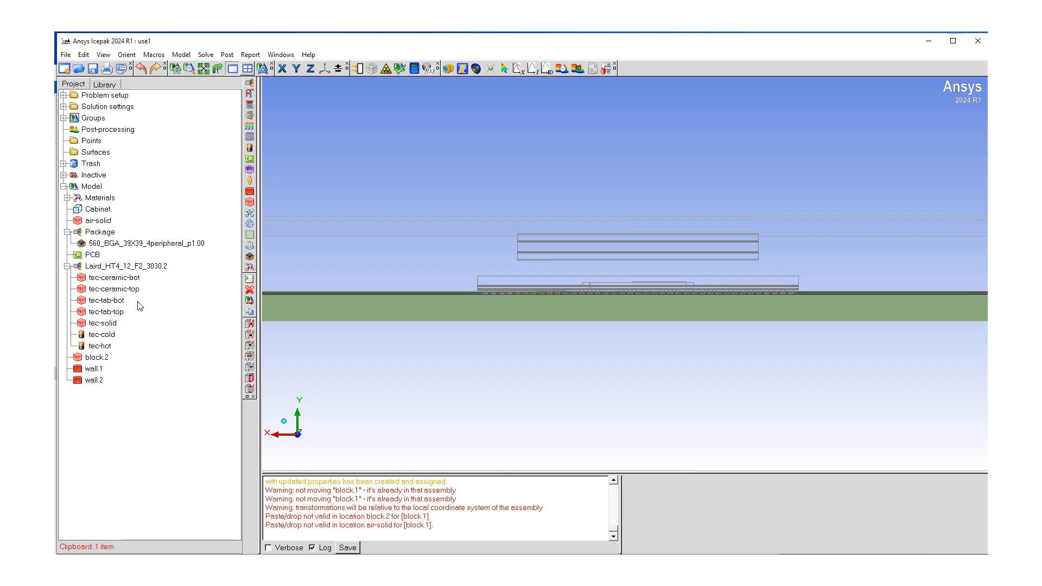
pyautogui.click(97, 360)
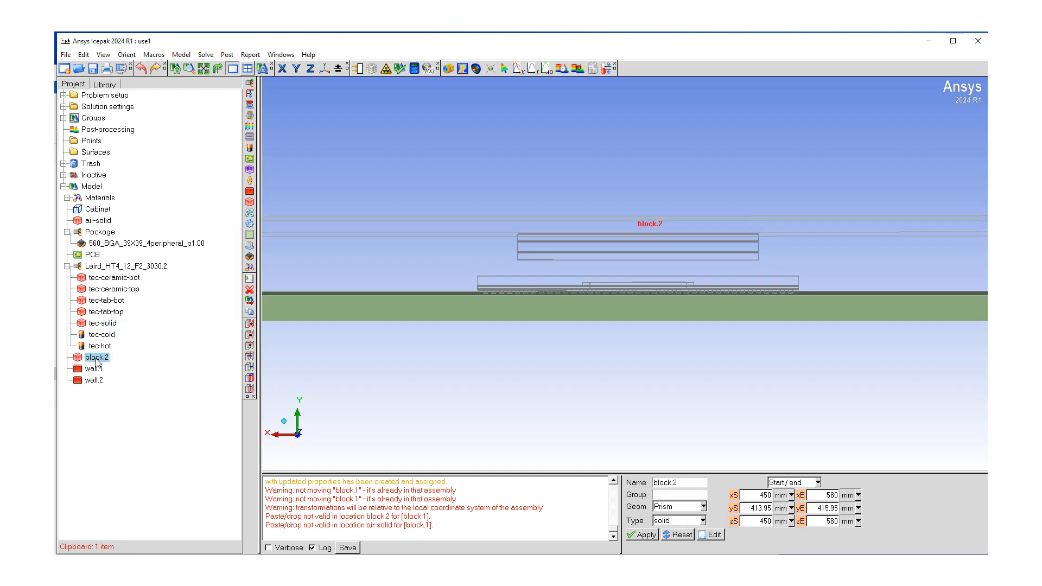
pyautogui.rightClick(101, 361)
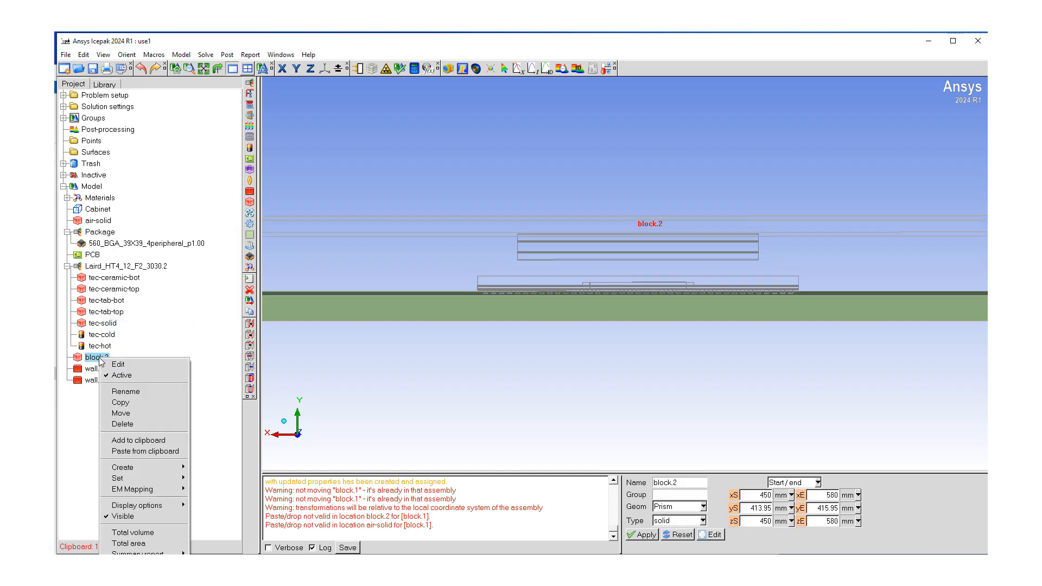
pyautogui.click(123, 392)
pyautogui.moveTo(301, 305); pyautogui.dragTo(267, 302)
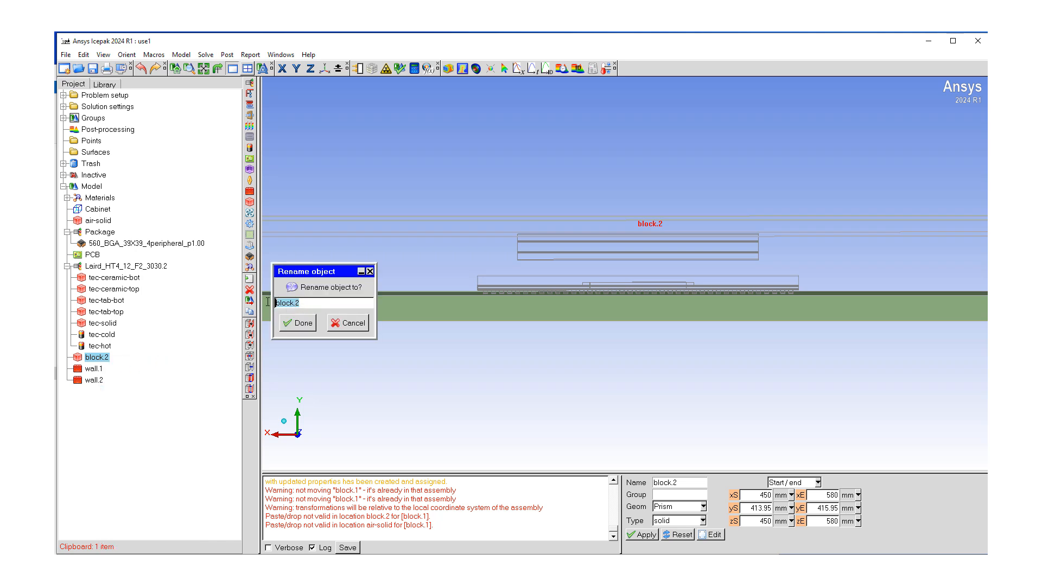
pyautogui.write('Heatspreader2')
pyautogui.click(297, 323)
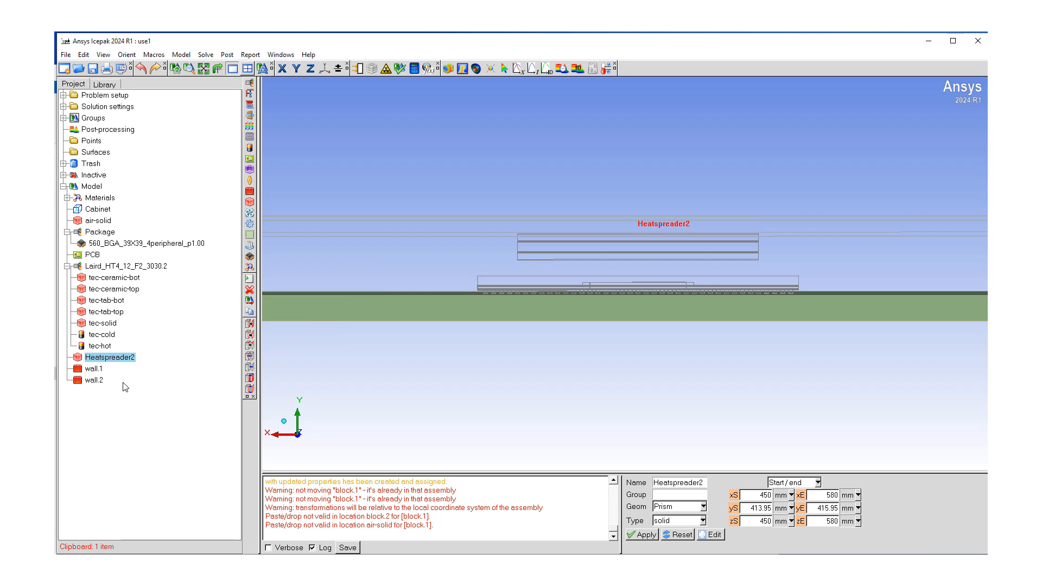
# Step: Create a new solid block and name it HeatSpreader1
pyautogui.click(250, 204)
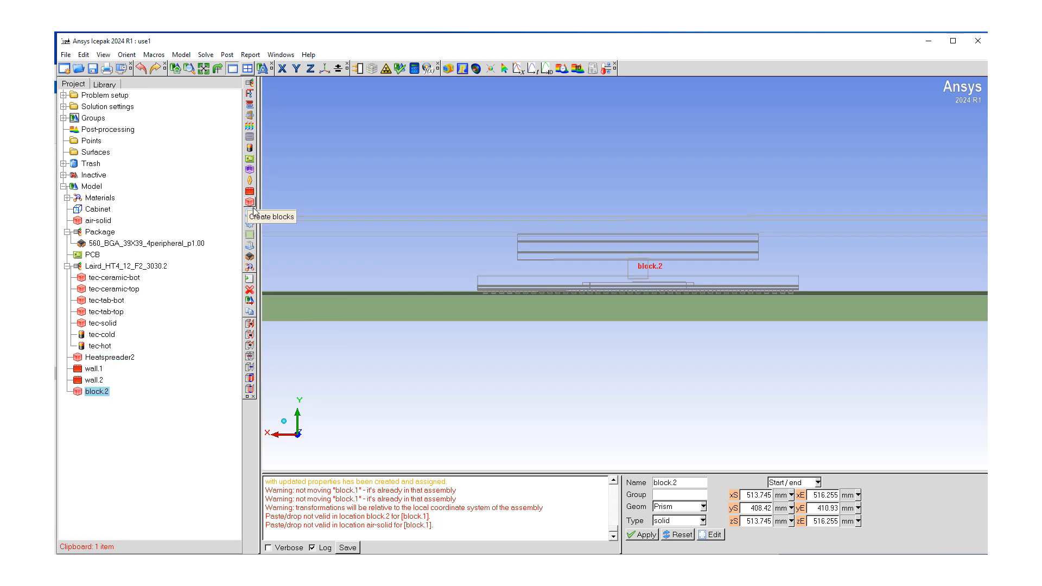
pyautogui.rightClick(96, 393)
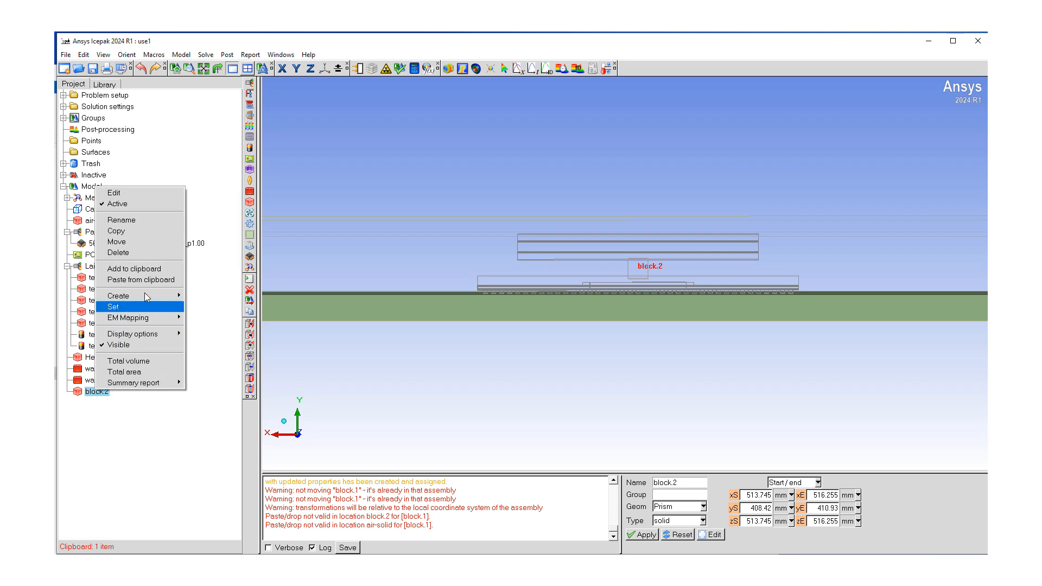
pyautogui.click(122, 193)
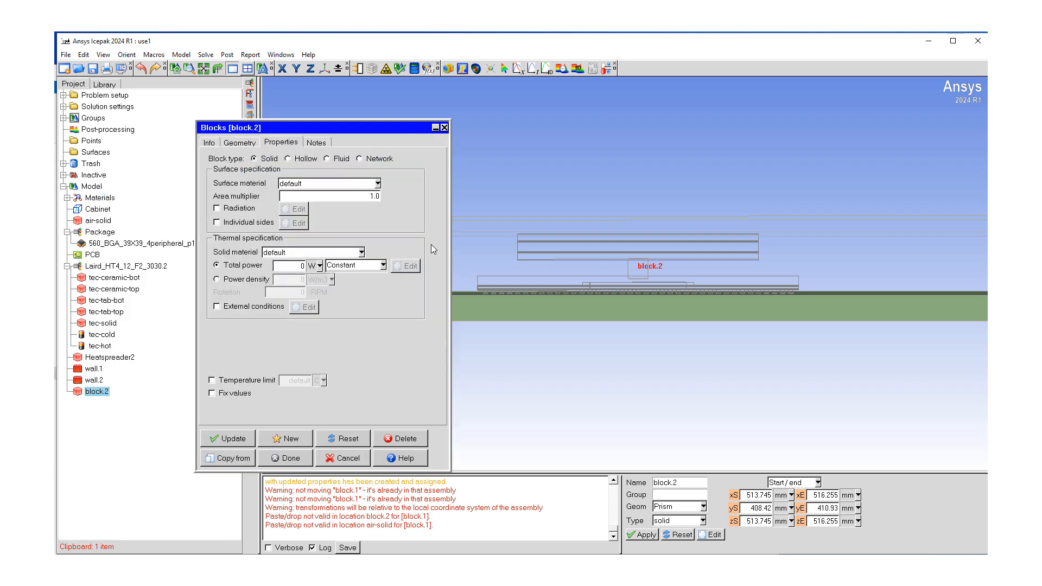
pyautogui.click(210, 143)
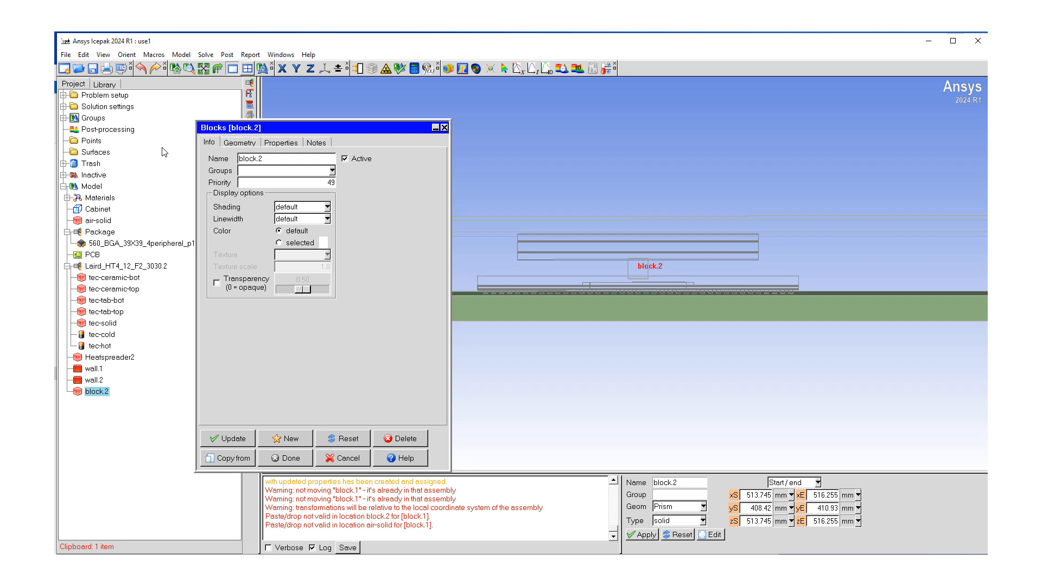
pyautogui.moveTo(268, 159); pyautogui.dragTo(226, 157)
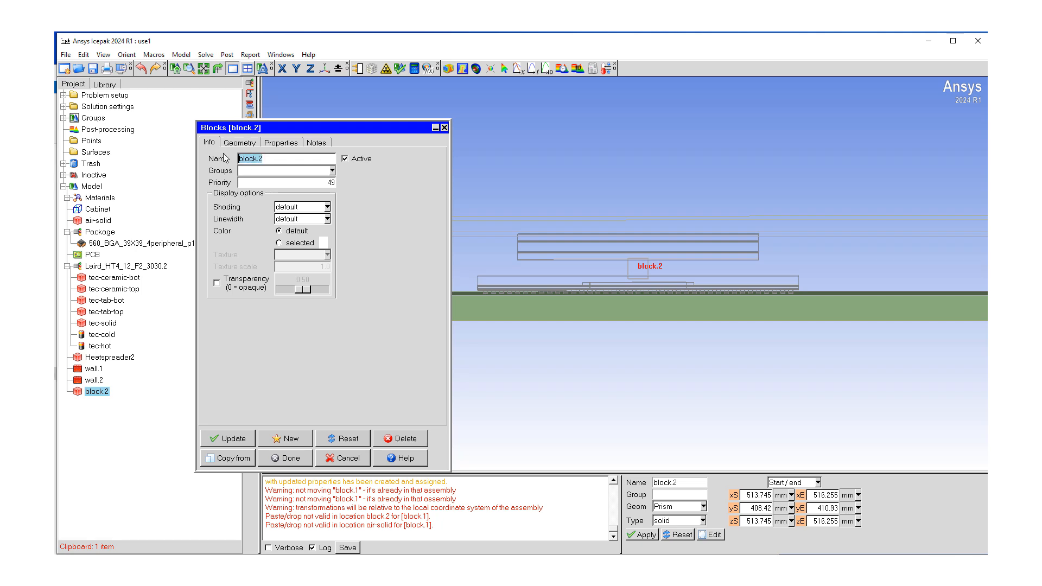
pyautogui.write('HeatSpreader1')
# Step: Set the new block's X and Z extents to run from 472.5 mm to 557.5 mm
pyautogui.click(239, 142)
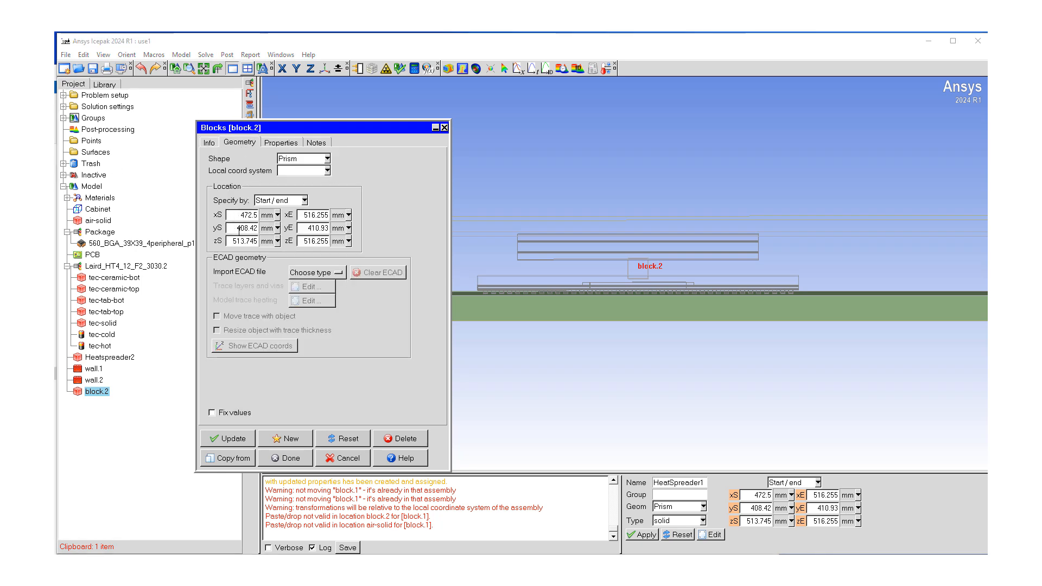
pyautogui.doubleClick(239, 228)
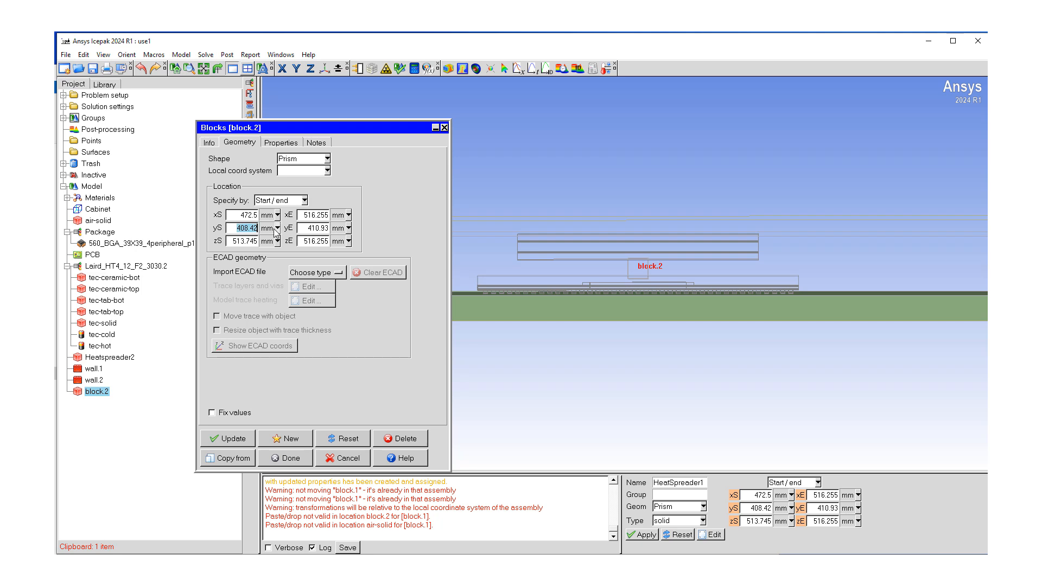
pyautogui.moveTo(229, 242); pyautogui.dragTo(268, 242)
pyautogui.write('472.5')
pyautogui.moveTo(307, 241); pyautogui.dragTo(336, 240)
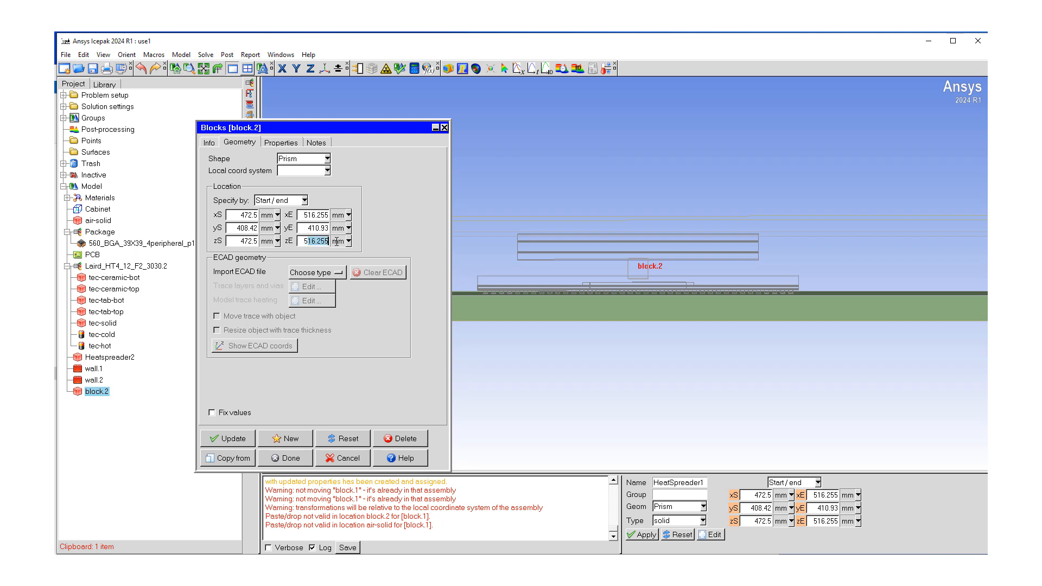
pyautogui.write('57.5')
pyautogui.moveTo(308, 214); pyautogui.dragTo(331, 214)
pyautogui.write('57.5')
# Step: Set the new block's yE coordinate to 410.75 mm, update it and check its placement between the package and the TEC
pyautogui.moveTo(321, 228); pyautogui.dragTo(329, 228)
pyautogui.write('75')
pyautogui.click(229, 441)
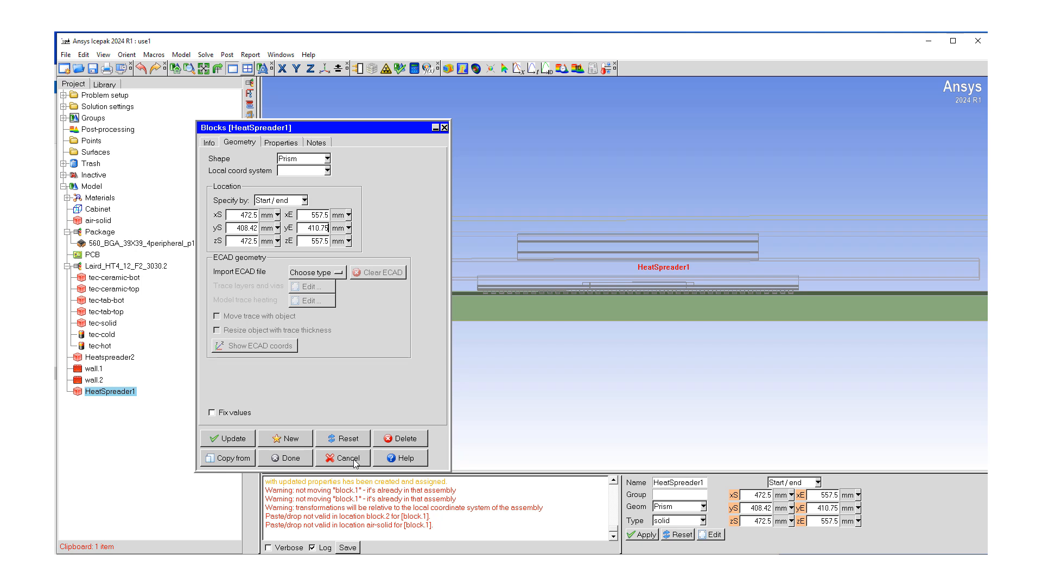
pyautogui.moveTo(234, 128); pyautogui.dragTo(108, 152)
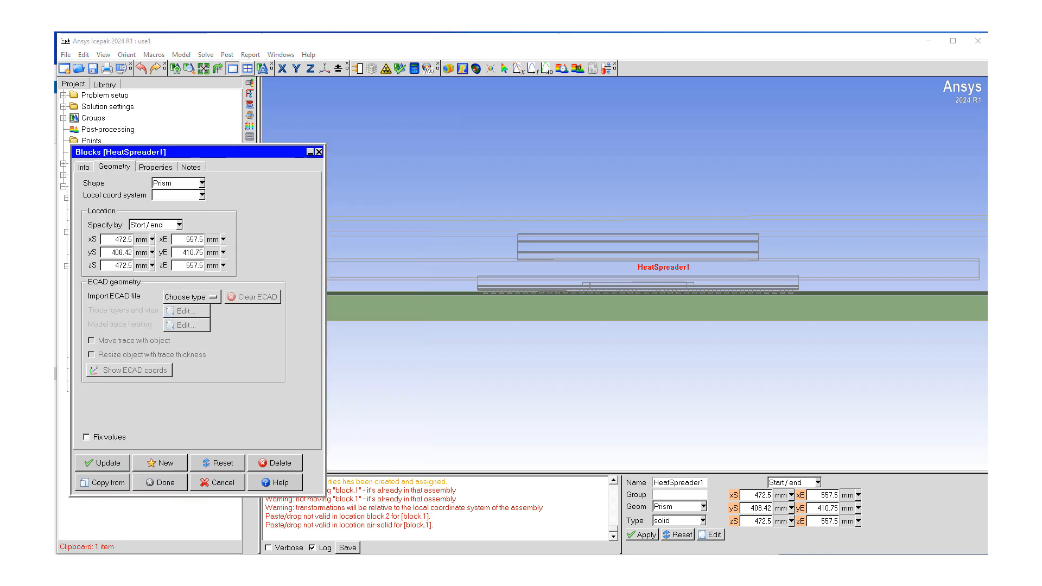
pyautogui.click(112, 464)
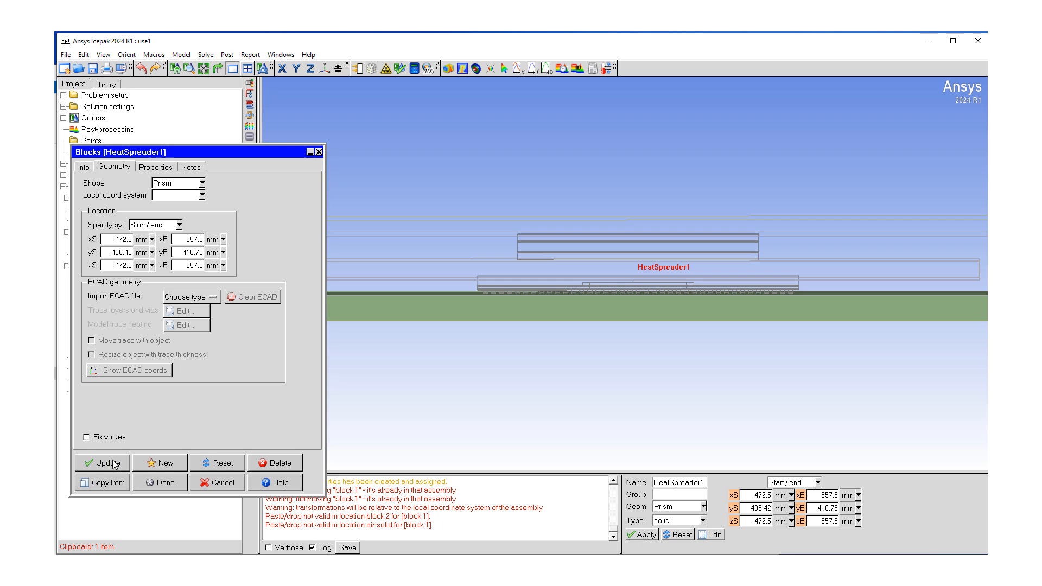
pyautogui.click(167, 482)
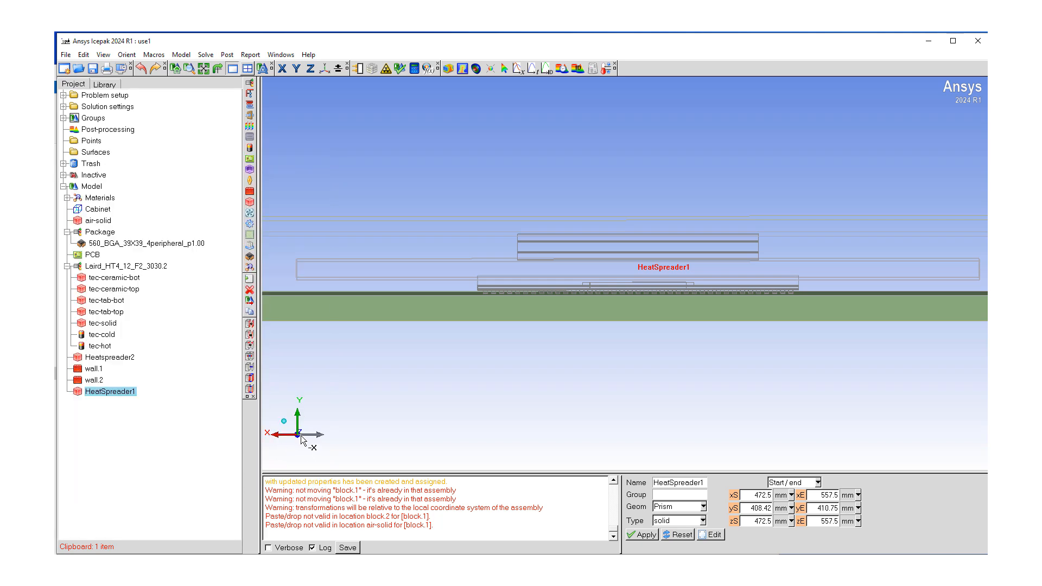
pyautogui.click(301, 437)
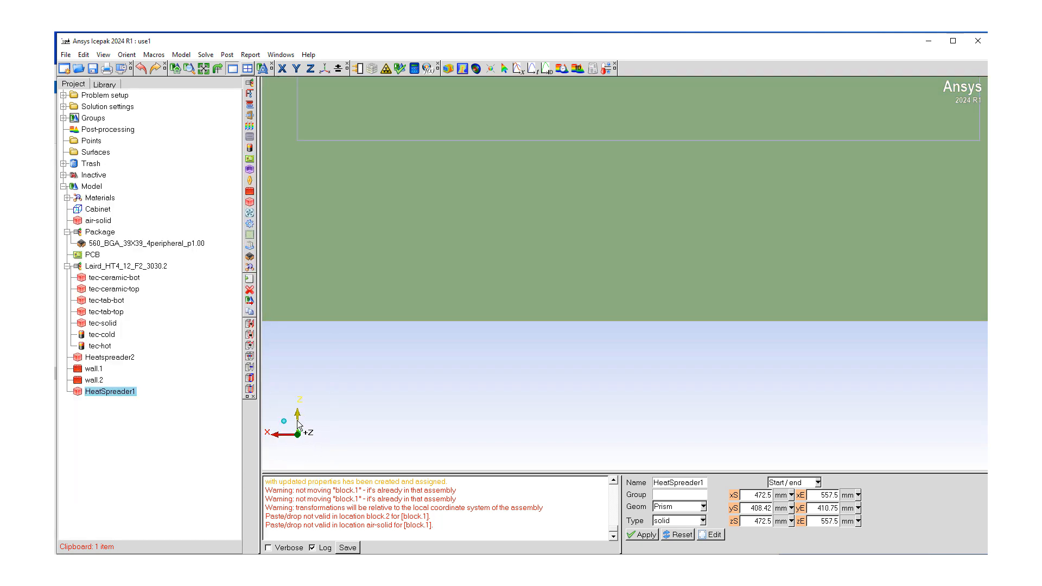
pyautogui.click(297, 418)
pyautogui.scroll(3, 558, 277)
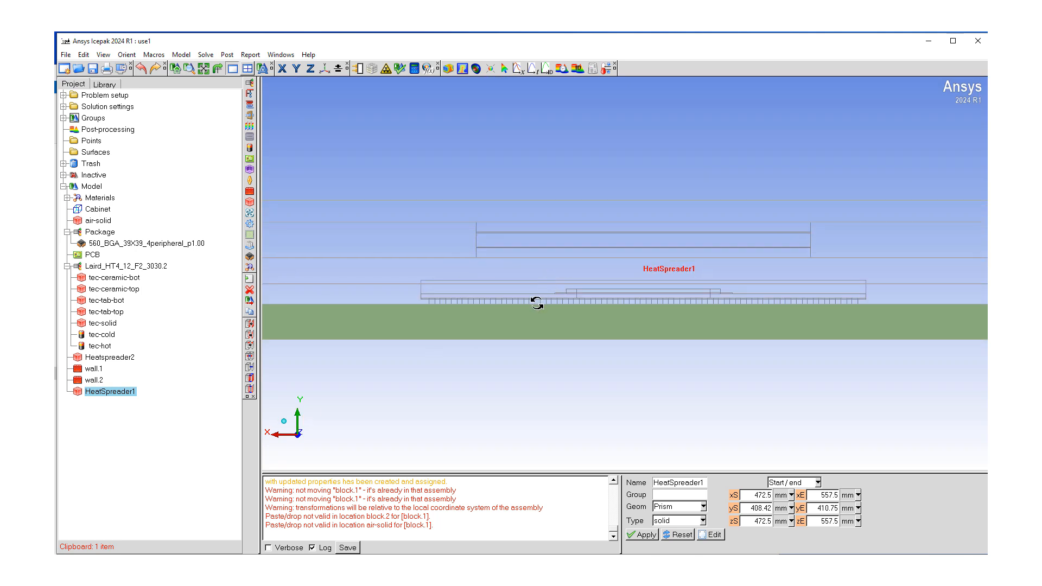
pyautogui.scroll(-3, 535, 300)
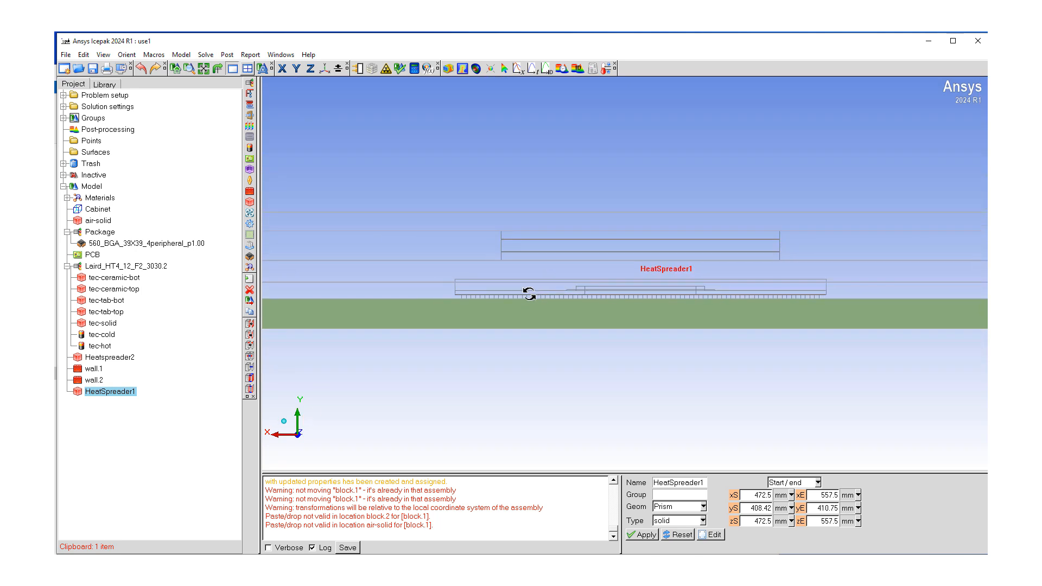
# Step: Set HeatSpreader1's yS coordinate to 408.75 mm and update the block
pyautogui.scroll(-3, 529, 293)
pyautogui.scroll(4, 507, 291)
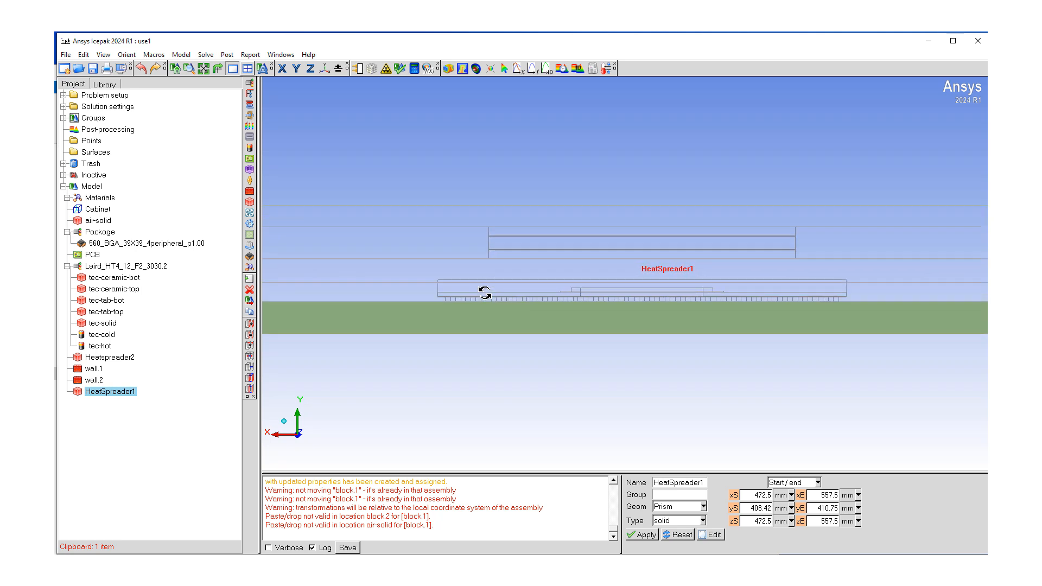
pyautogui.scroll(2, 485, 293)
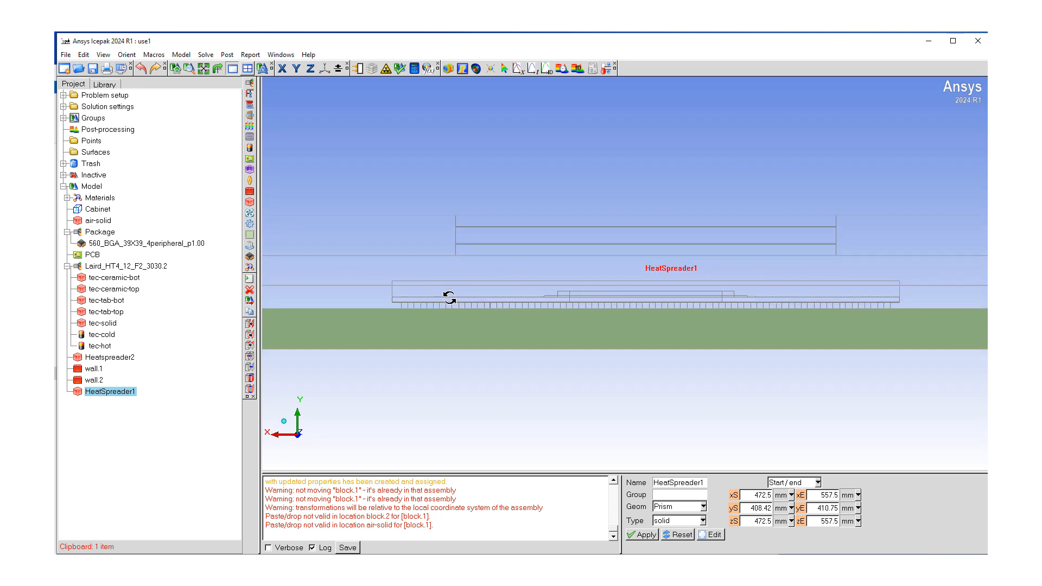
pyautogui.doubleClick(98, 391)
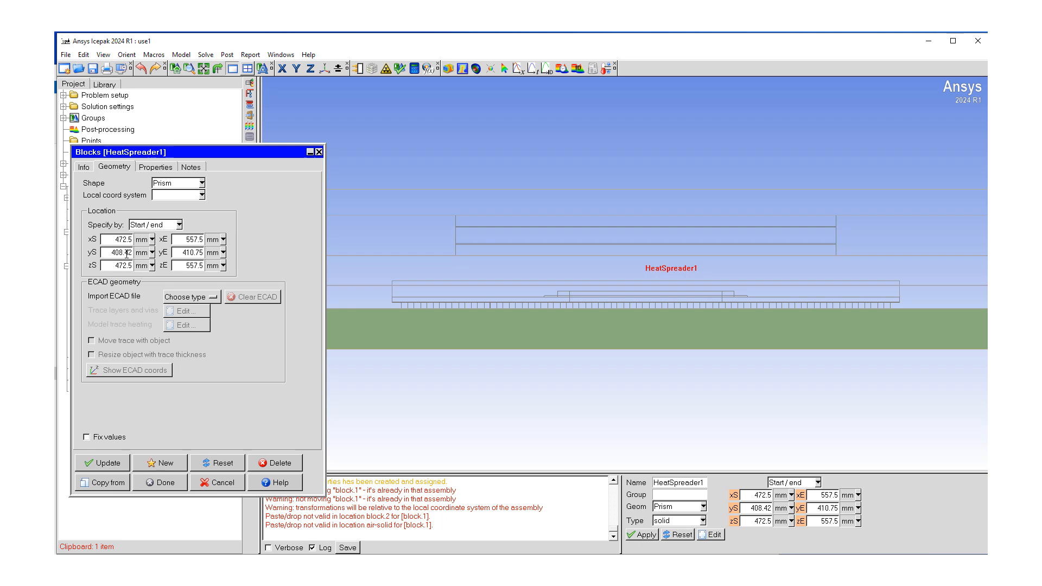
pyautogui.moveTo(124, 252); pyautogui.dragTo(136, 254)
pyautogui.write('75')
pyautogui.click(108, 463)
pyautogui.click(213, 483)
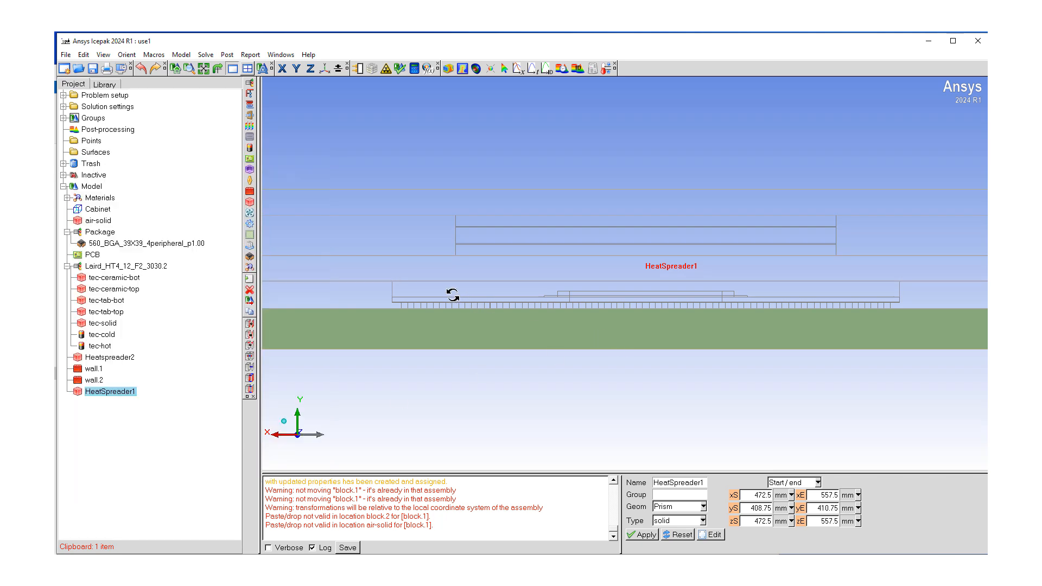
# Step: Check Heatspreader2's coordinates and the meshing settings of the Laird_HT4_12_F2_3030.2 assembly
pyautogui.click(120, 358)
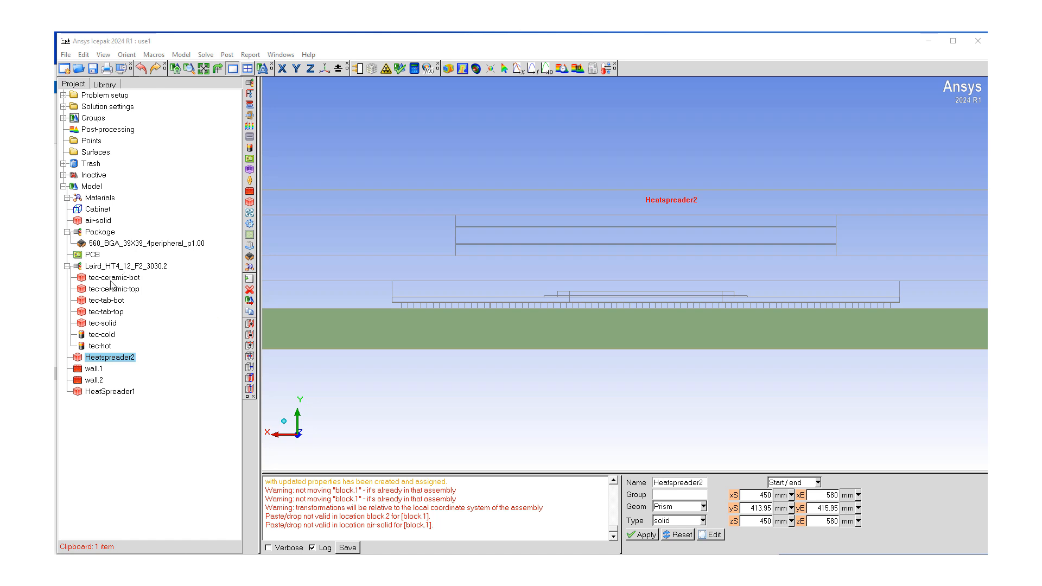
pyautogui.click(115, 266)
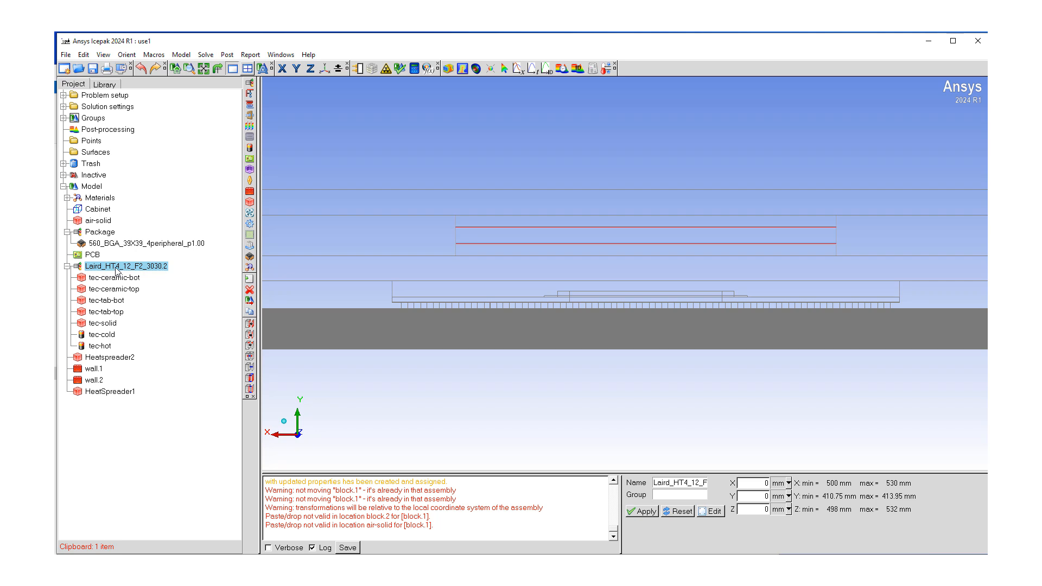
pyautogui.rightClick(118, 269)
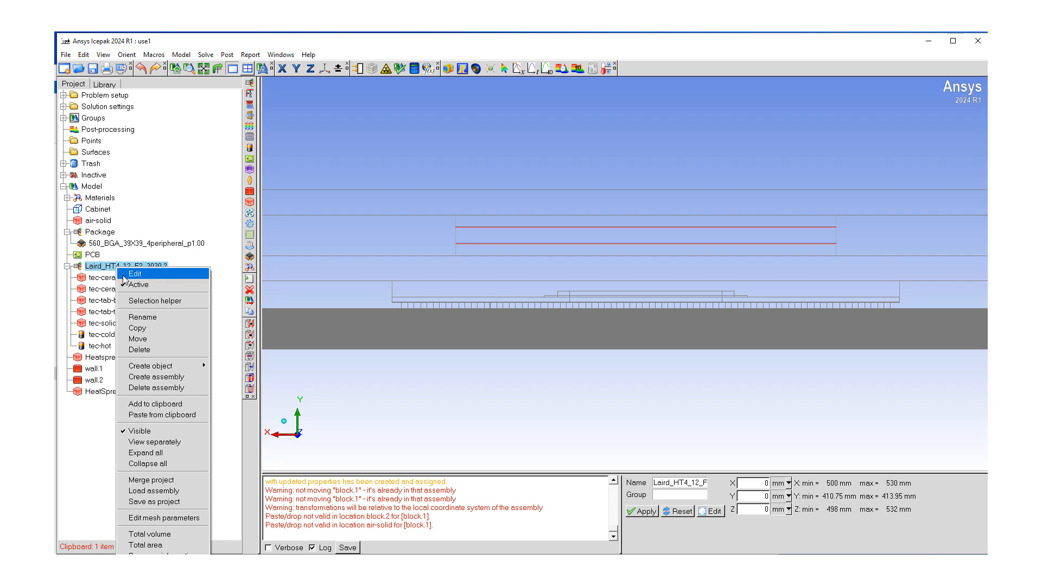
pyautogui.click(122, 274)
pyautogui.moveTo(822, 156); pyautogui.dragTo(565, 128)
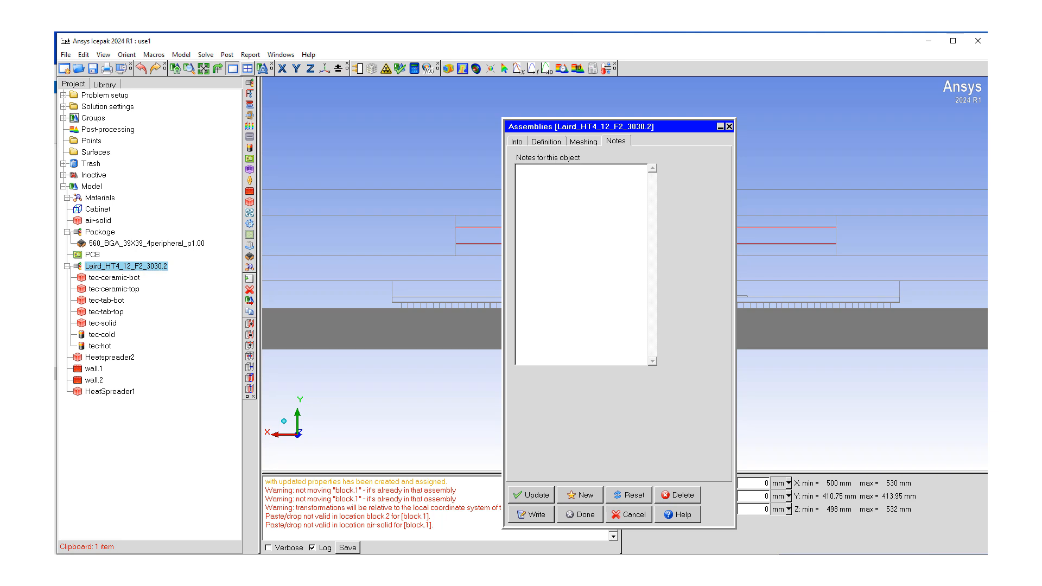
pyautogui.click(582, 143)
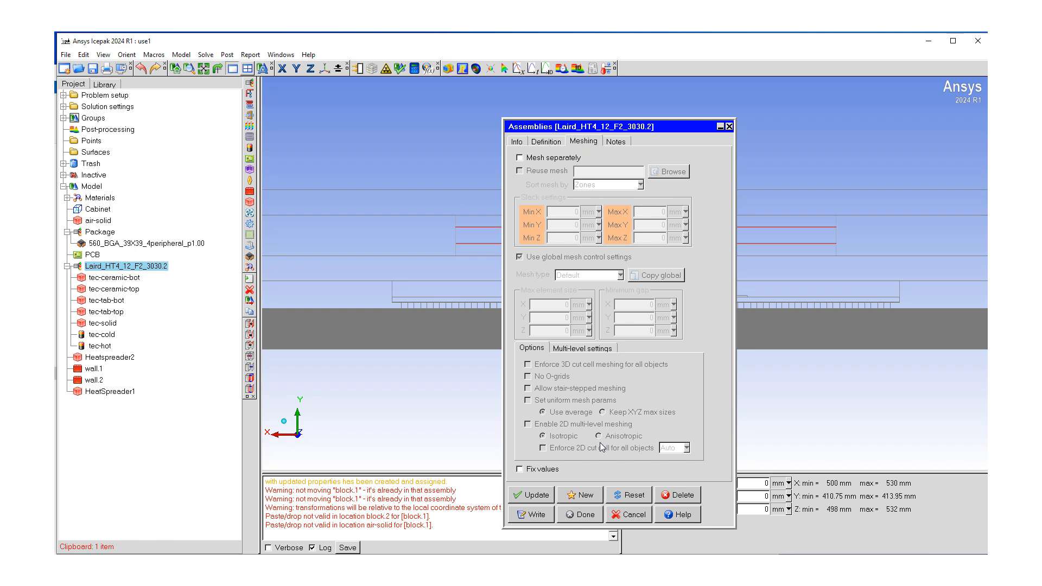
pyautogui.click(624, 515)
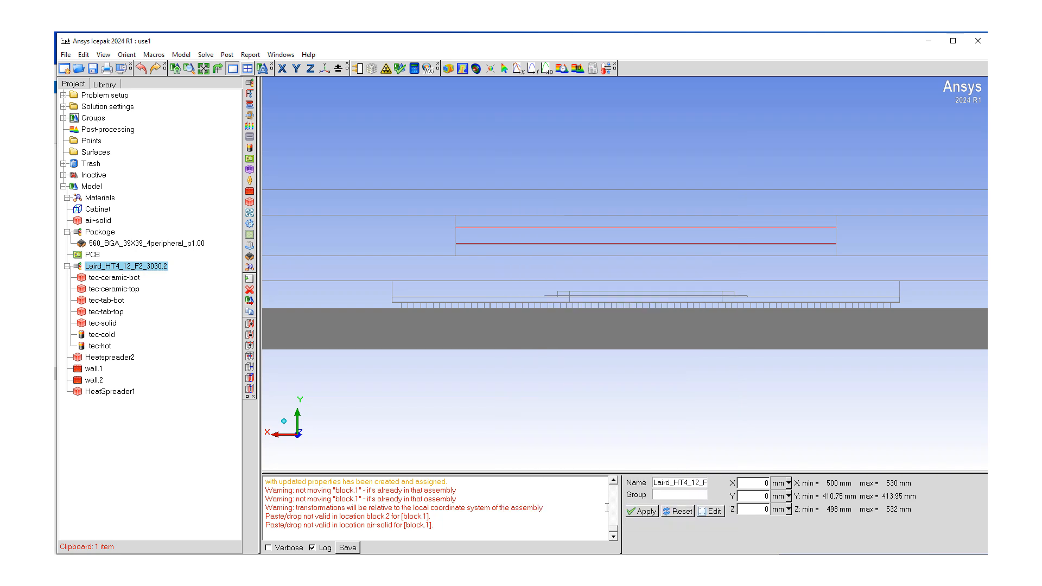
# Step: Create a new assembly containing the Laird_HT4_12_F2_3030.2 assembly and name it TECs
pyautogui.rightClick(137, 271)
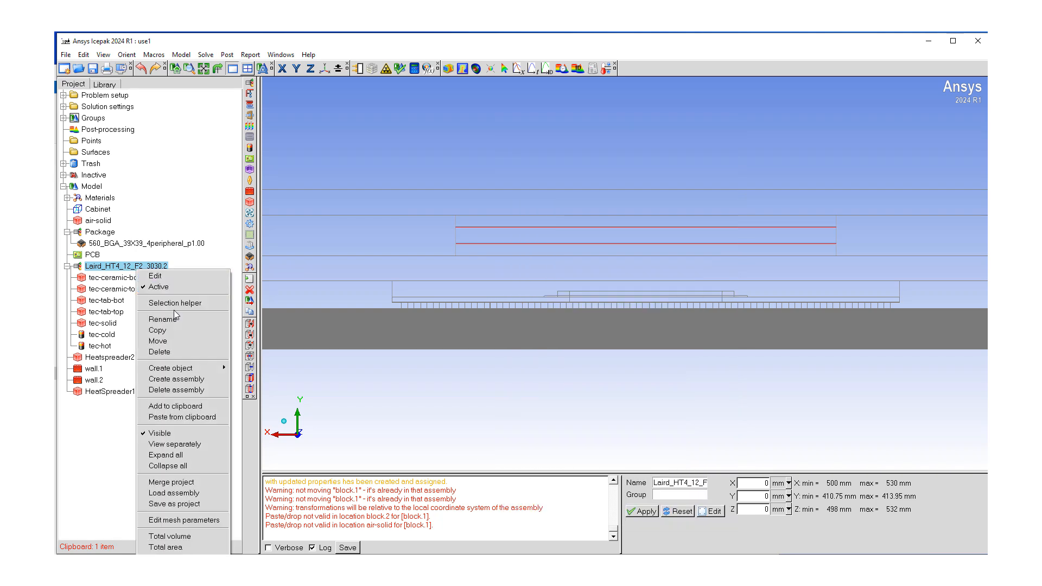
pyautogui.click(185, 379)
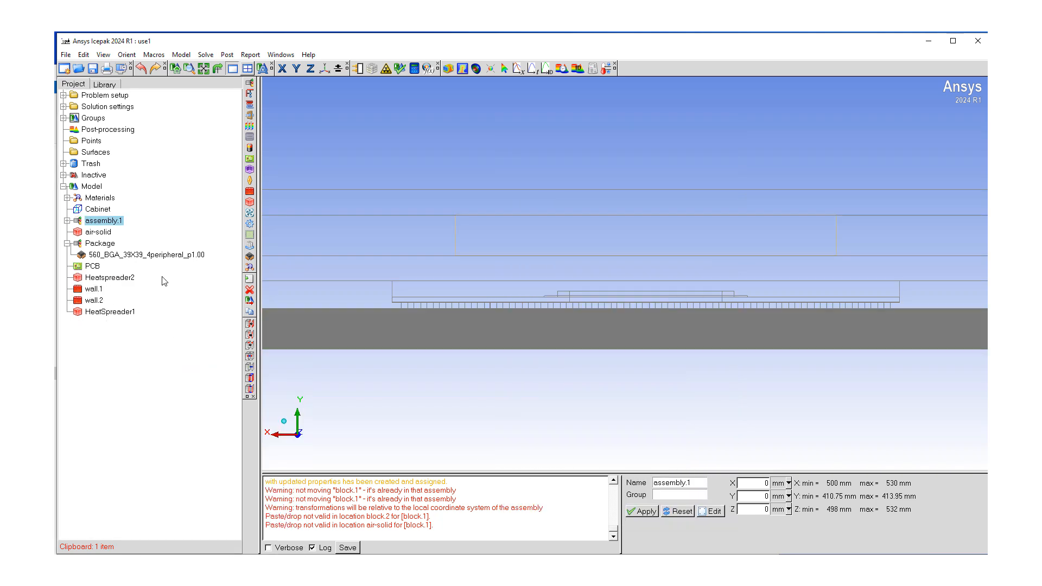
pyautogui.click(92, 256)
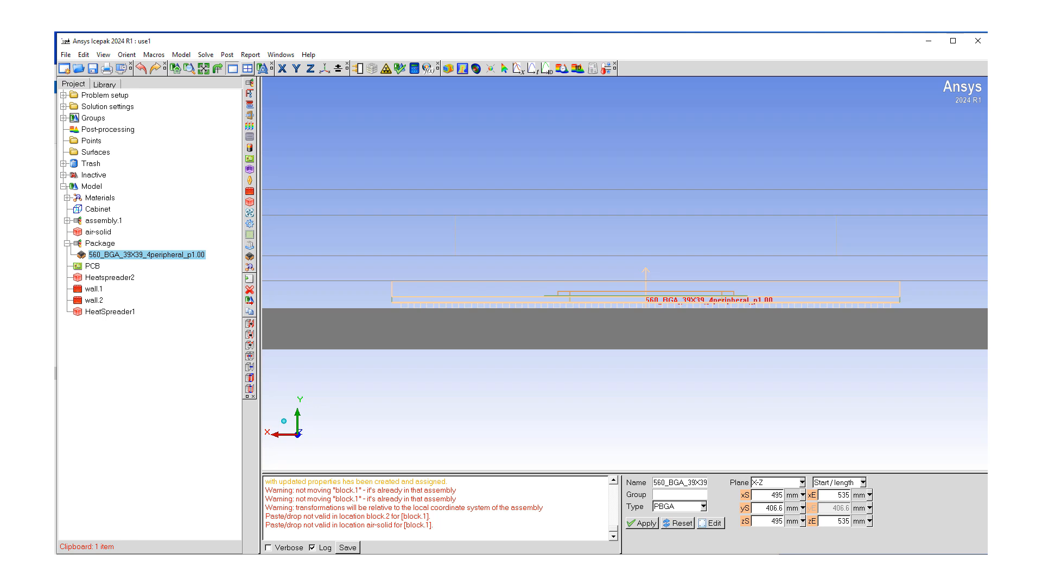
pyautogui.doubleClick(104, 221)
pyautogui.moveTo(586, 159); pyautogui.dragTo(496, 153)
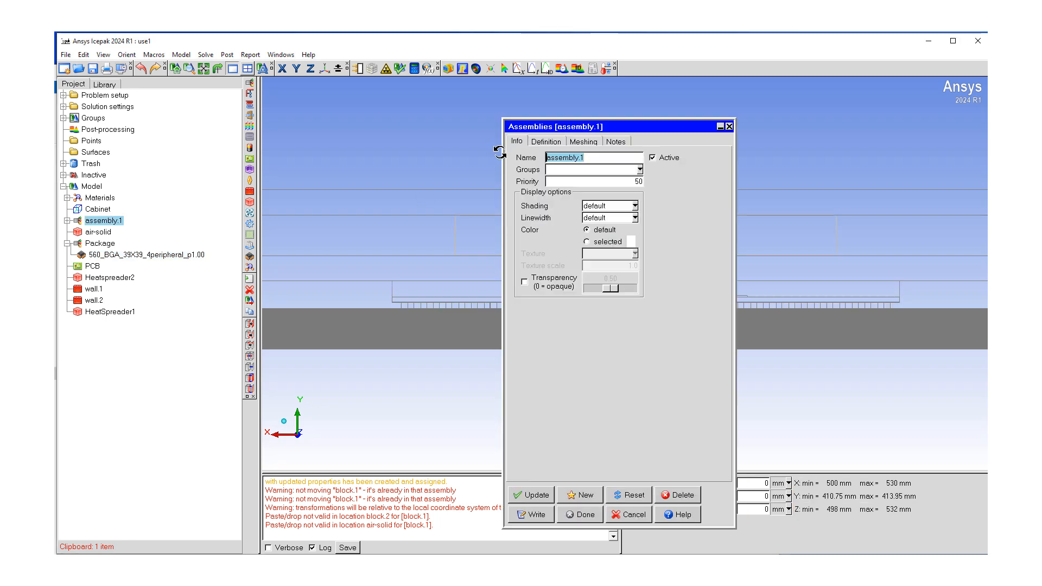
pyautogui.write('TECs')
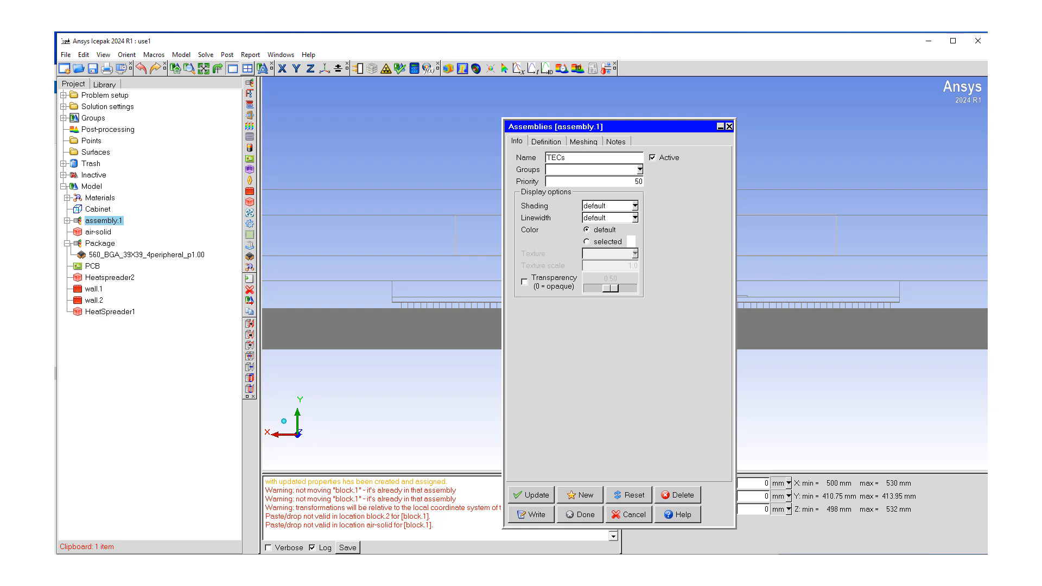
# Step: Mesh the TECs assembly separately with slack values of 1 mm in X and Z and 0.75 mm in Y on both sides
pyautogui.click(584, 142)
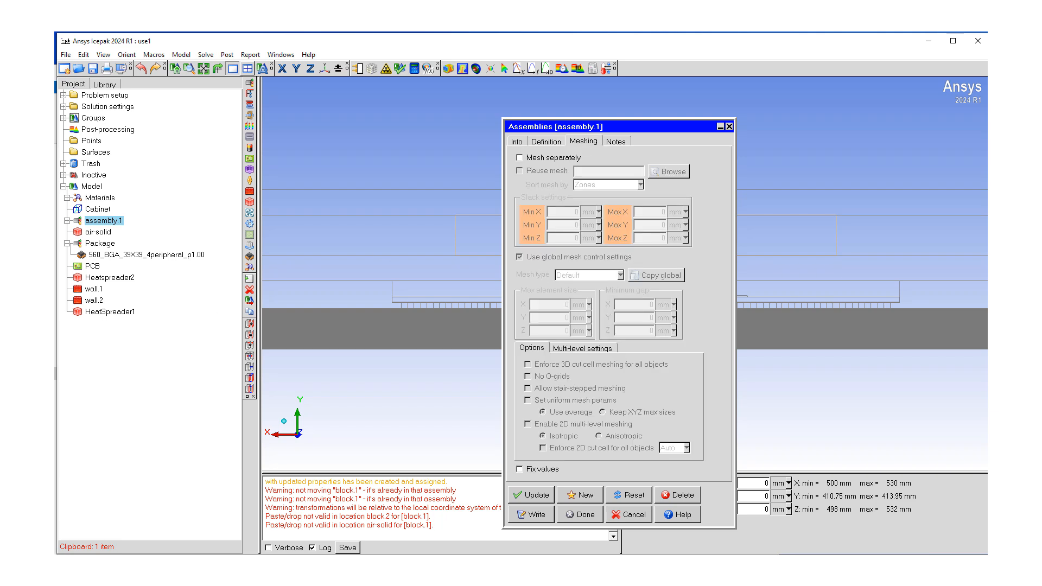
pyautogui.click(520, 158)
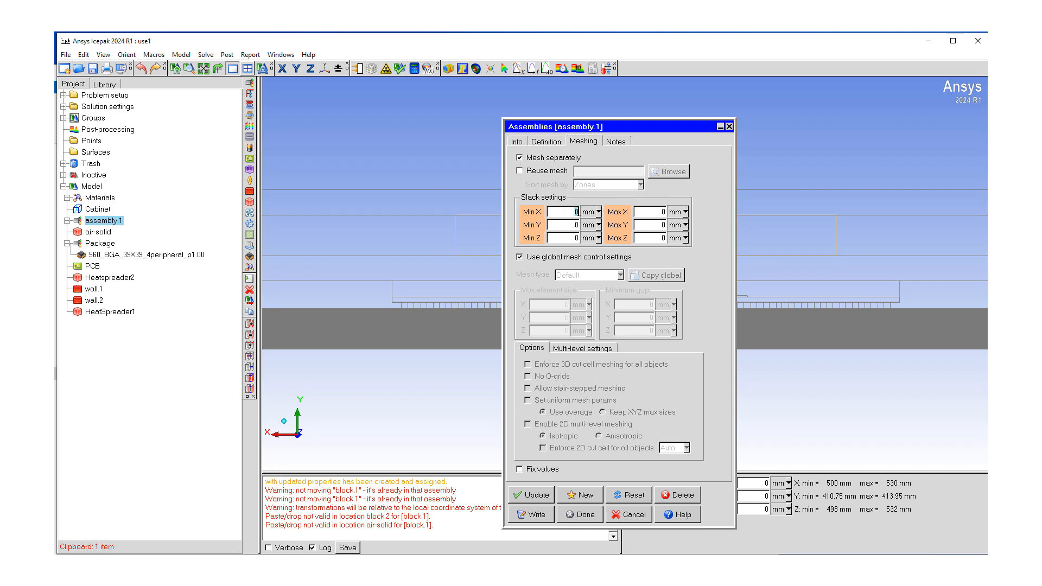
pyautogui.write('1')
pyautogui.doubleClick(579, 238)
pyautogui.write('.75')
pyautogui.doubleClick(667, 212)
pyautogui.write('1')
pyautogui.doubleClick(668, 225)
pyautogui.write('0.75')
pyautogui.doubleClick(659, 239)
pyautogui.write('1')
pyautogui.click(534, 495)
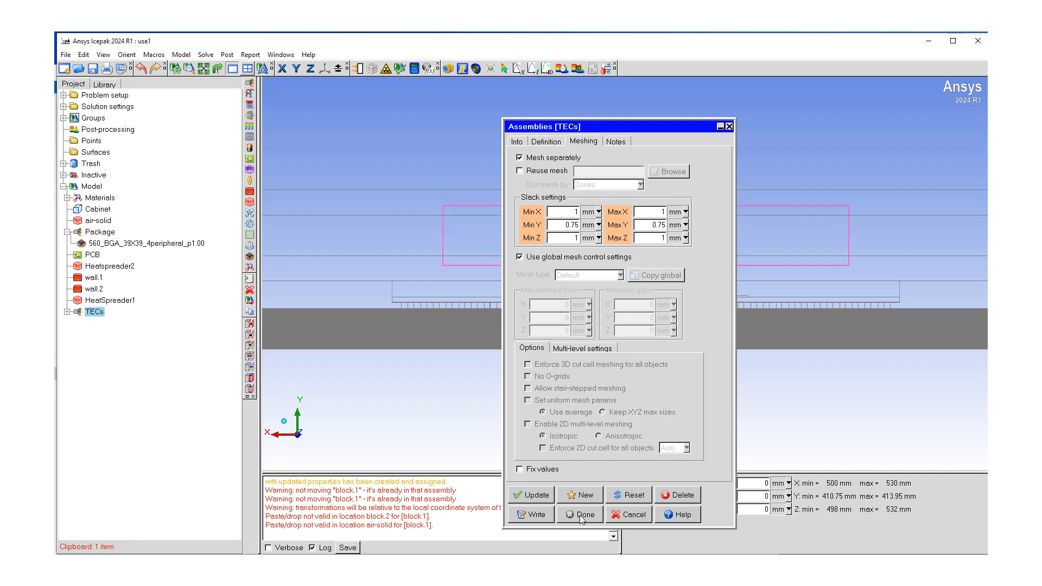
pyautogui.click(581, 516)
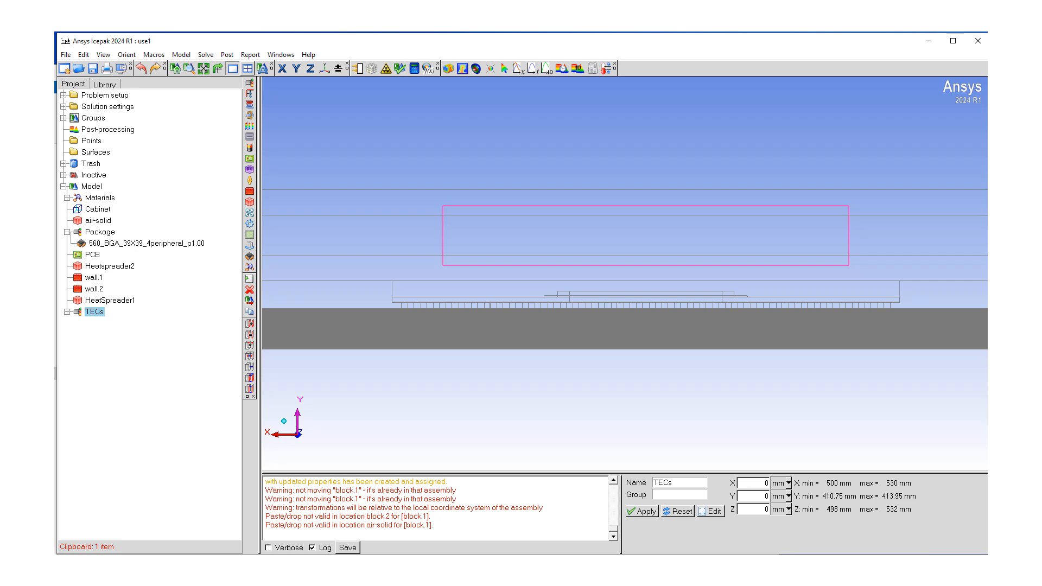
# Step: Enable separate meshing for the Package assembly, keeping its existing slack and element size settings
pyautogui.click(104, 233)
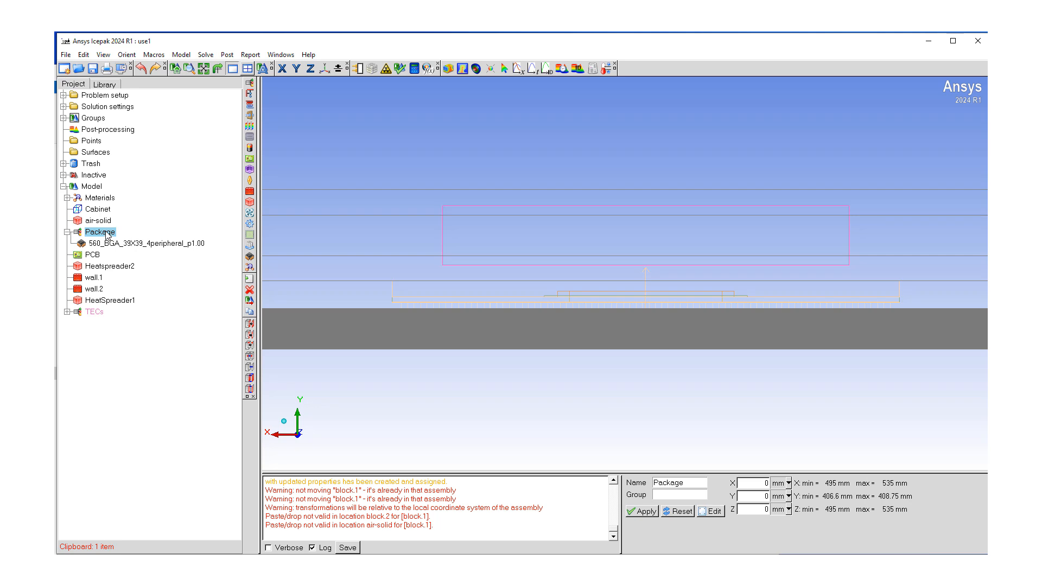
pyautogui.doubleClick(106, 233)
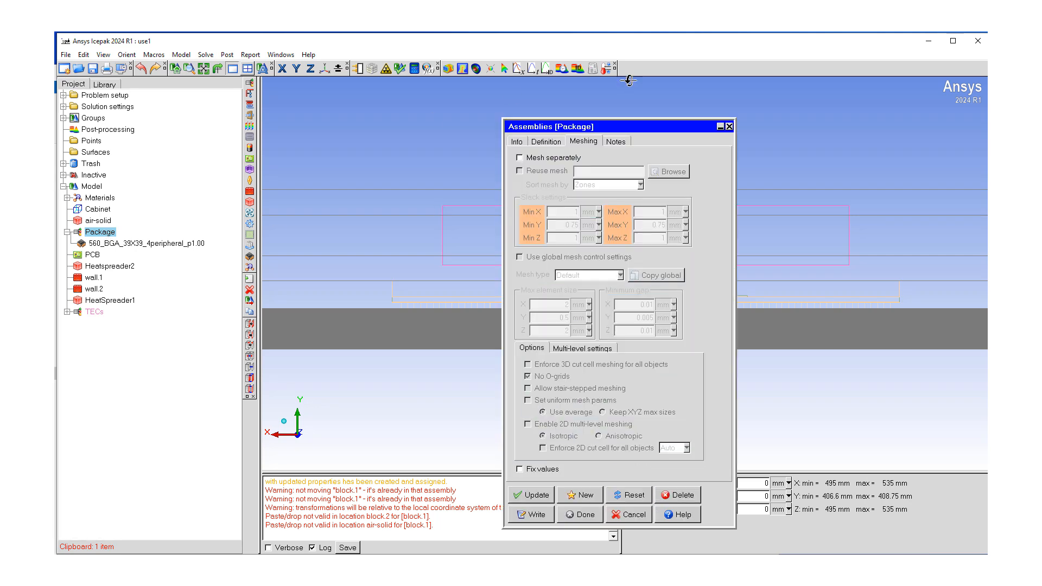
pyautogui.click(520, 158)
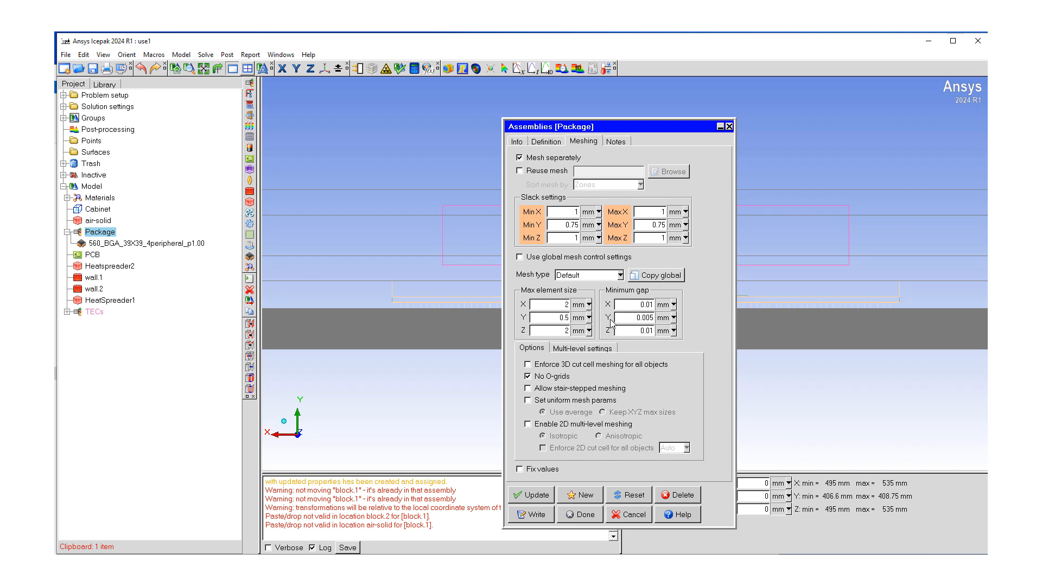
pyautogui.click(535, 496)
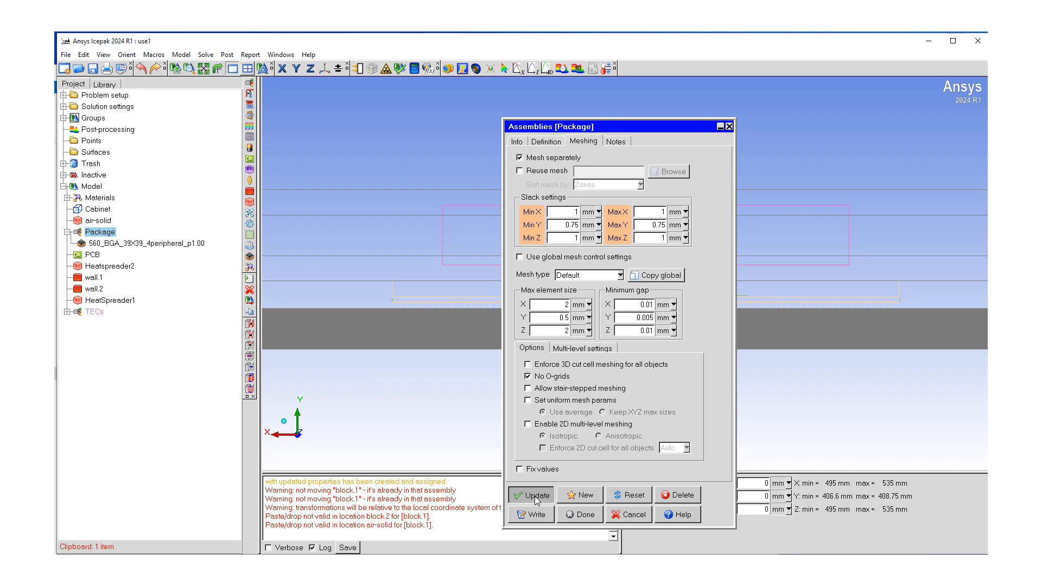
pyautogui.click(584, 515)
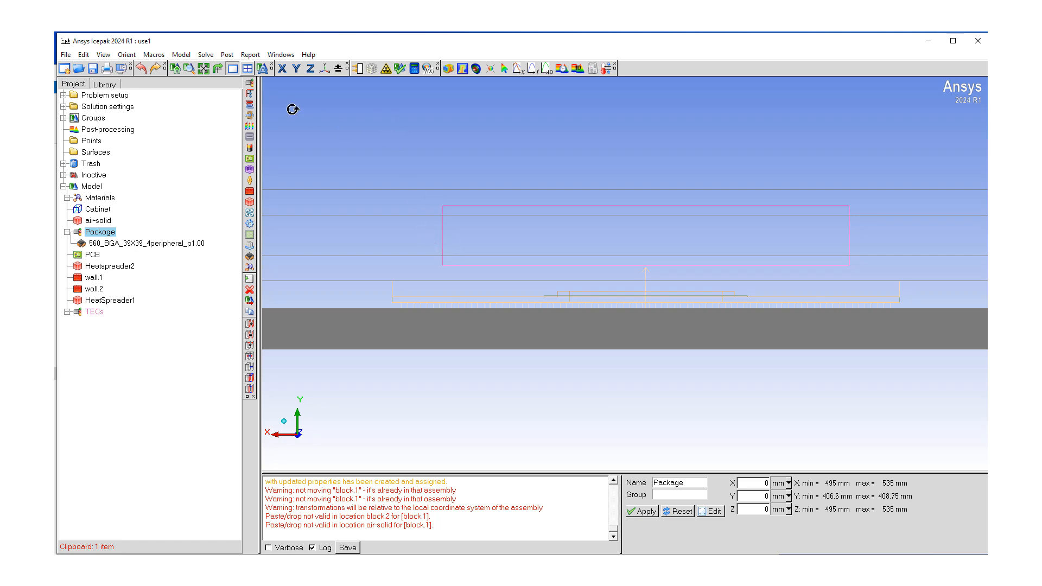
# Step: Generate the model mesh with the Mesher-HD type and the existing global mesh settings
pyautogui.click(371, 72)
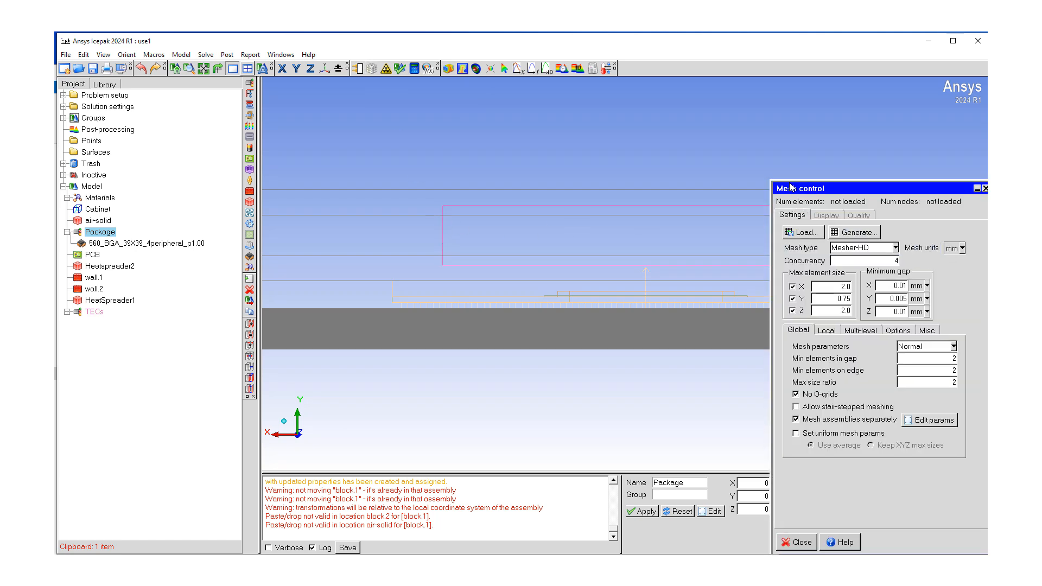
pyautogui.moveTo(790, 187); pyautogui.dragTo(743, 183)
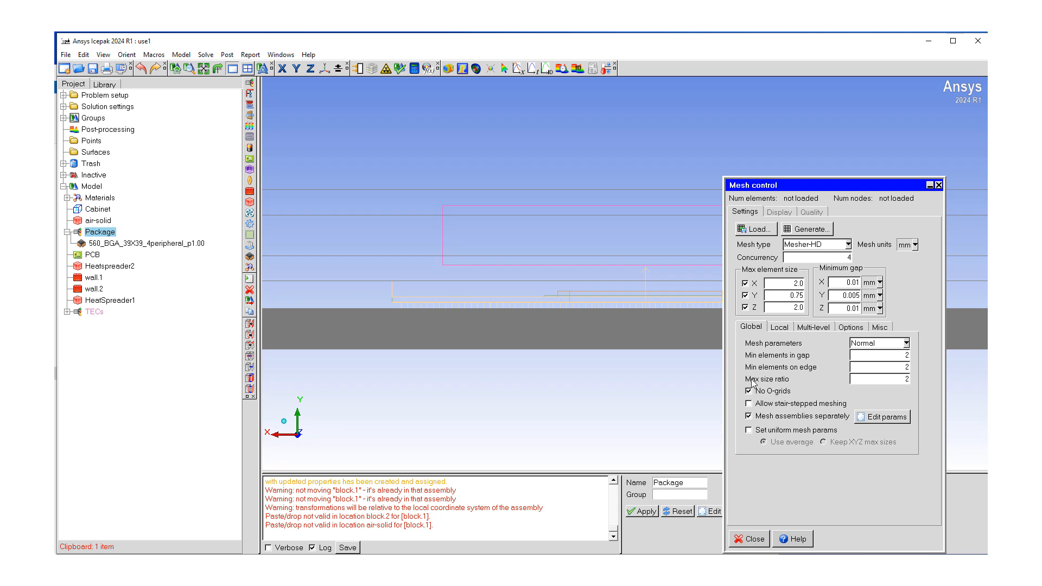
pyautogui.click(813, 233)
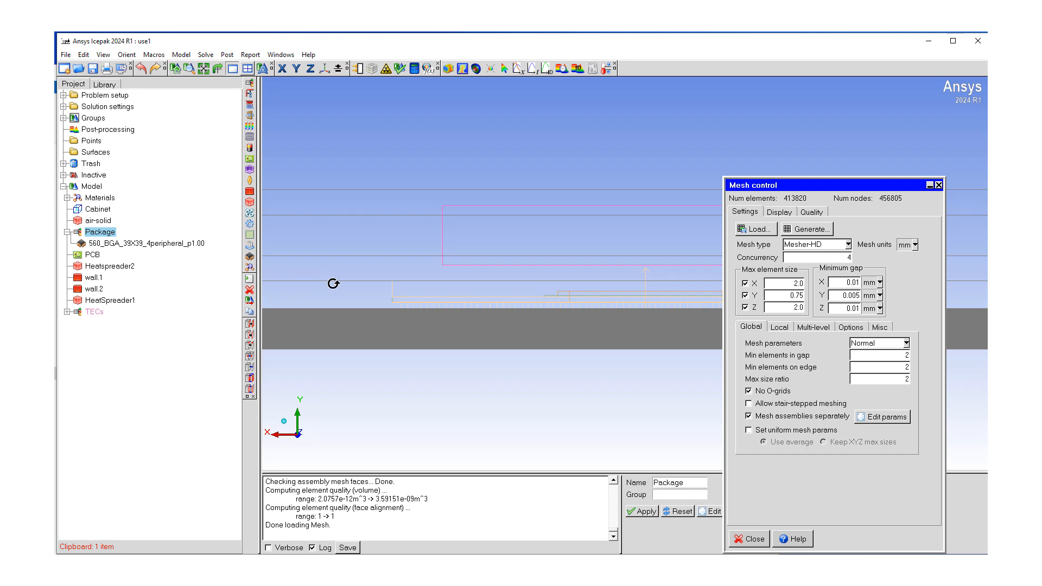
# Step: Display the mesh on a cut plane through the model and inspect it at an angle
pyautogui.click(784, 214)
pyautogui.click(741, 228)
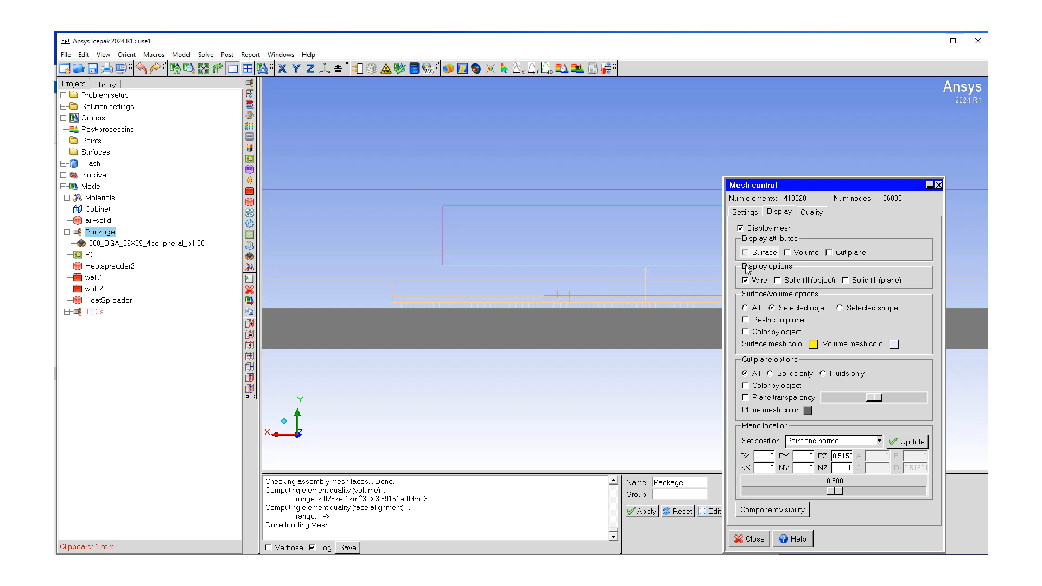
pyautogui.click(828, 253)
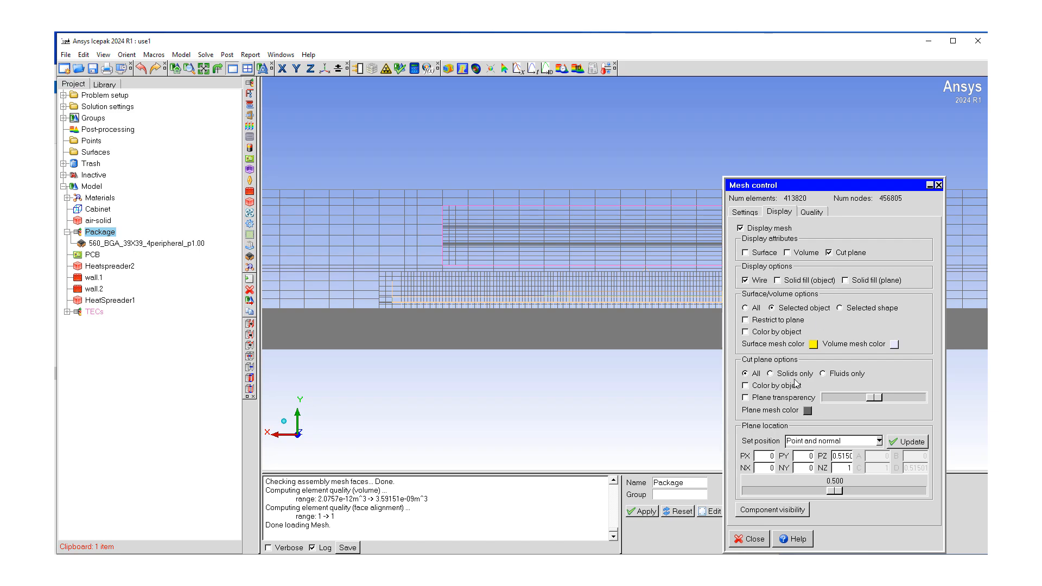
pyautogui.moveTo(494, 283); pyautogui.dragTo(472, 301)
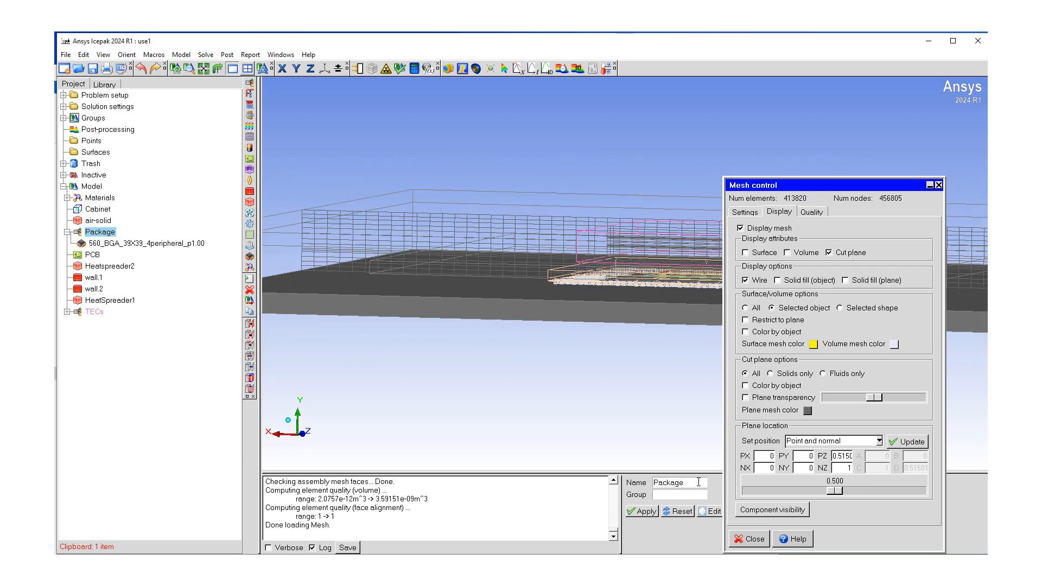
# Step: Review the mesh quality for face alignment and skewness, and close the mesh control
pyautogui.click(812, 212)
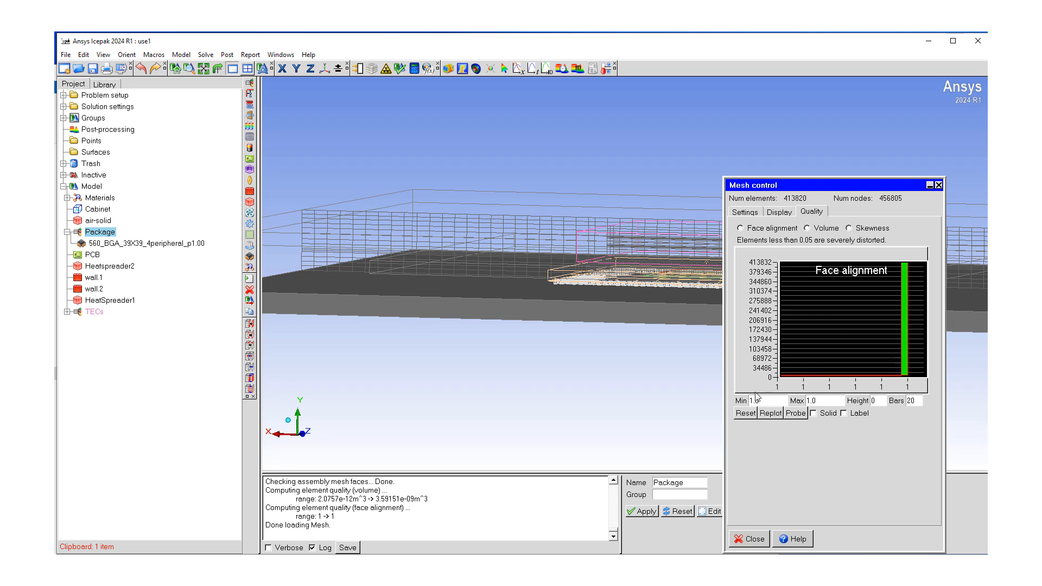
pyautogui.click(849, 228)
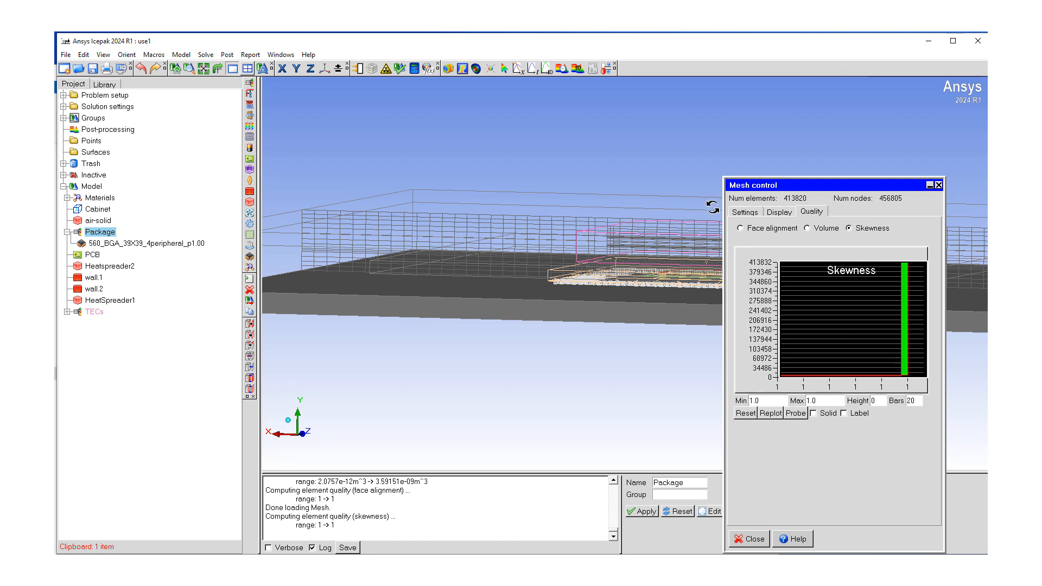
pyautogui.click(754, 539)
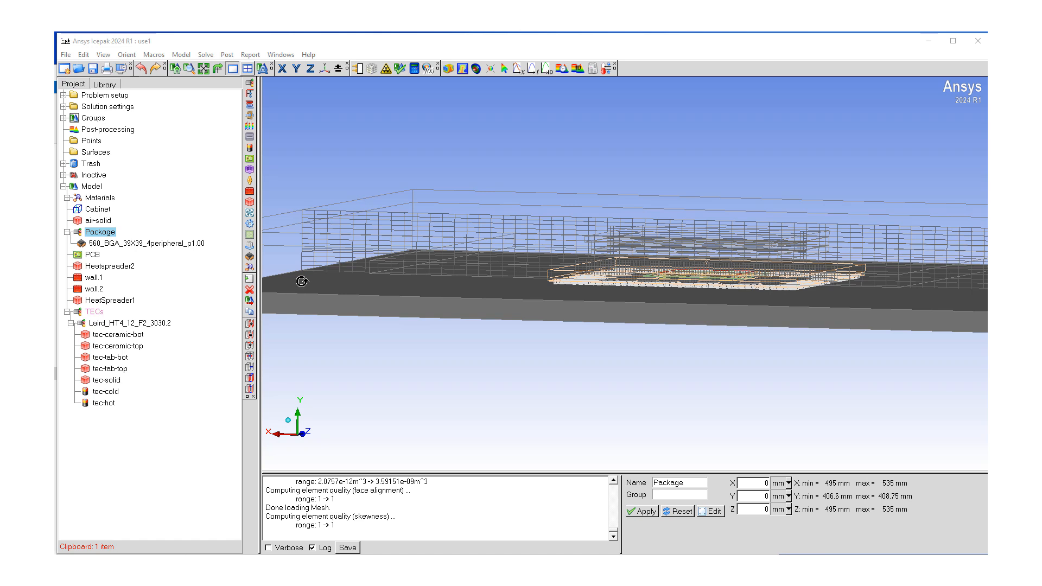
# Step: Add the 560_BGA_39X39_4peripheral_p1.00 package as a monitor point
pyautogui.click(147, 244)
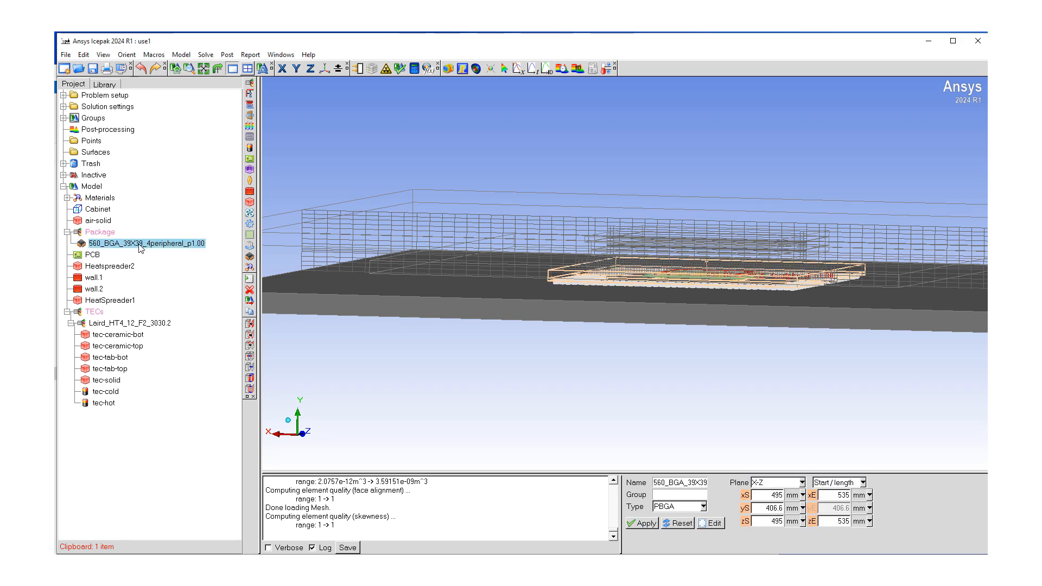
pyautogui.moveTo(140, 248); pyautogui.dragTo(91, 140)
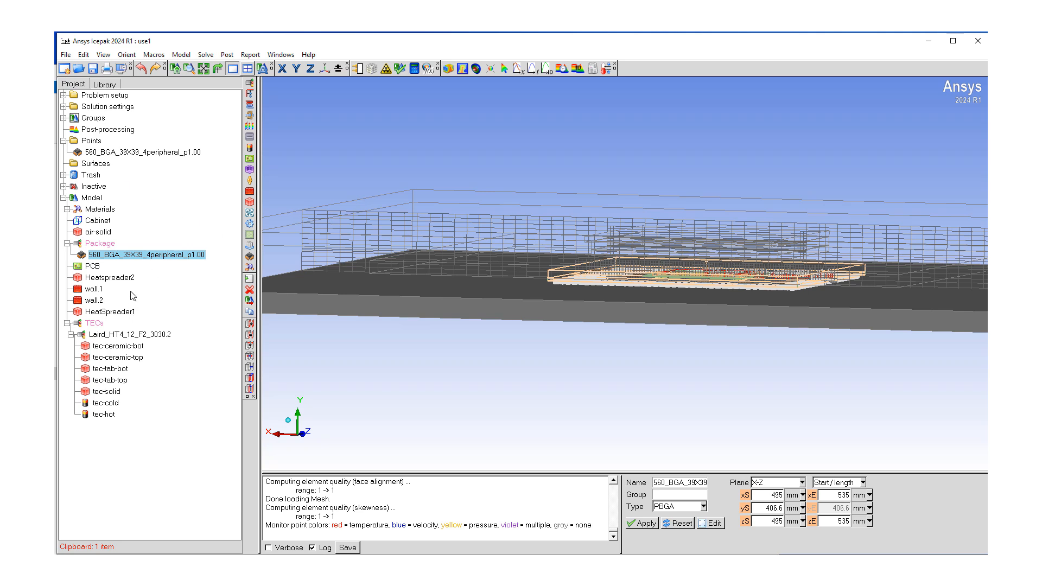
# Step: Add the tec-cold source of the TEC assembly as a monitor point
pyautogui.click(106, 404)
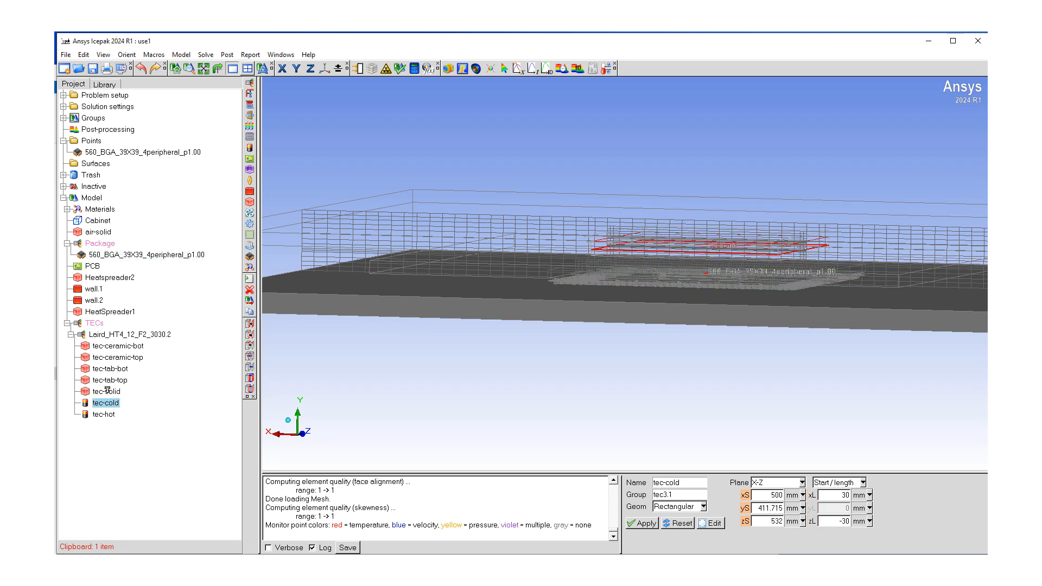
pyautogui.moveTo(100, 155); pyautogui.dragTo(93, 140)
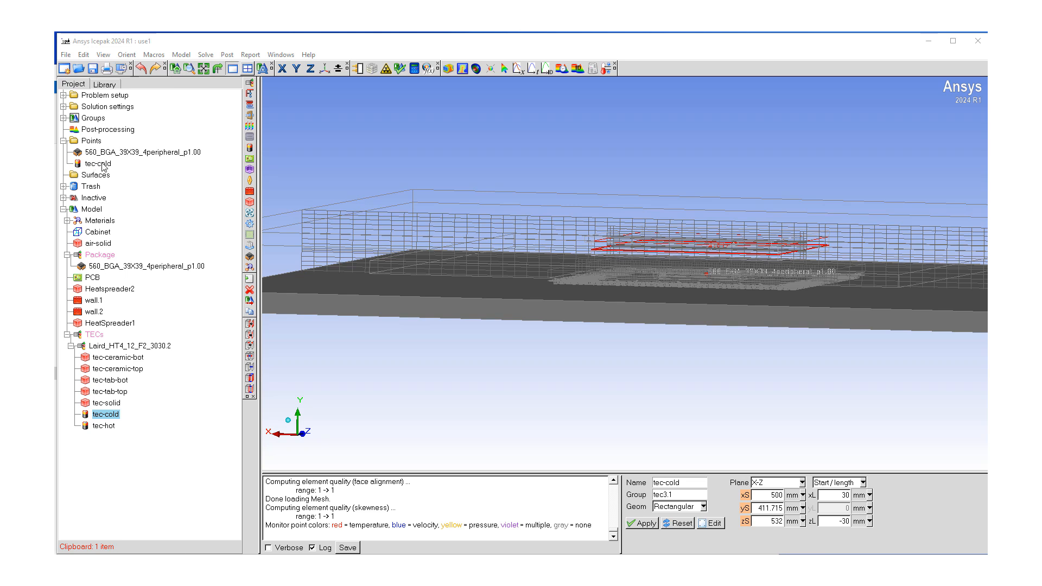
# Step: Review the general setup of the basic parameters, including solved variables, radiation and flow regime, and accept it
pyautogui.click(64, 95)
pyautogui.doubleClick(105, 109)
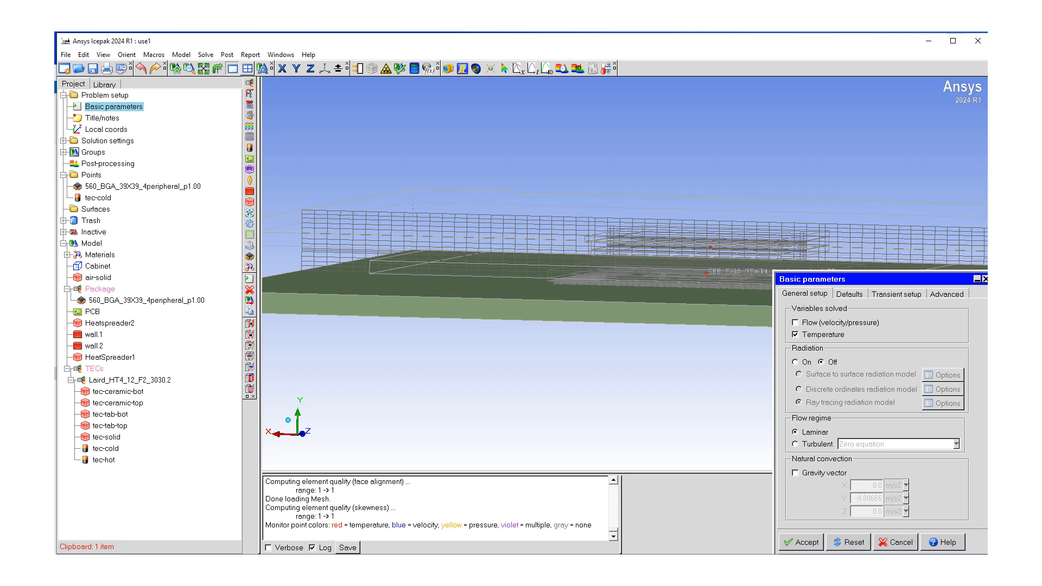
pyautogui.click(806, 543)
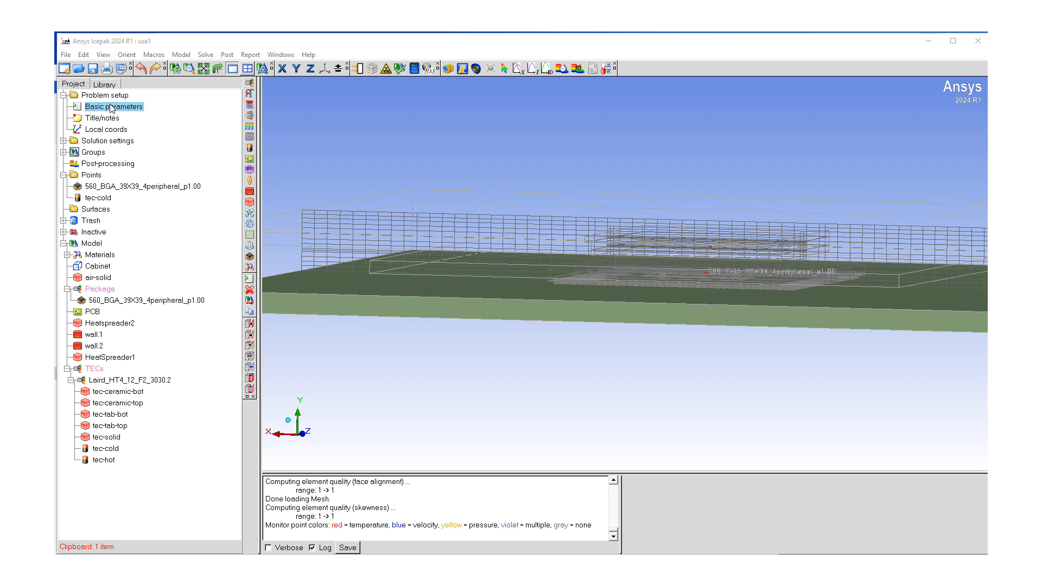
# Step: Save the project and check the message log for the save status
pyautogui.click(66, 56)
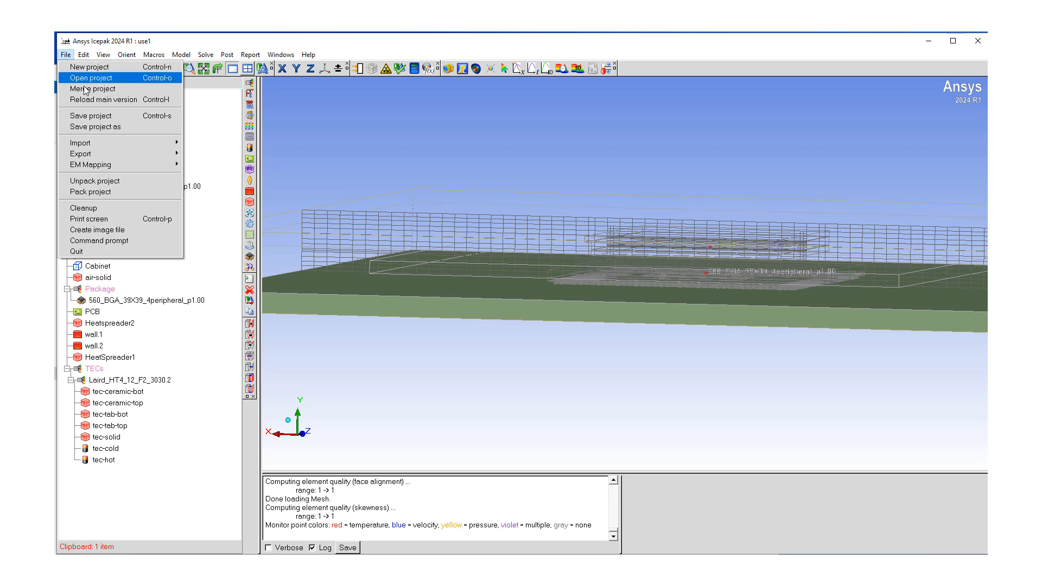
pyautogui.click(93, 116)
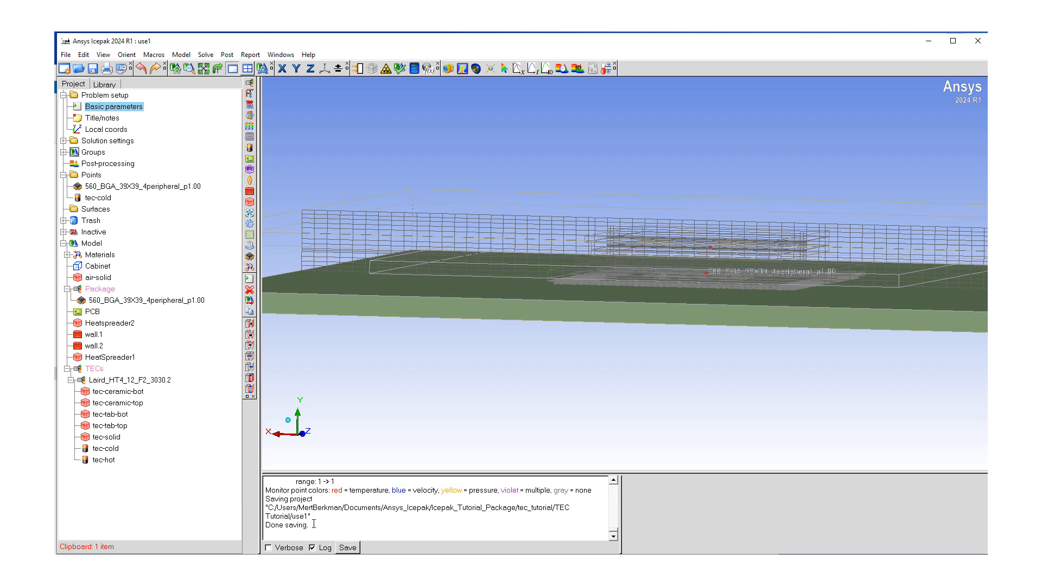
pyautogui.moveTo(312, 524); pyautogui.dragTo(267, 525)
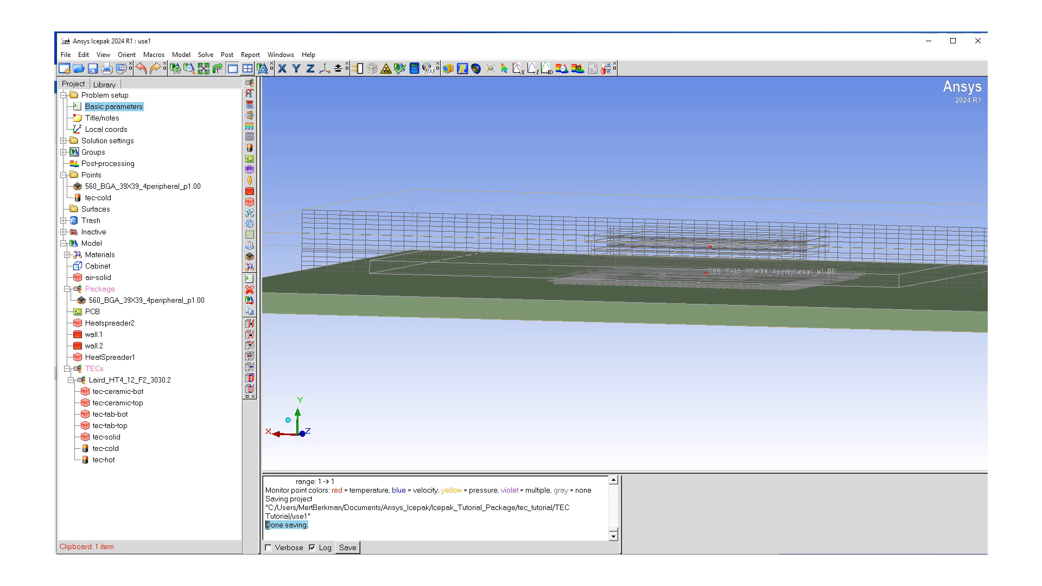
pyautogui.click(415, 477)
pyautogui.click(416, 72)
# Step: Start the Run TEC thermoelectric cooler macro and choose Use Laird properties for the material properties
pyautogui.click(153, 55)
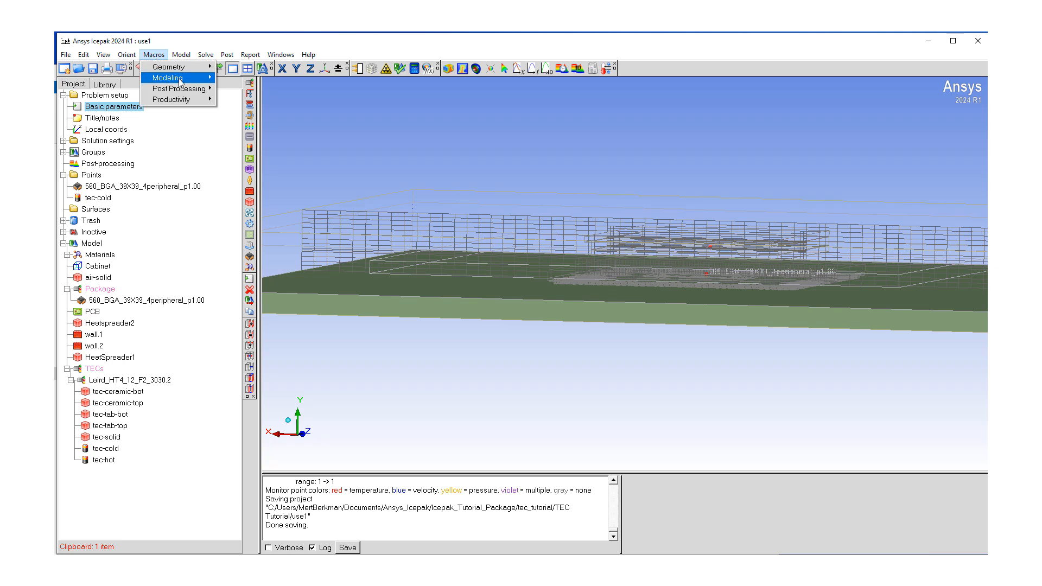
pyautogui.moveTo(180, 81)
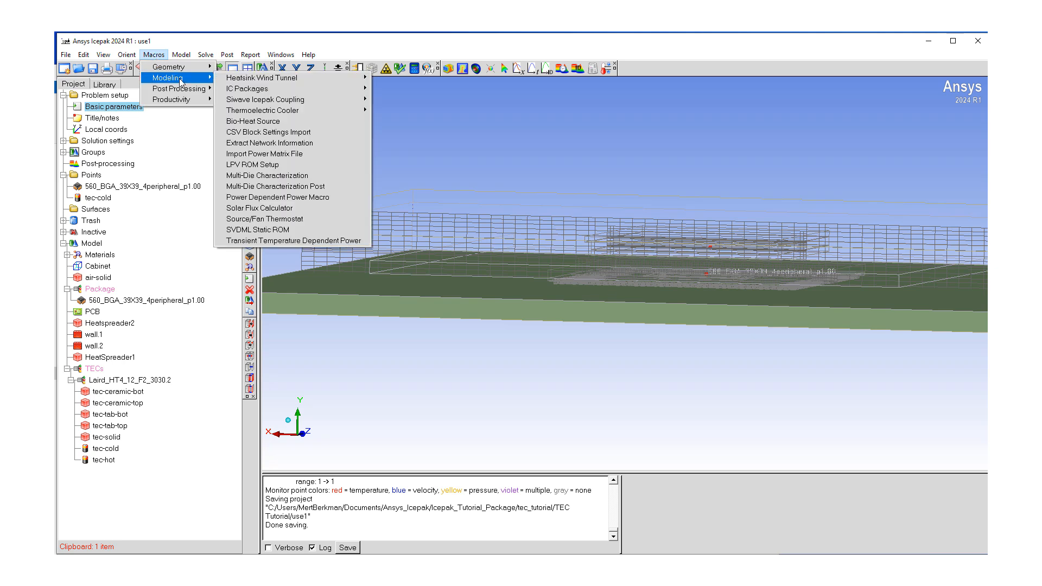
pyautogui.moveTo(247, 91)
pyautogui.moveTo(257, 114)
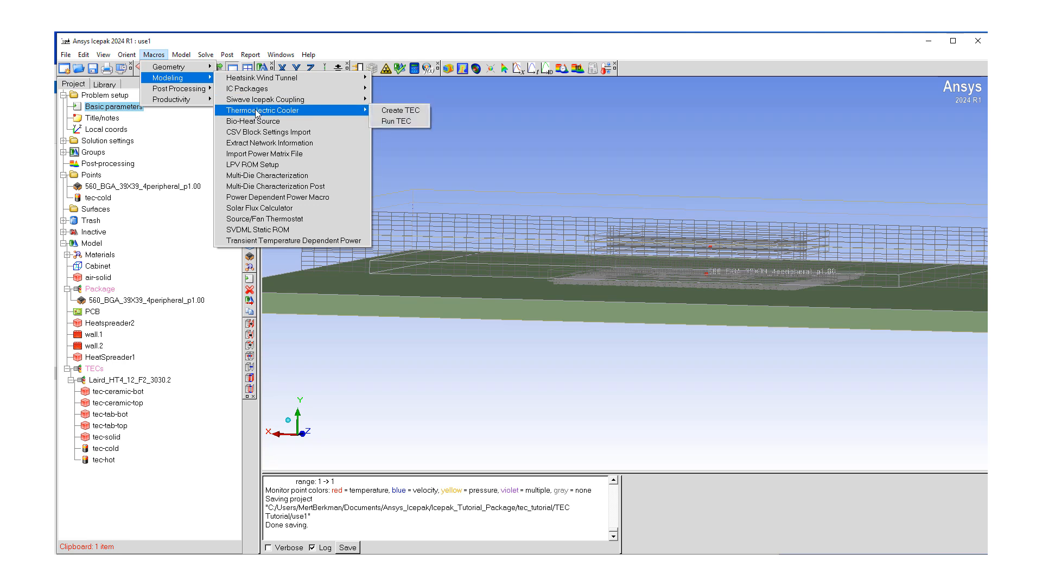
pyautogui.click(398, 122)
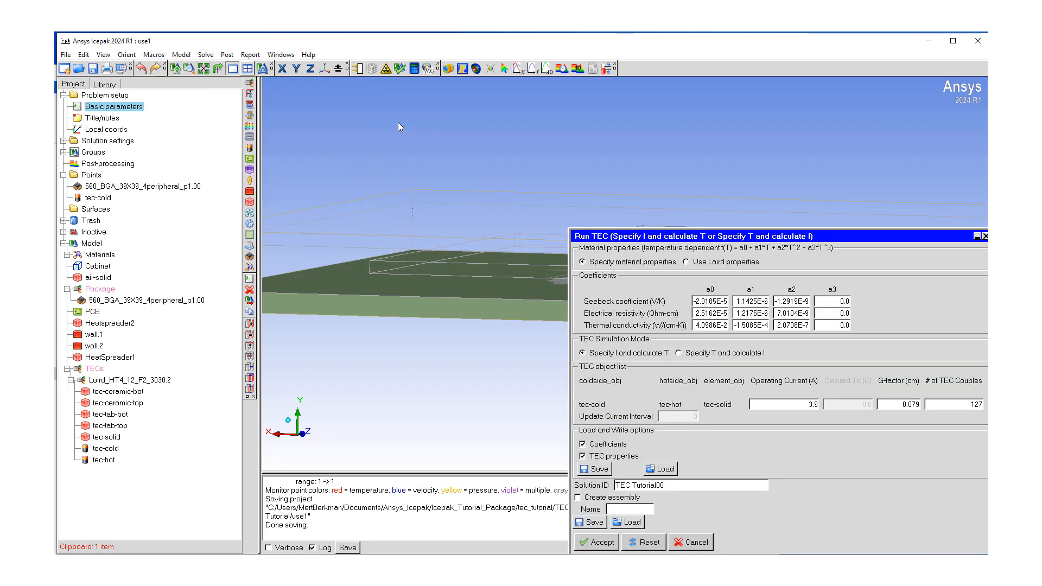
pyautogui.moveTo(634, 239); pyautogui.dragTo(345, 189)
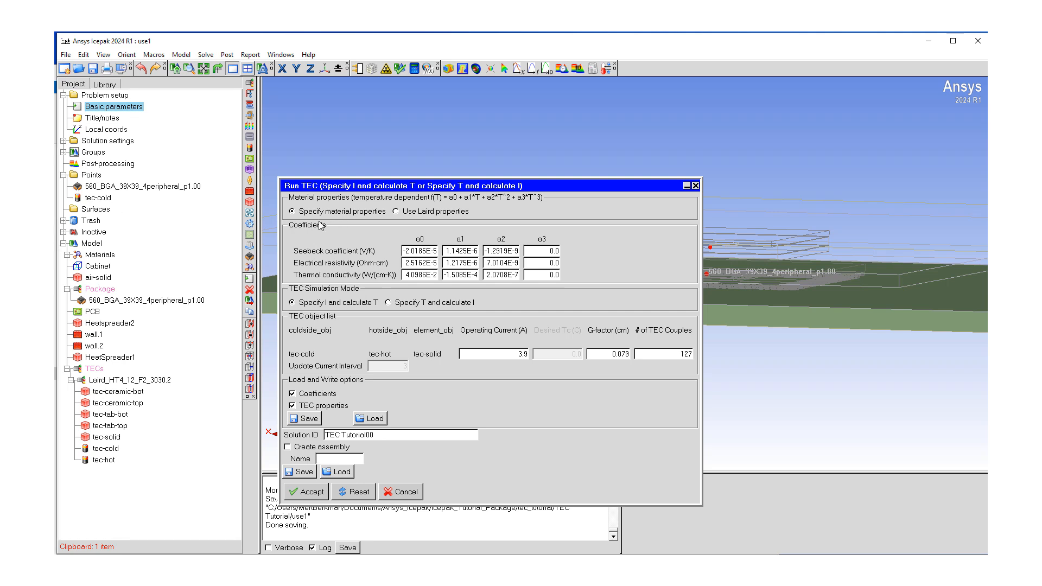
pyautogui.click(396, 212)
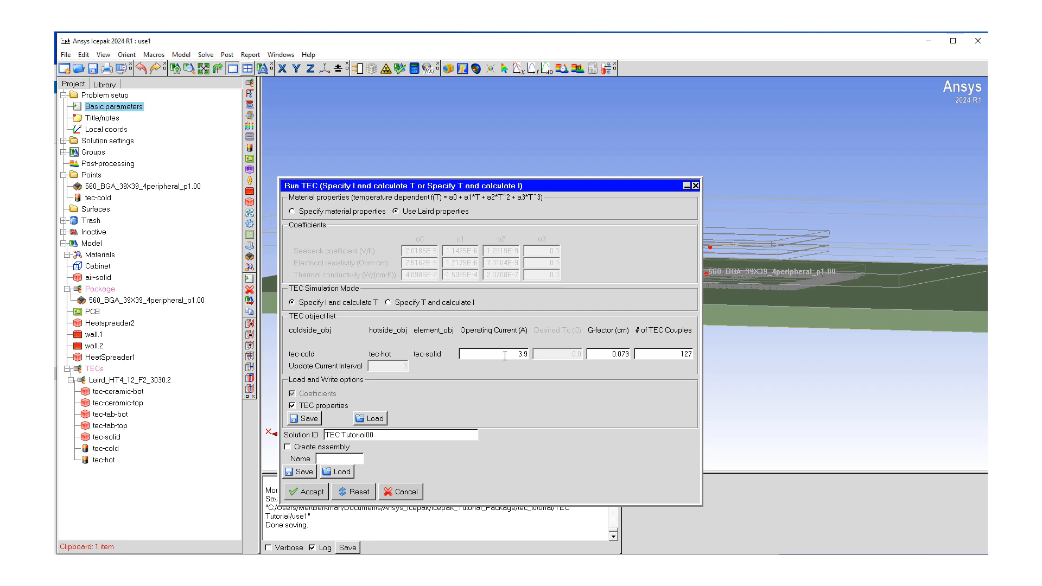
# Step: Set the operating current of the tec-cold/tec-hot pair to 1.5 A and run the TEC simulation
pyautogui.moveTo(511, 353); pyautogui.dragTo(530, 353)
pyautogui.write('1.5')
pyautogui.click(309, 492)
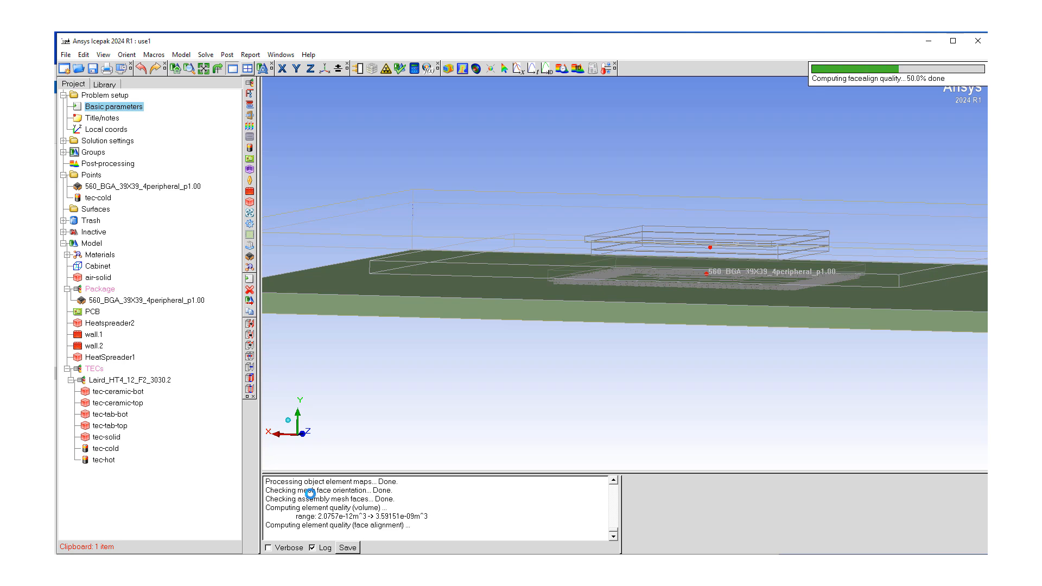
pyautogui.hotkey('ctrl', 's')
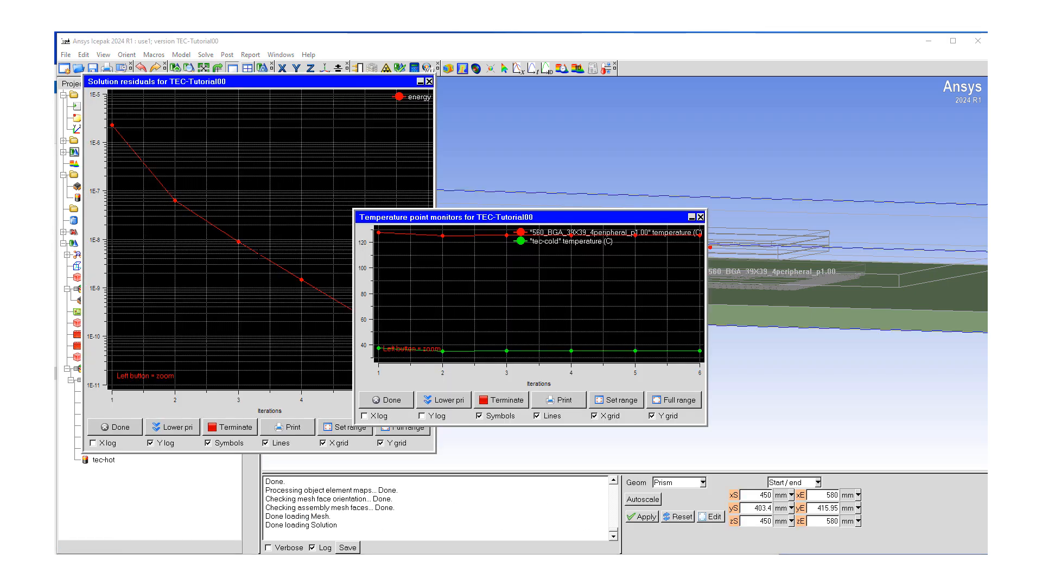
# Step: Review the solution residuals and the temperature point monitors side by side, and close the plots
pyautogui.moveTo(401, 218); pyautogui.dragTo(572, 252)
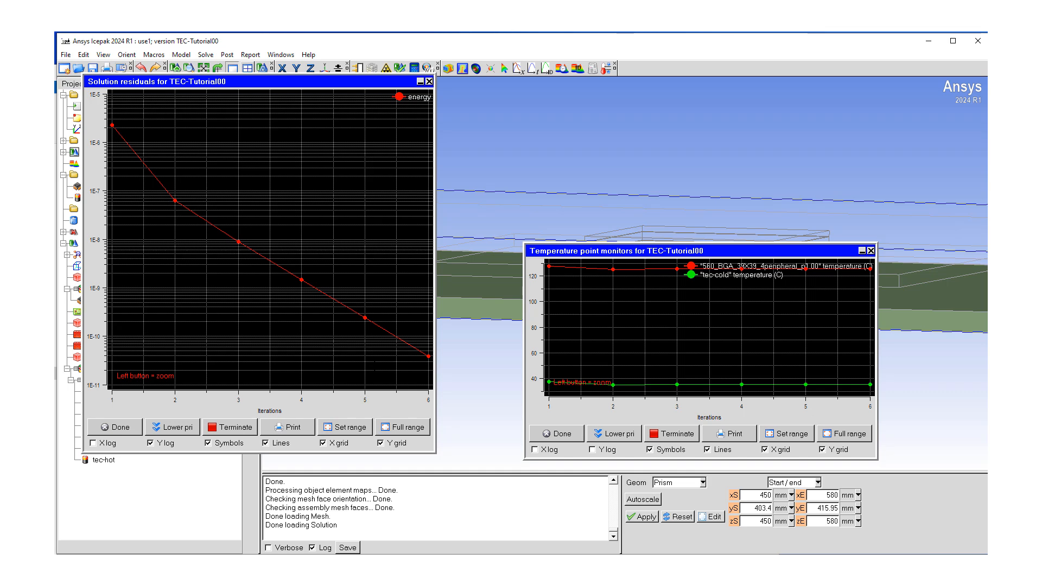
pyautogui.click(128, 432)
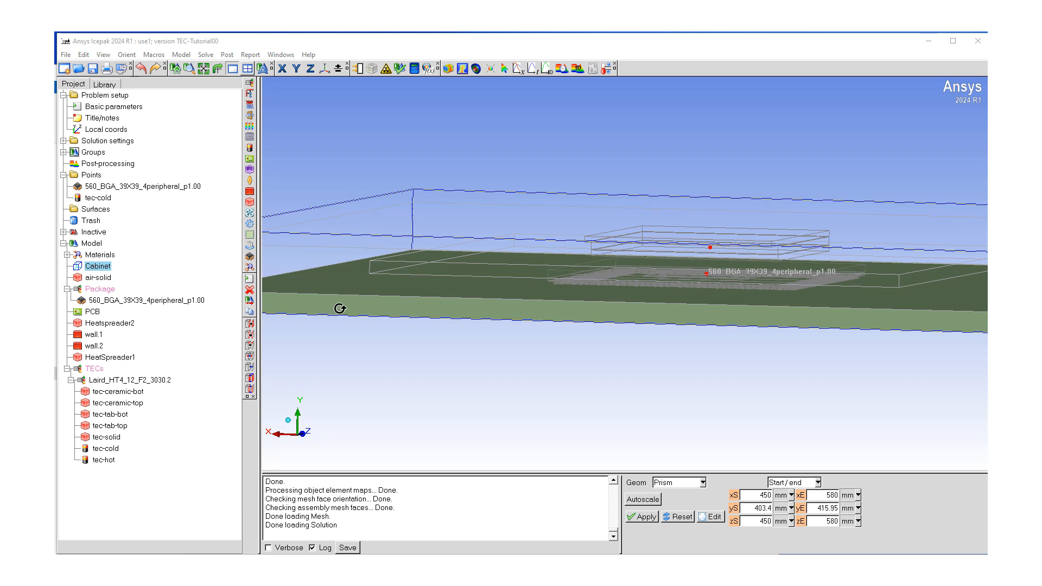
# Step: Create a Z plane cut through the center showing solid-fill temperature contours with color levels calculated for This object
pyautogui.click(462, 68)
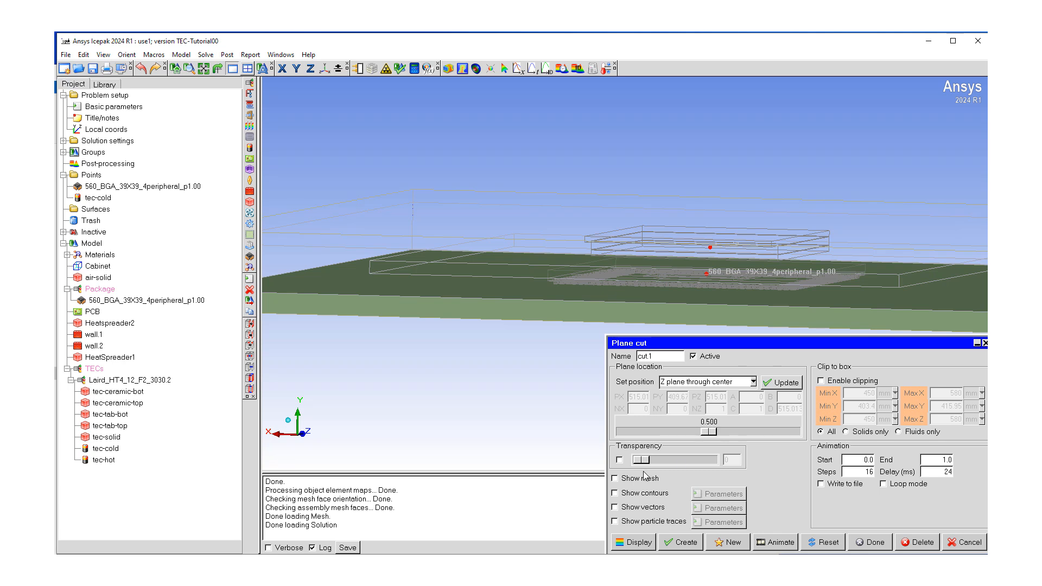
pyautogui.click(615, 494)
pyautogui.click(725, 494)
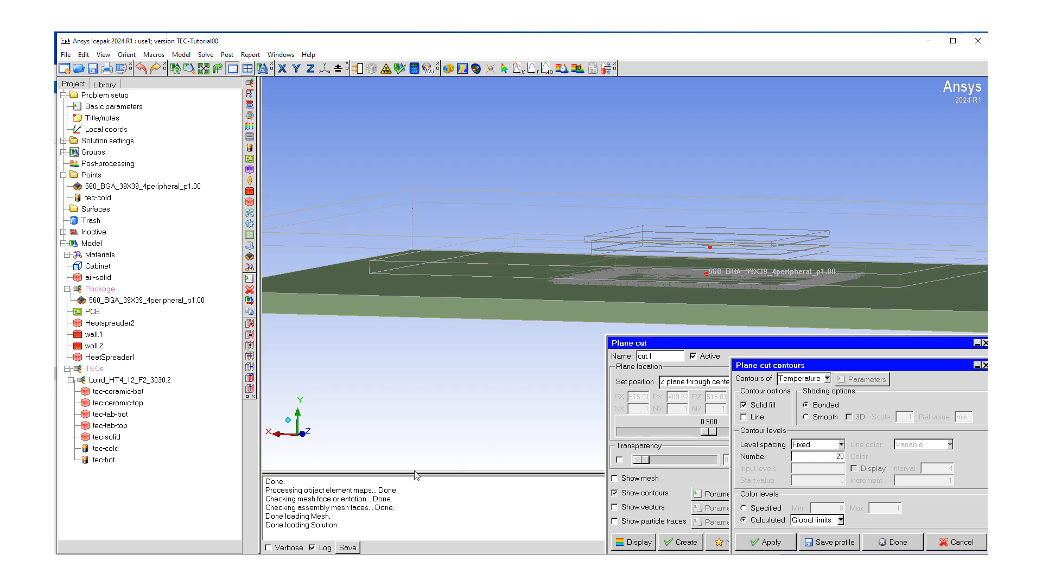
pyautogui.click(841, 520)
pyautogui.click(816, 539)
pyautogui.click(770, 542)
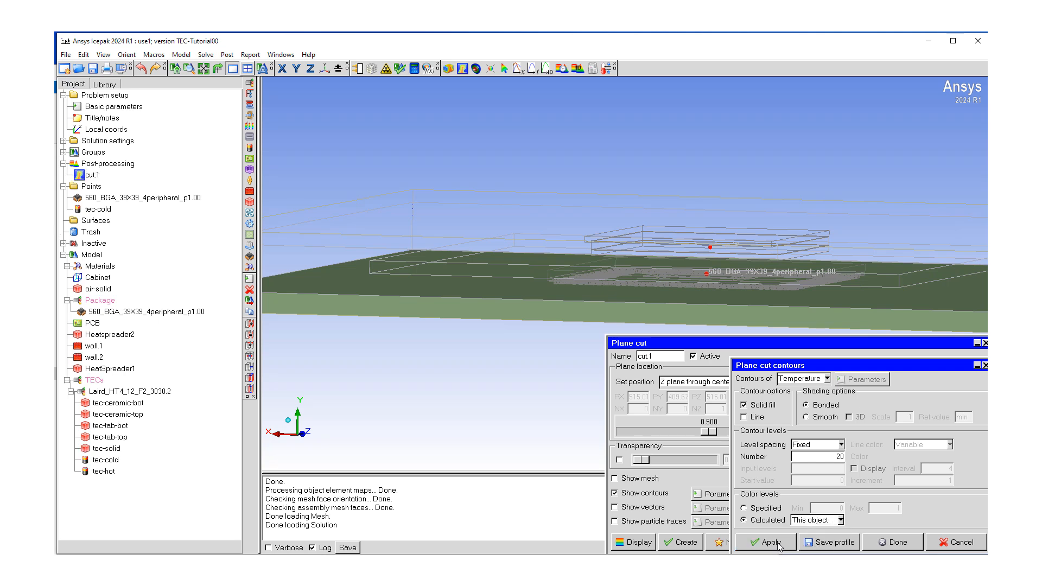
pyautogui.moveTo(470, 272); pyautogui.dragTo(543, 300)
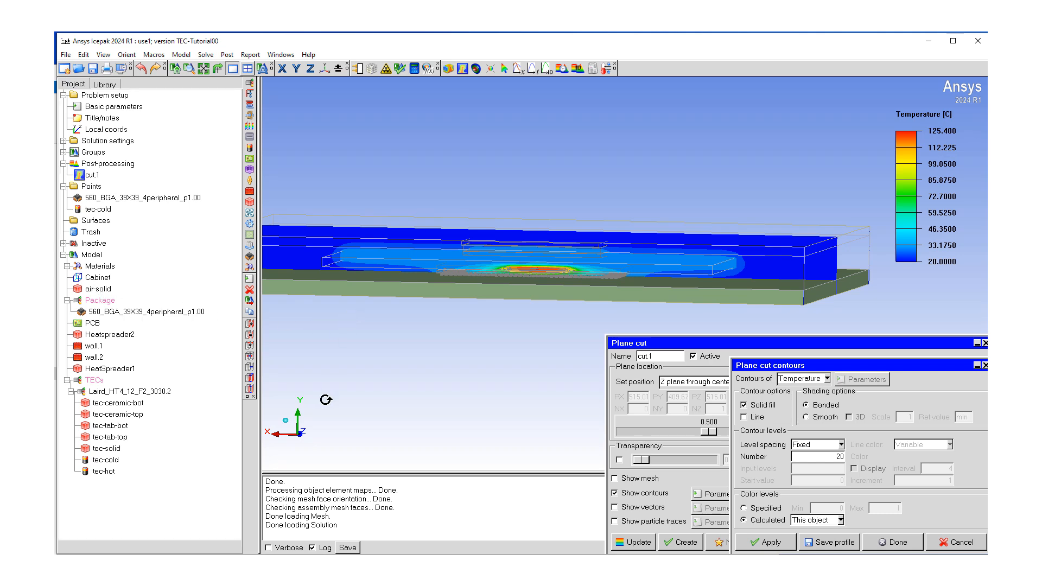
pyautogui.moveTo(333, 370); pyautogui.dragTo(332, 367)
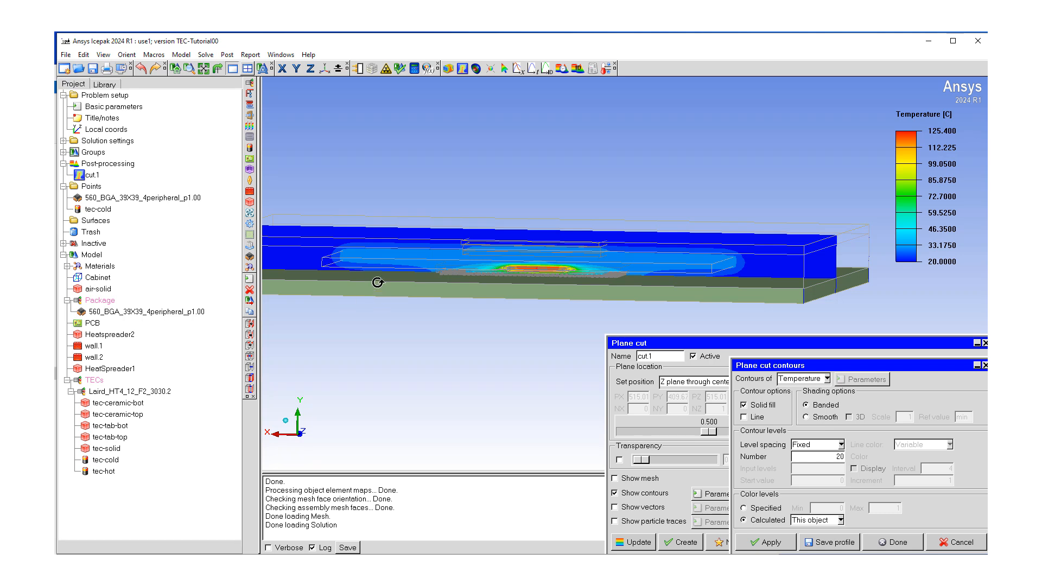
# Step: Hide the Package assembly in the model view
pyautogui.click(100, 302)
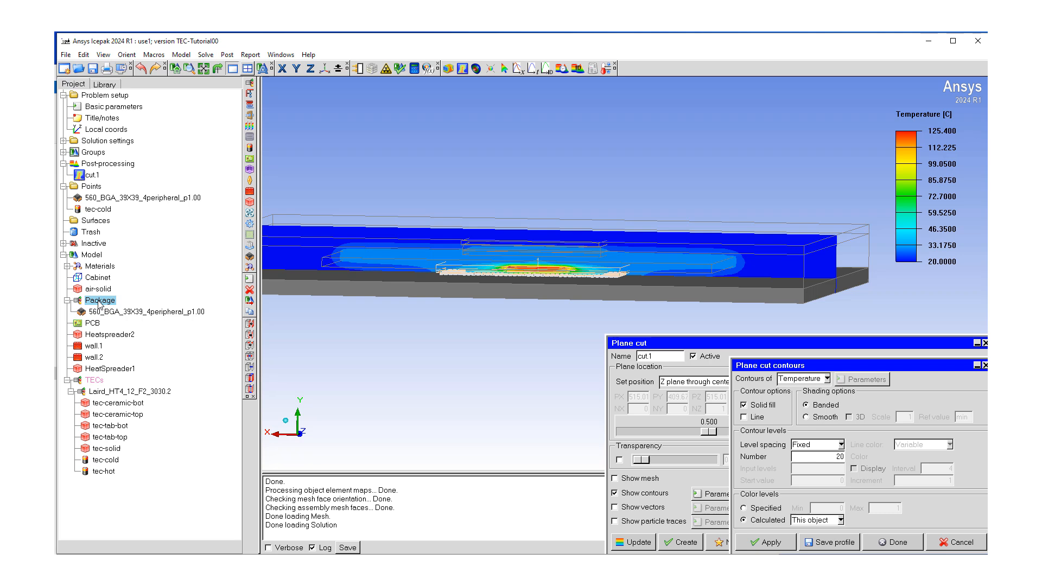
pyautogui.click(104, 472)
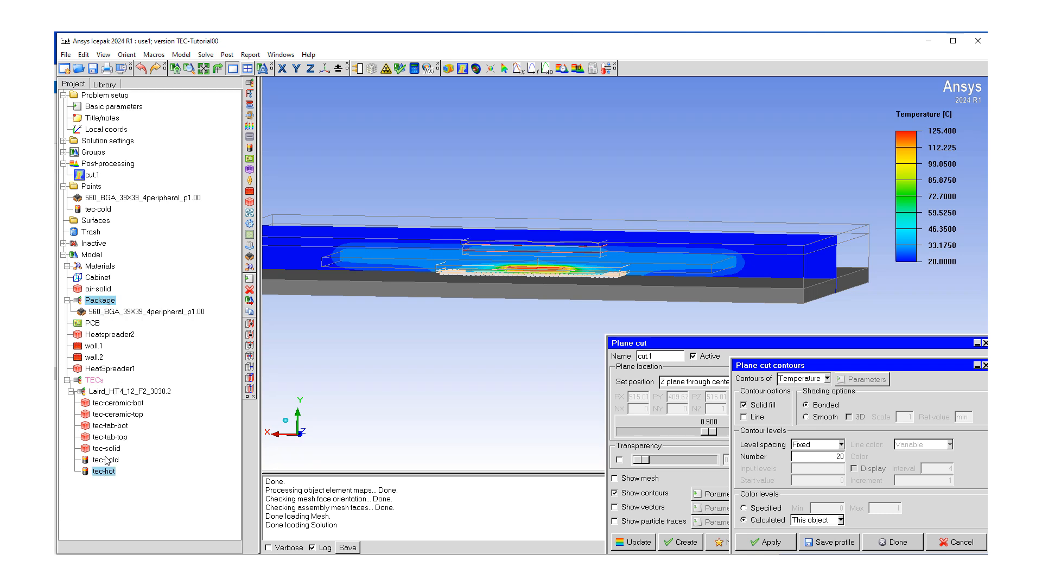
pyautogui.keyDown('ctrl'); pyautogui.click(99, 299); pyautogui.keyUp('ctrl')
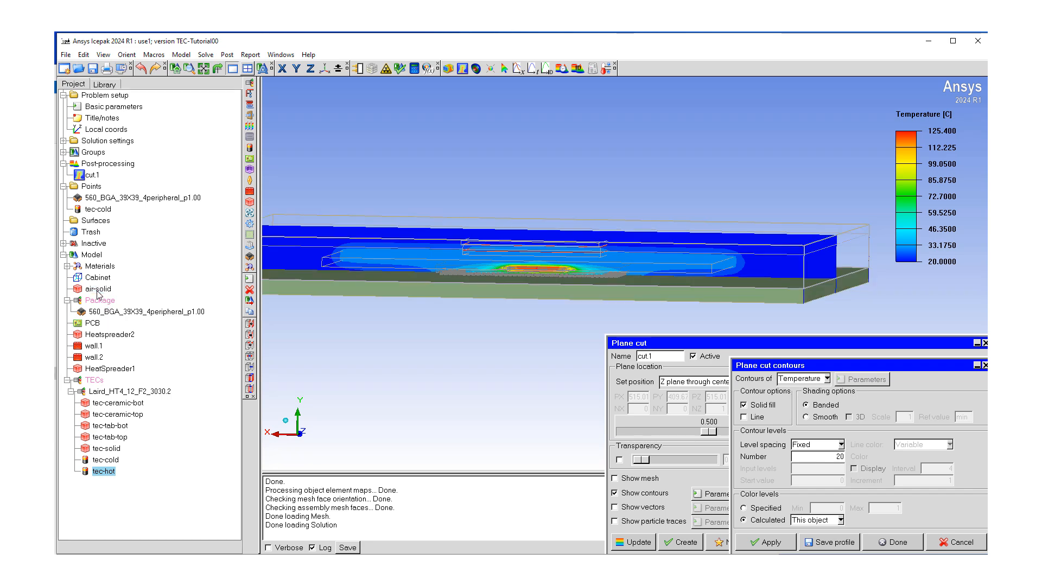
pyautogui.click(102, 300)
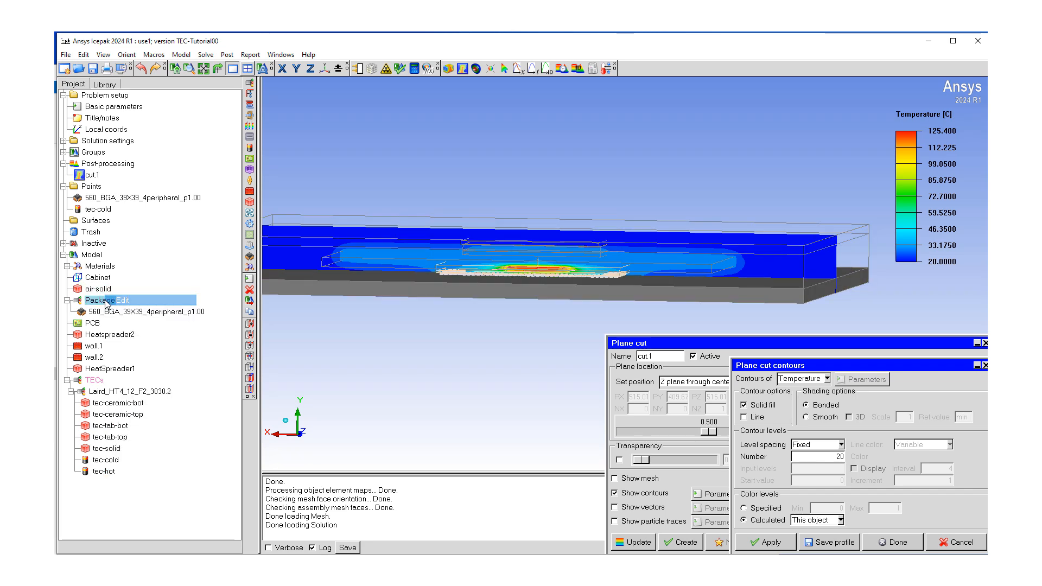
pyautogui.doubleClick(107, 302)
pyautogui.click(631, 514)
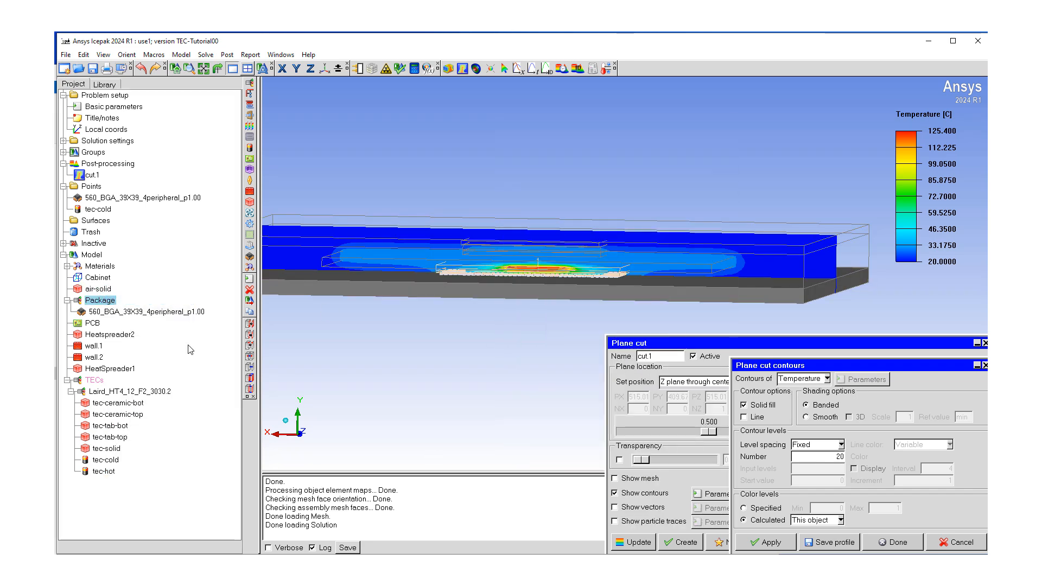
pyautogui.rightClick(101, 299)
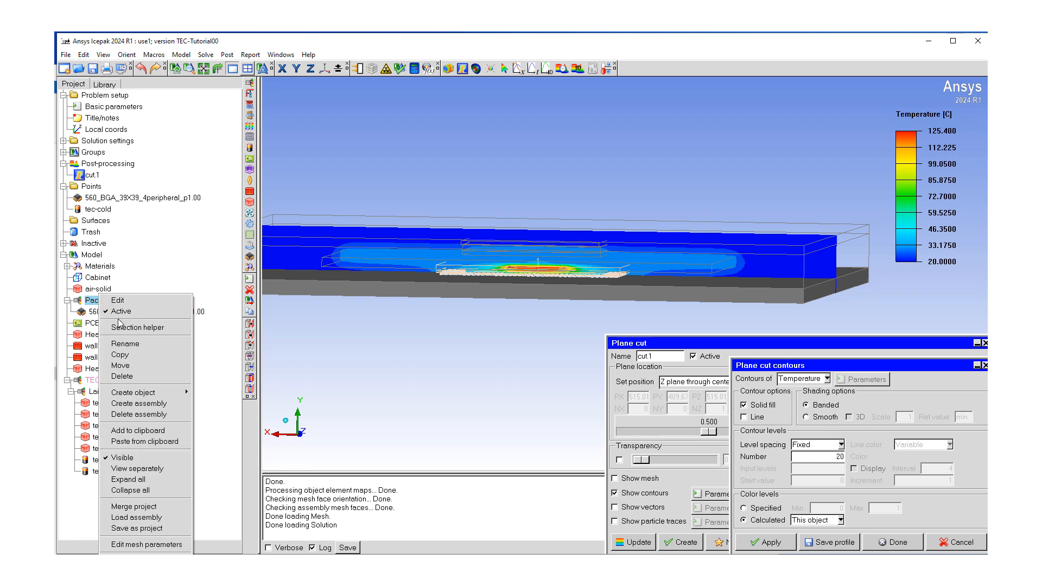
pyautogui.click(150, 459)
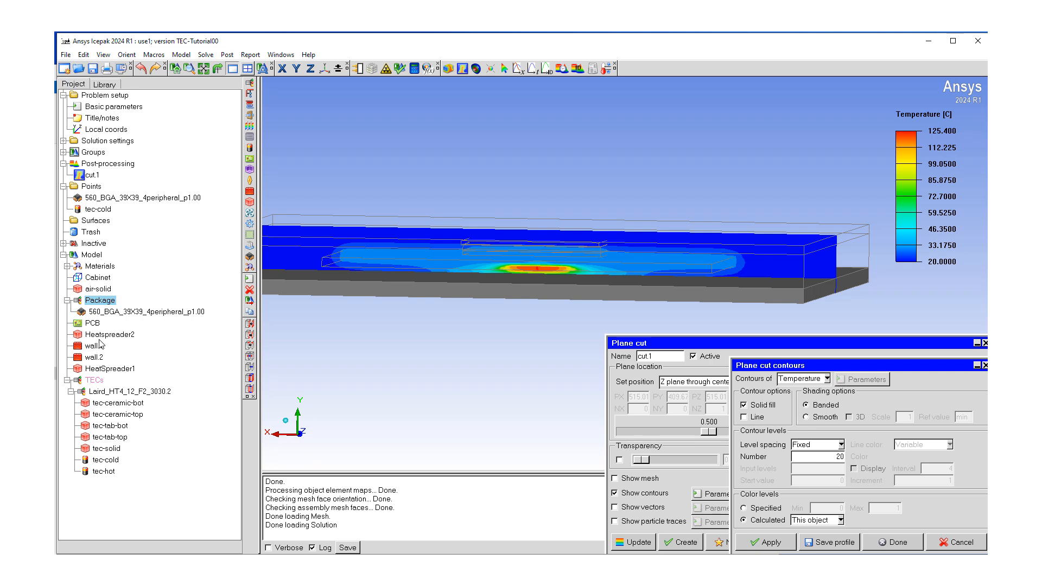
# Step: Hide Heatspreader2, wall.1, wall.2 and HeatSpreader1 together
pyautogui.click(102, 336)
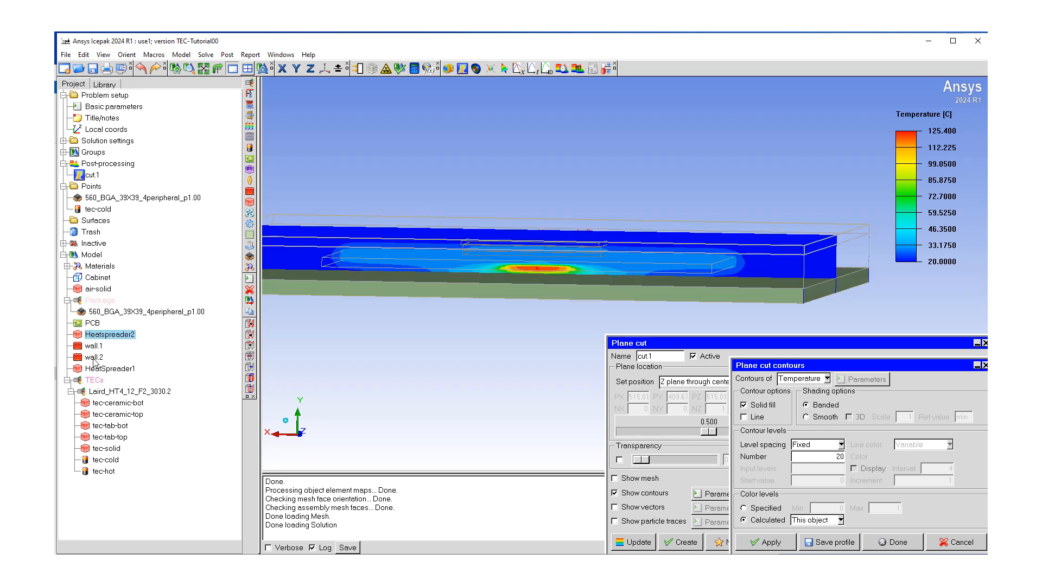
pyautogui.keyDown('ctrl'); pyautogui.click(91, 347); pyautogui.keyUp('ctrl')
pyautogui.keyDown('ctrl'); pyautogui.click(95, 357); pyautogui.keyUp('ctrl')
pyautogui.keyDown('ctrl'); pyautogui.click(102, 370); pyautogui.keyUp('ctrl')
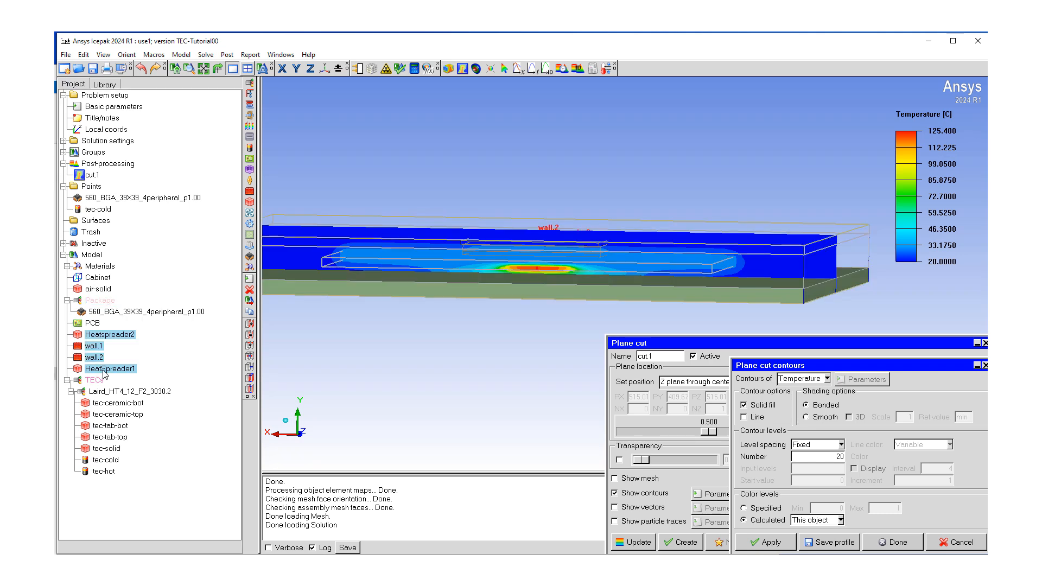
pyautogui.rightClick(105, 373)
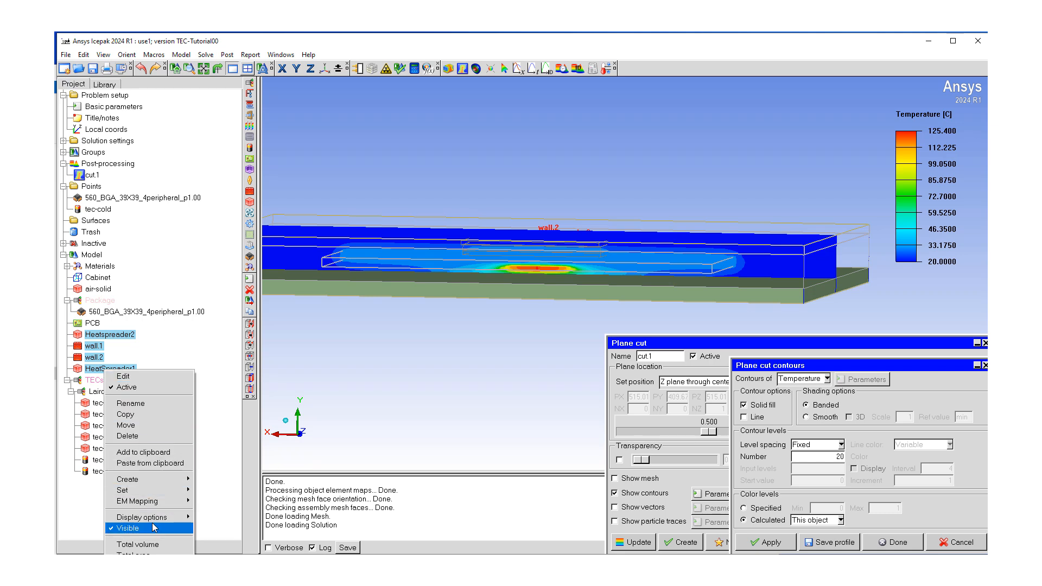
pyautogui.click(153, 528)
# Step: Hide the TECs assembly and its Laird_HT4_12_F2_3030.2 subassembly in the model view
pyautogui.click(95, 381)
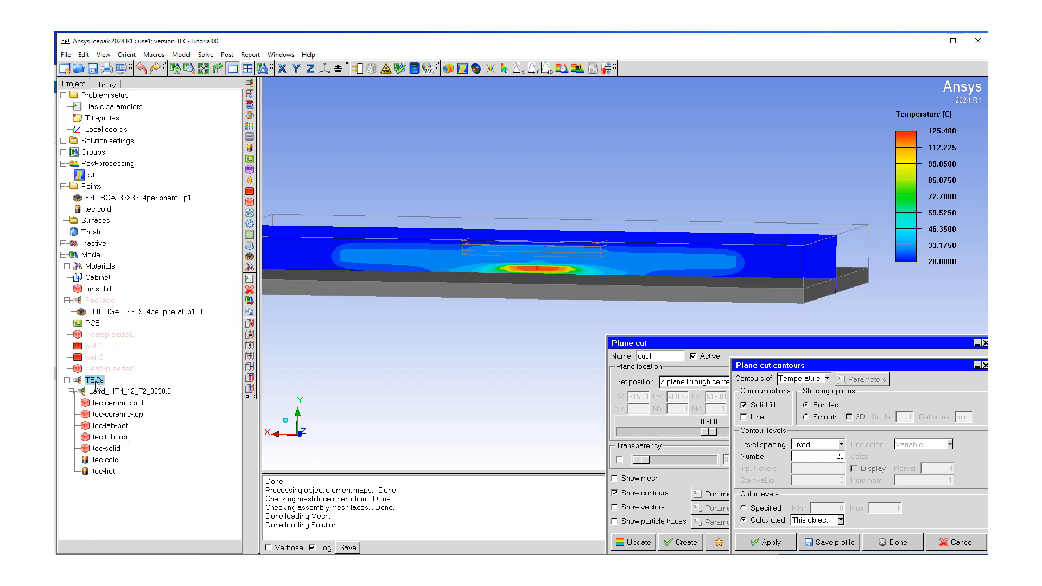
pyautogui.rightClick(97, 380)
pyautogui.click(120, 273)
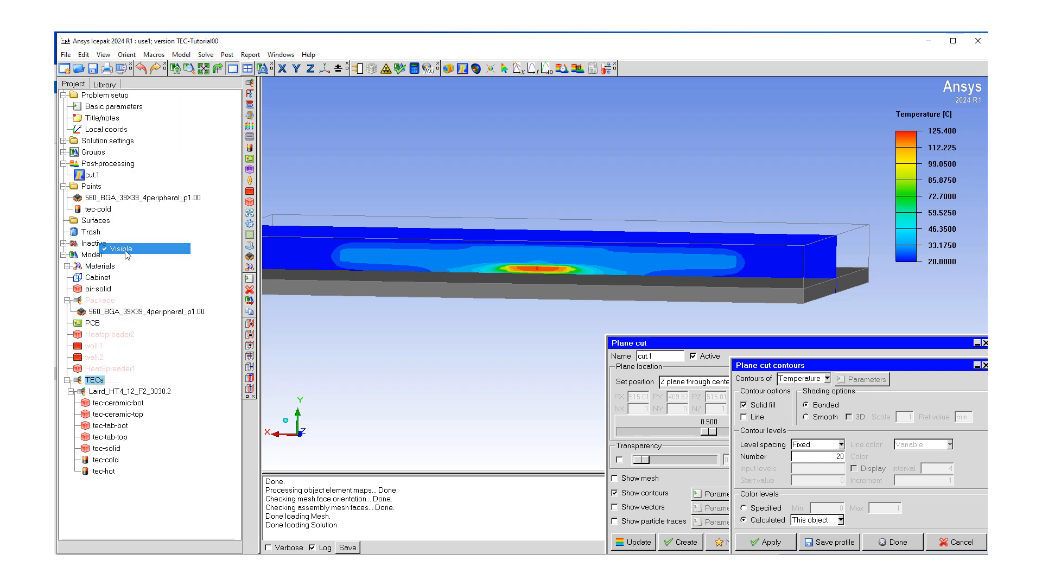
pyautogui.rightClick(103, 395)
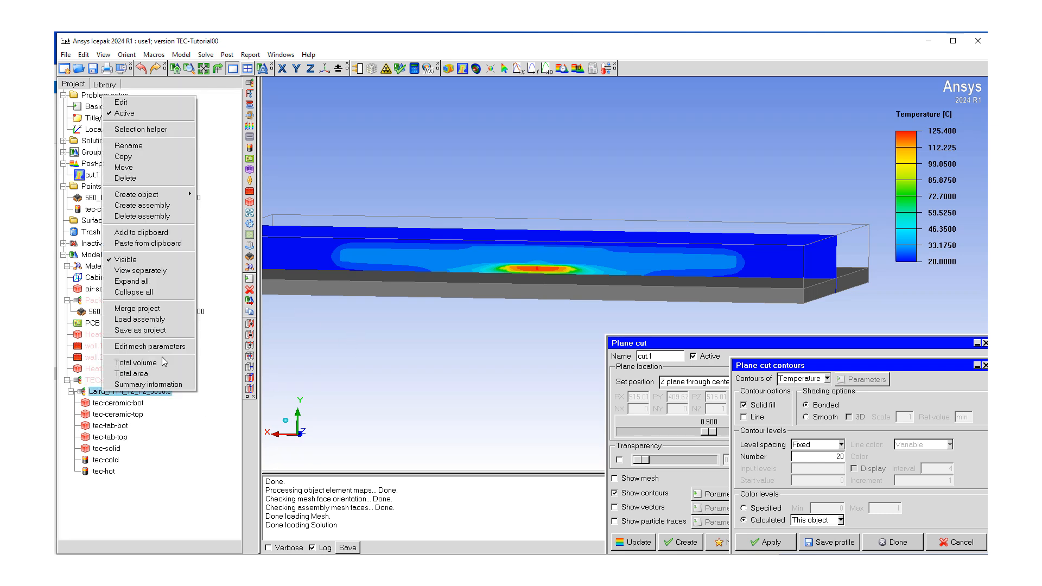
pyautogui.click(136, 261)
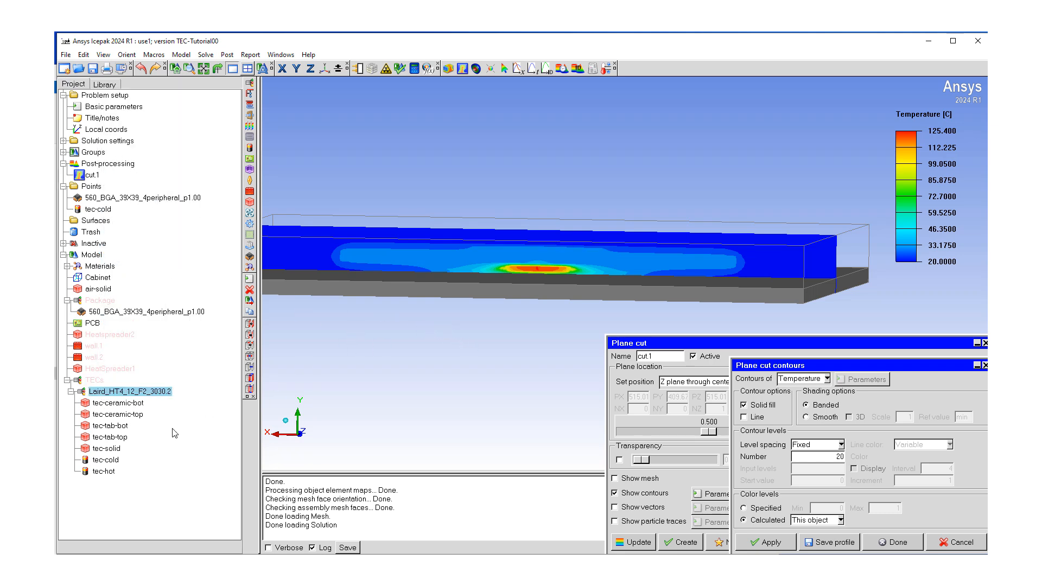
pyautogui.moveTo(442, 350); pyautogui.dragTo(510, 305)
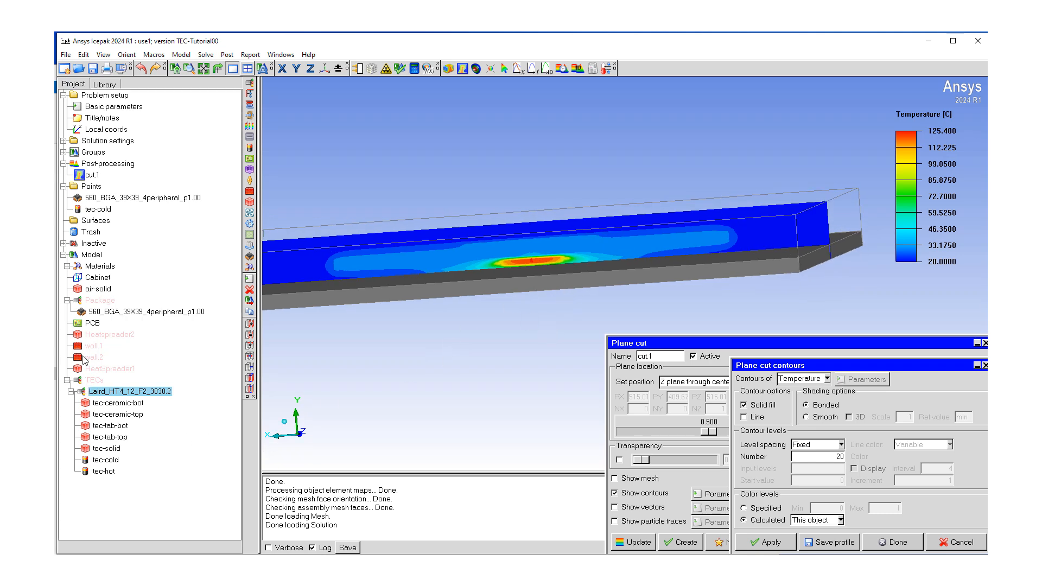
# Step: Hide the air-solid block and close the contour and plane cut settings, keeping the cut
pyautogui.click(92, 291)
pyautogui.rightClick(91, 291)
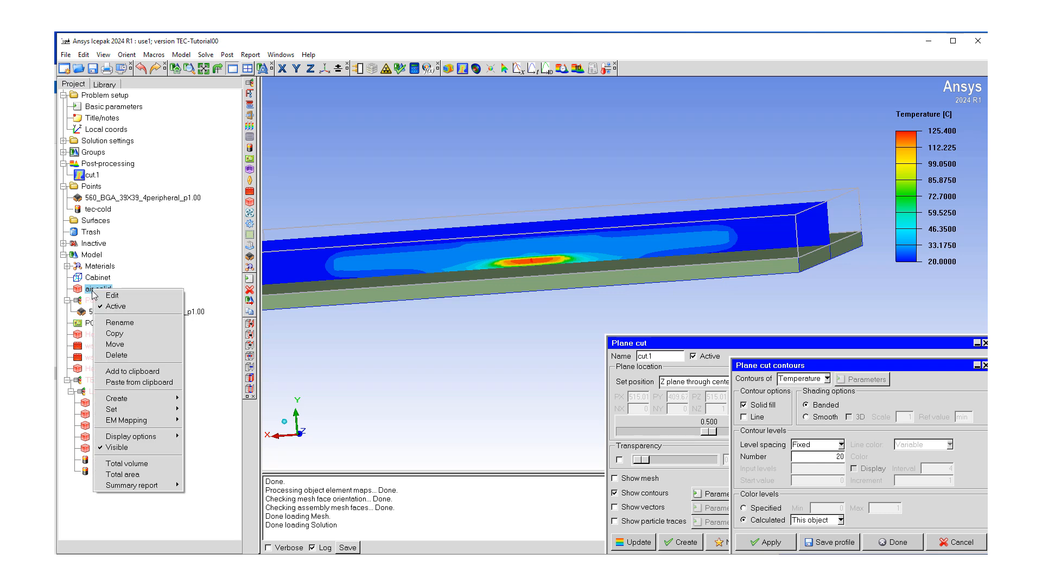
pyautogui.click(181, 446)
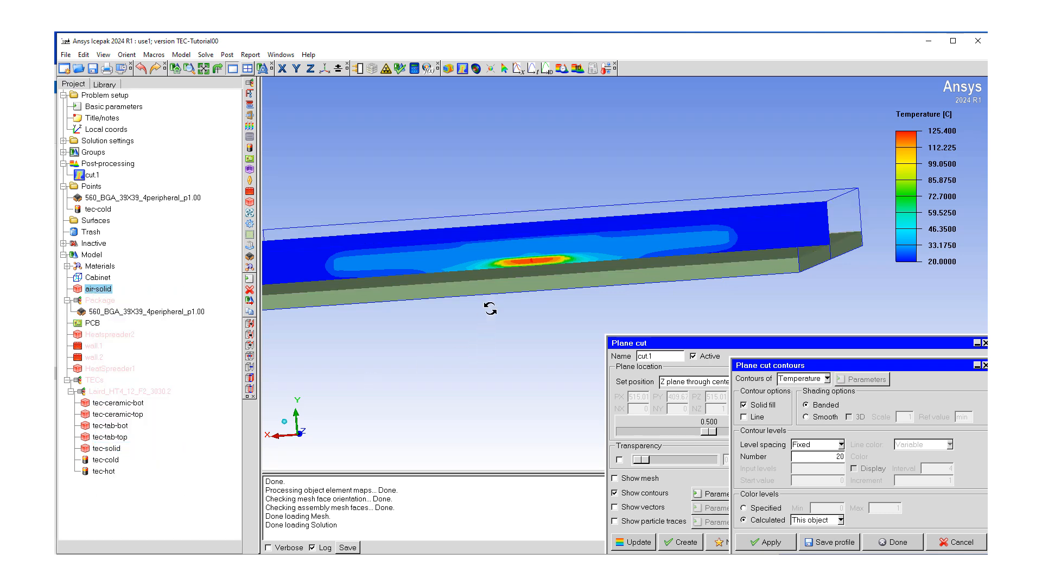
pyautogui.moveTo(551, 305); pyautogui.dragTo(597, 336)
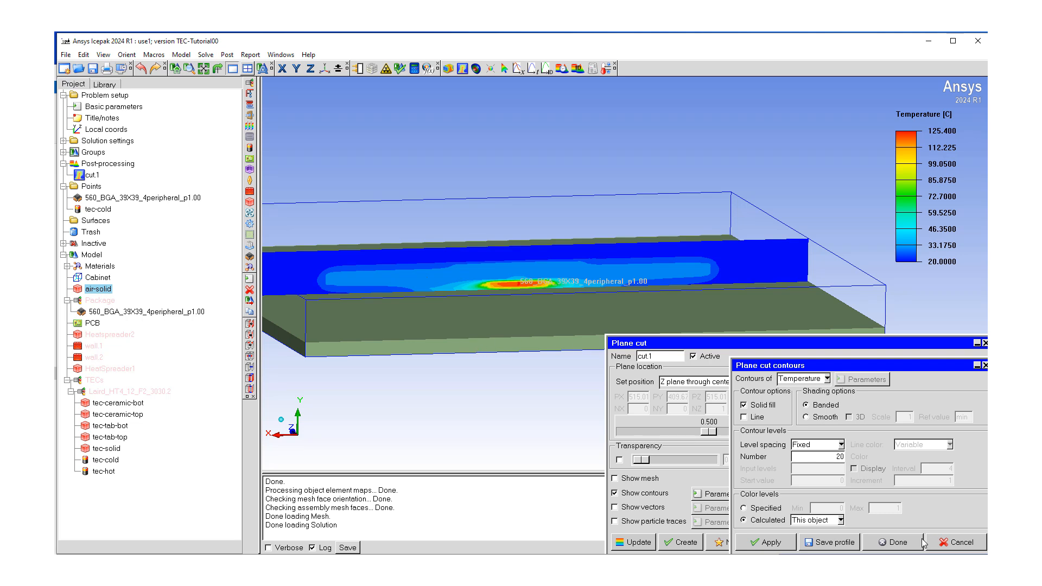
pyautogui.click(895, 543)
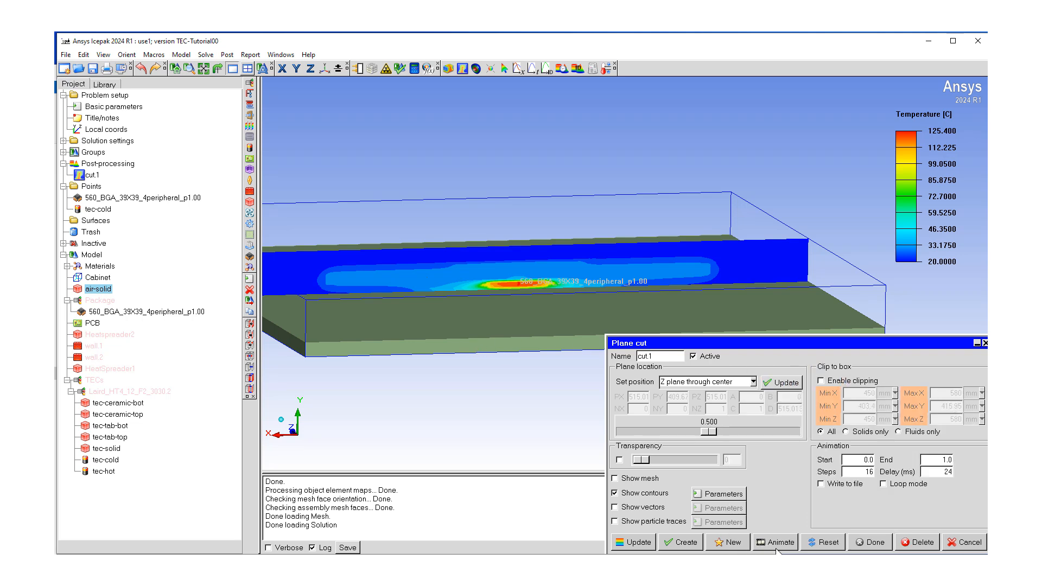
pyautogui.click(867, 543)
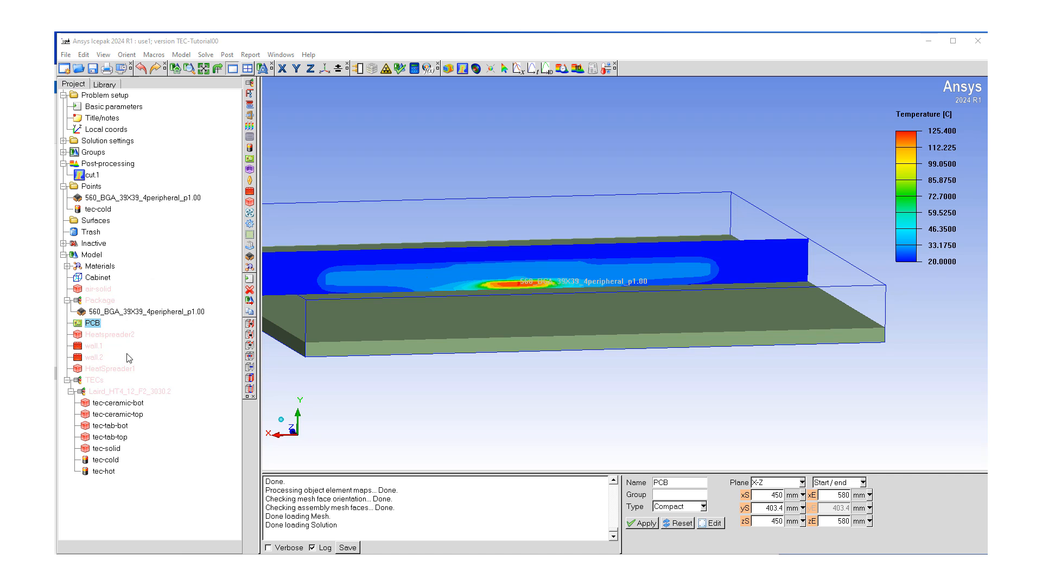
# Step: Hide the PCB and examine the temperature contours around the package and heat spreaders on the plane cut
pyautogui.rightClick(93, 322)
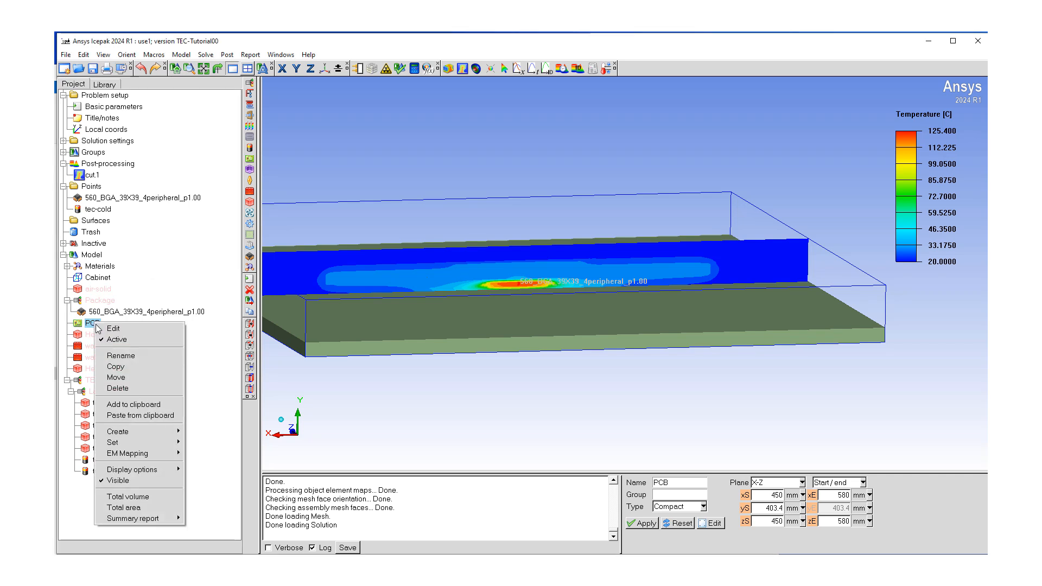
pyautogui.click(144, 481)
pyautogui.moveTo(467, 305); pyautogui.dragTo(440, 277)
pyautogui.scroll(5, 440, 277)
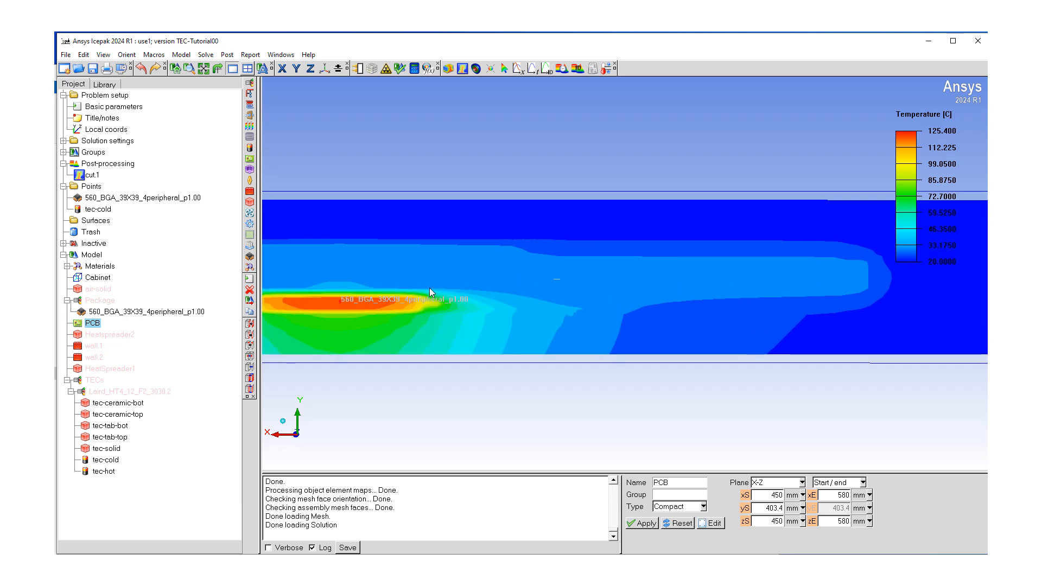
pyautogui.moveTo(430, 292); pyautogui.dragTo(695, 322, button='middle')
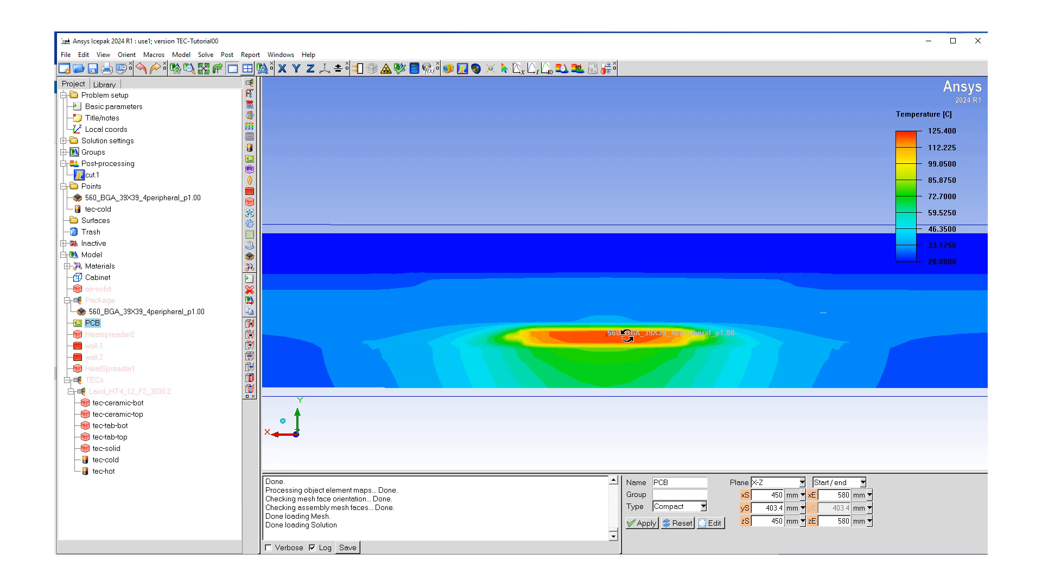
pyautogui.scroll(-5, 467, 309)
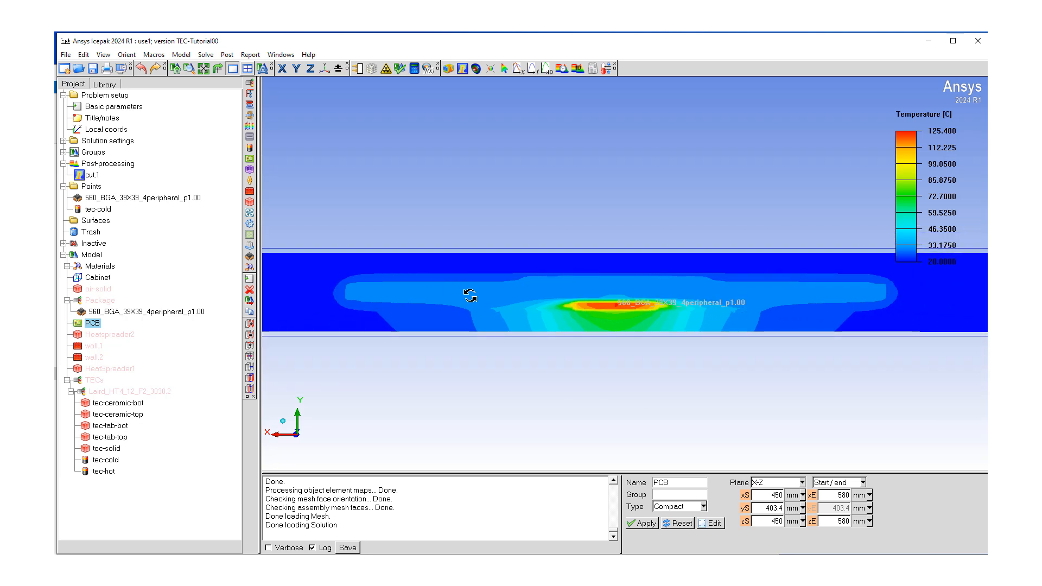
pyautogui.scroll(-1, 470, 295)
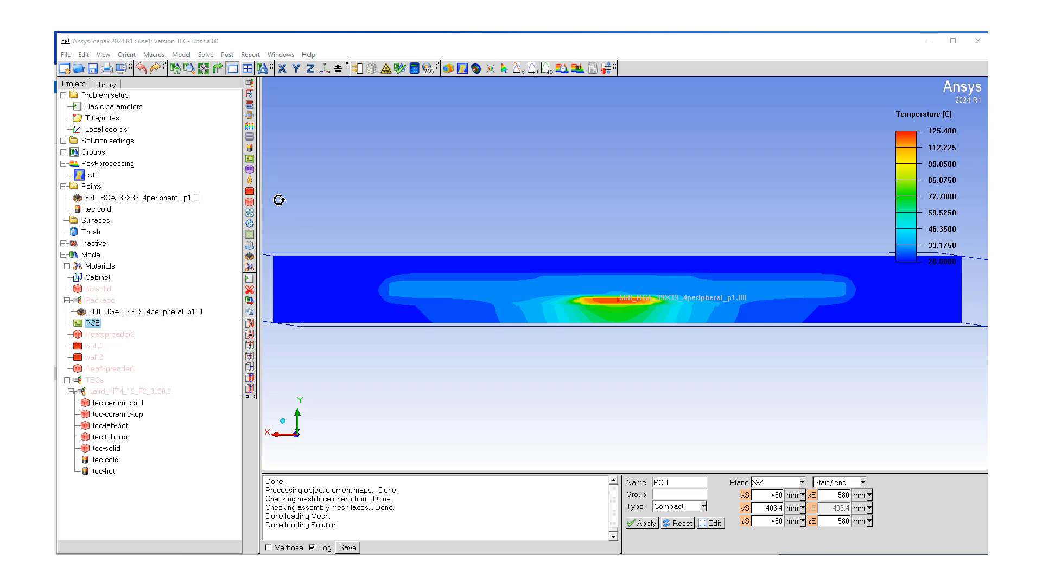
# Step: Start a summary report definition for the solution with facet values reported
pyautogui.click(250, 55)
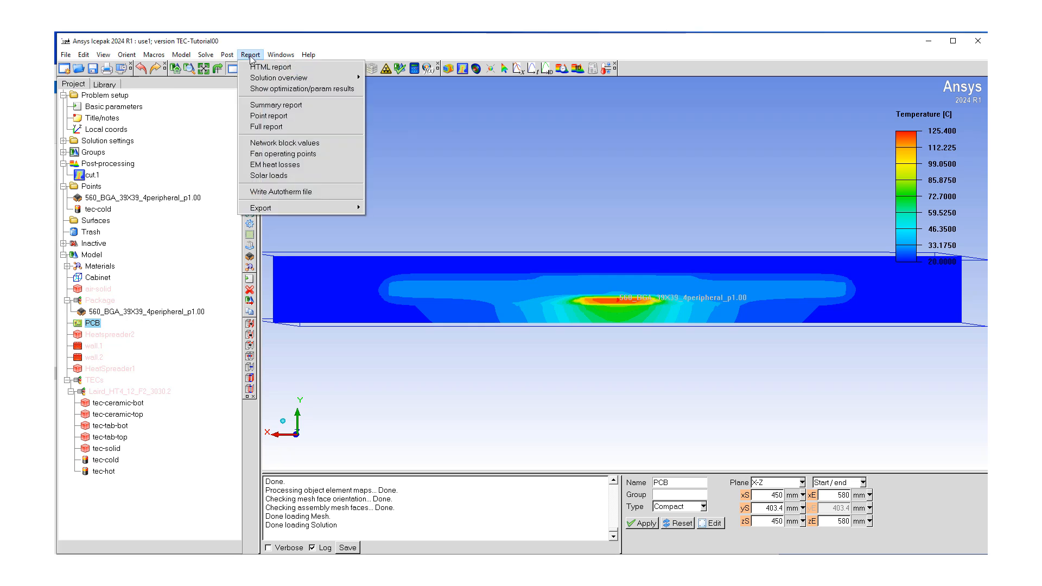
pyautogui.click(274, 107)
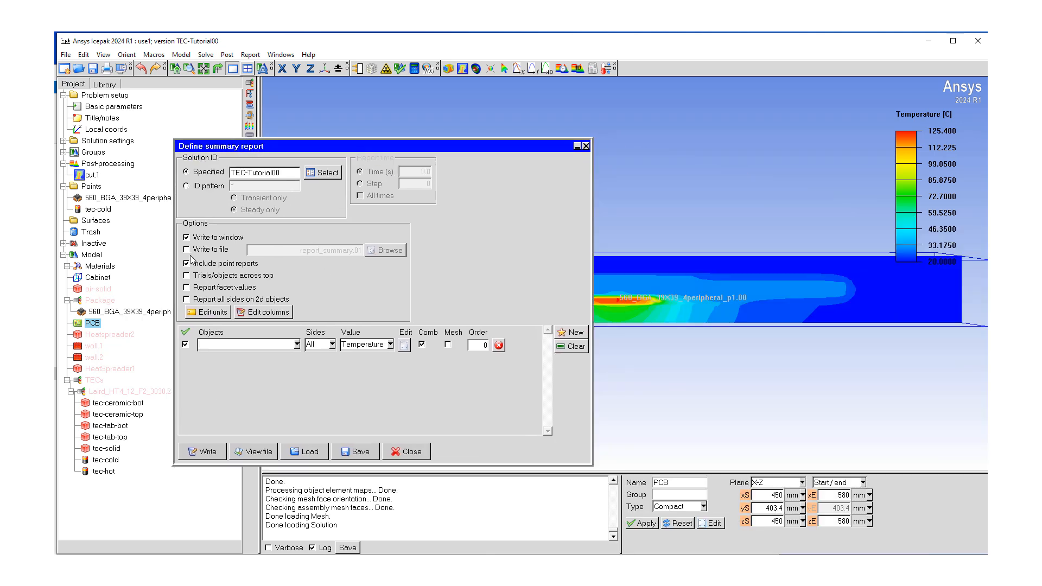
pyautogui.click(187, 288)
# Step: Assign tec-ceramic-bot, tec-ceramic-top, tec-cold and tec-hot together to the first temperature row of the summary report
pyautogui.click(297, 345)
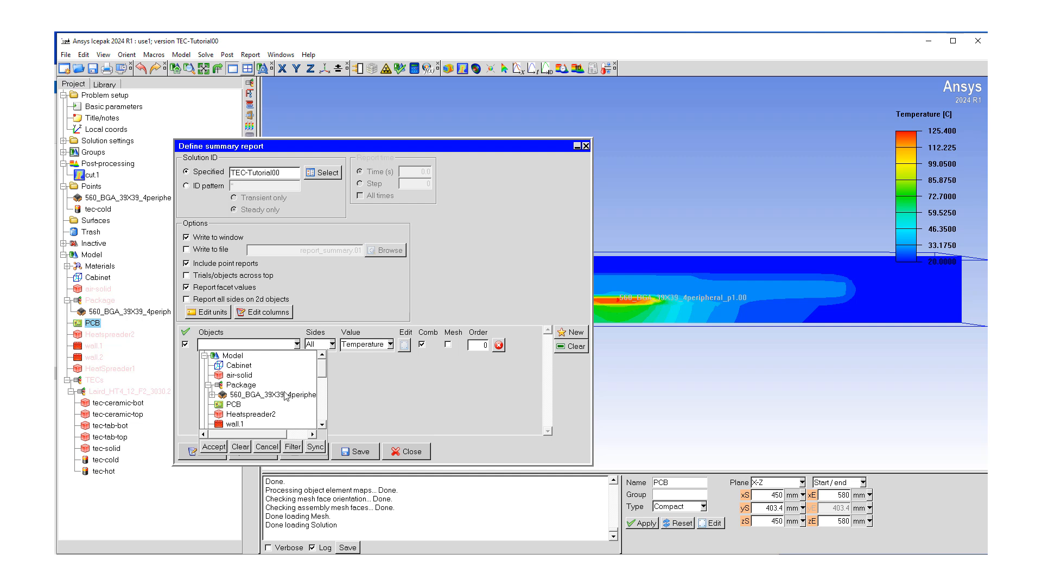
pyautogui.scroll(-3, 286, 395)
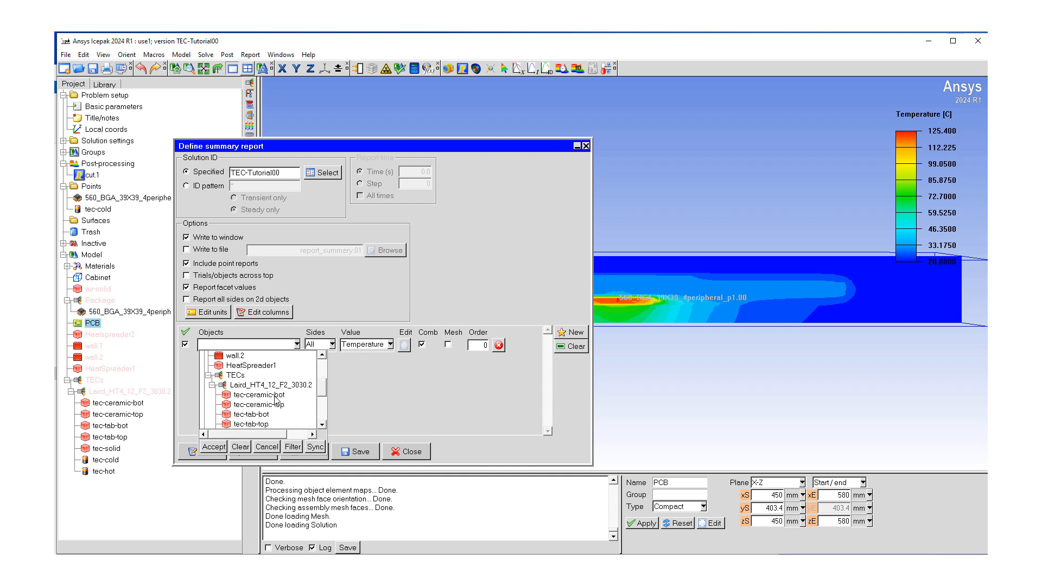
pyautogui.click(273, 396)
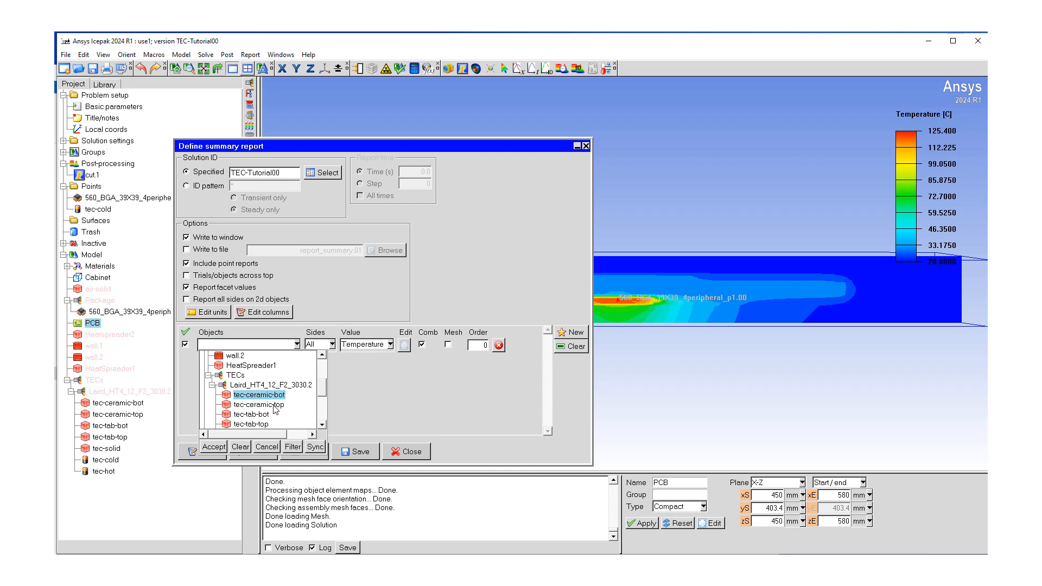
pyautogui.keyDown('ctrl'); pyautogui.click(273, 404); pyautogui.keyUp('ctrl')
pyautogui.scroll(-1, 297, 410)
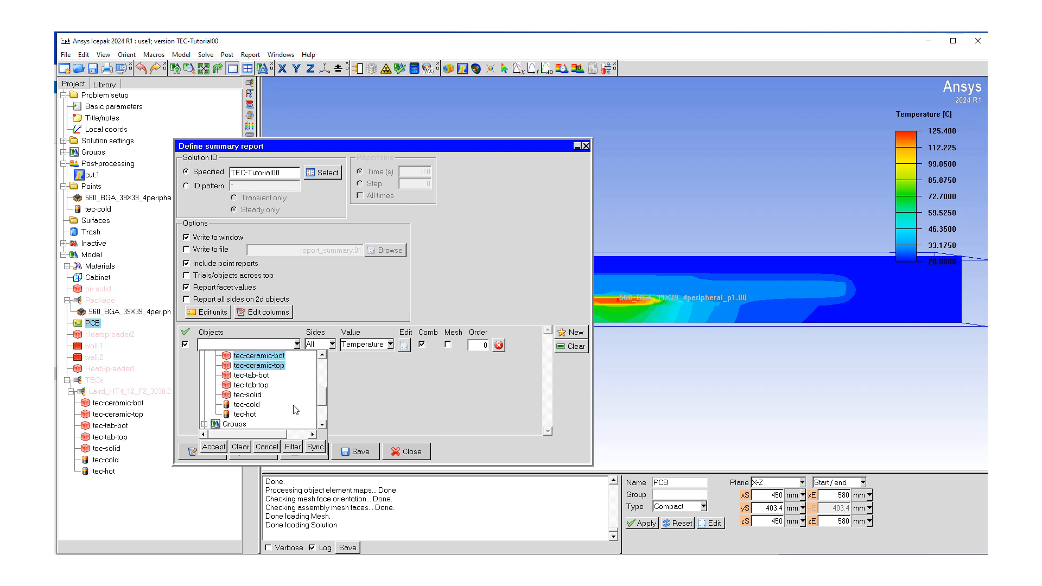
pyautogui.keyDown('ctrl'); pyautogui.click(257, 406); pyautogui.keyUp('ctrl')
pyautogui.keyDown('ctrl'); pyautogui.click(249, 414); pyautogui.keyUp('ctrl')
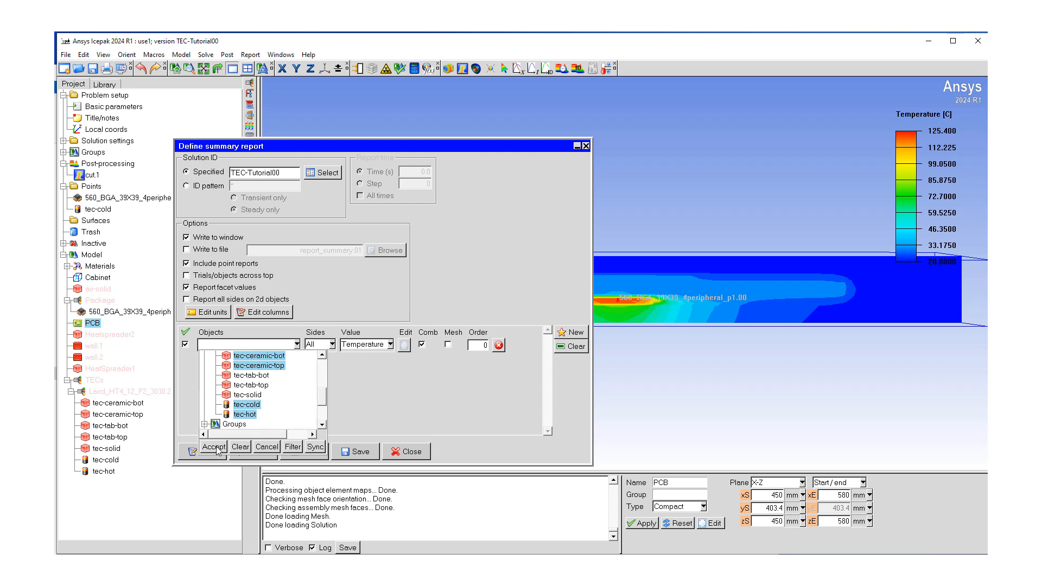
pyautogui.click(215, 447)
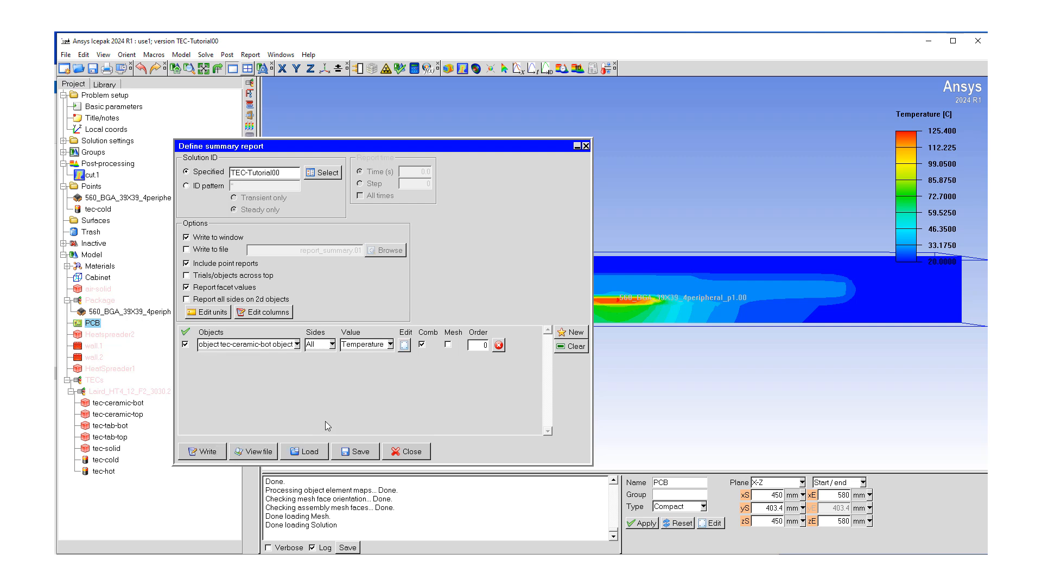
# Step: Reduce the first report row's objects to tec-ceramic-bot alone and keep the row enabled
pyautogui.click(331, 345)
pyautogui.click(355, 360)
pyautogui.click(297, 346)
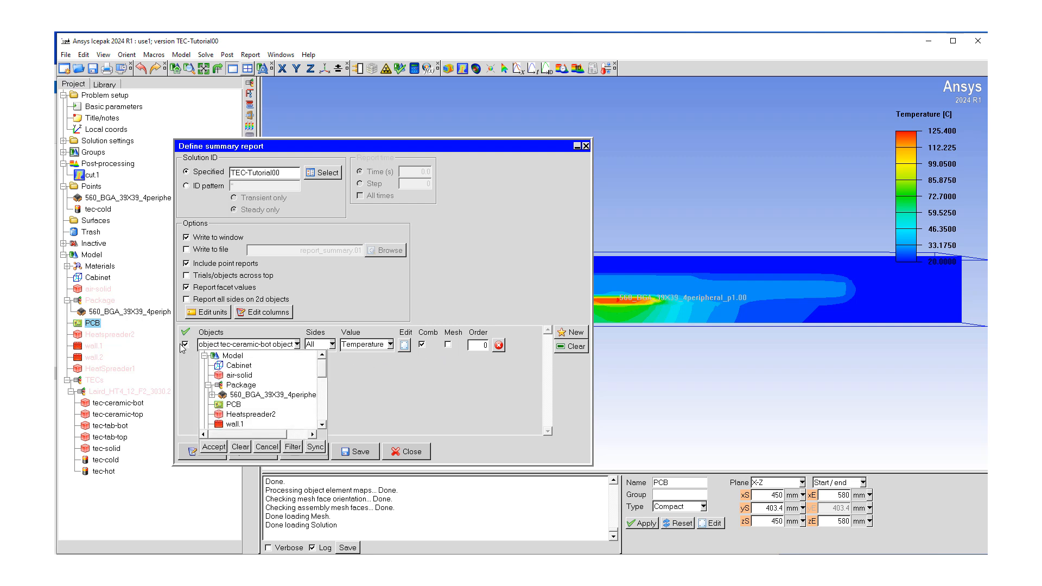
pyautogui.click(186, 345)
pyautogui.scroll(-2, 265, 394)
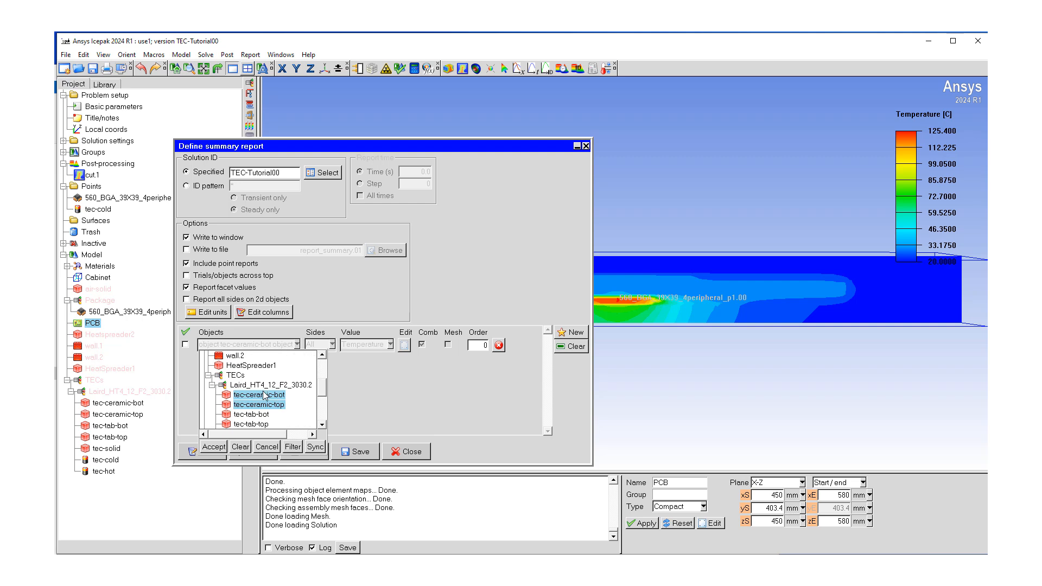
pyautogui.click(214, 447)
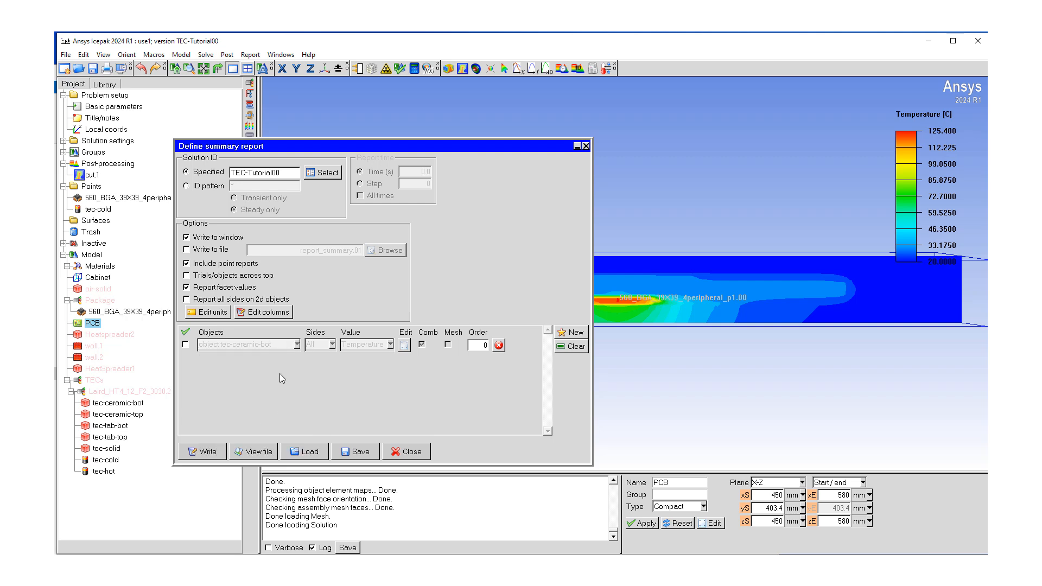
pyautogui.click(186, 345)
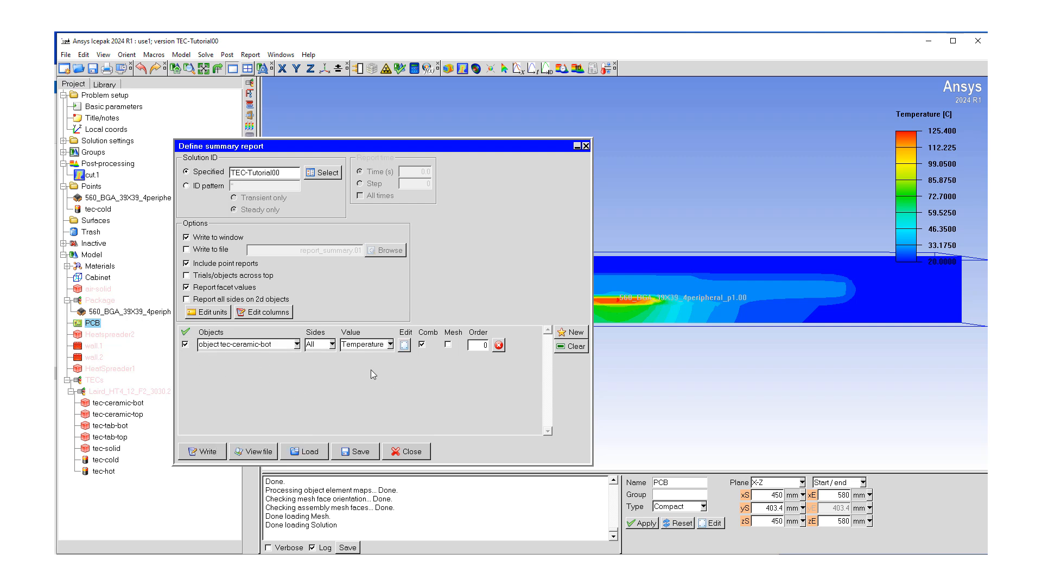
pyautogui.click(404, 346)
# Step: Add a second temperature row to the summary report for tec-ceramic-top
pyautogui.click(567, 332)
pyautogui.click(297, 358)
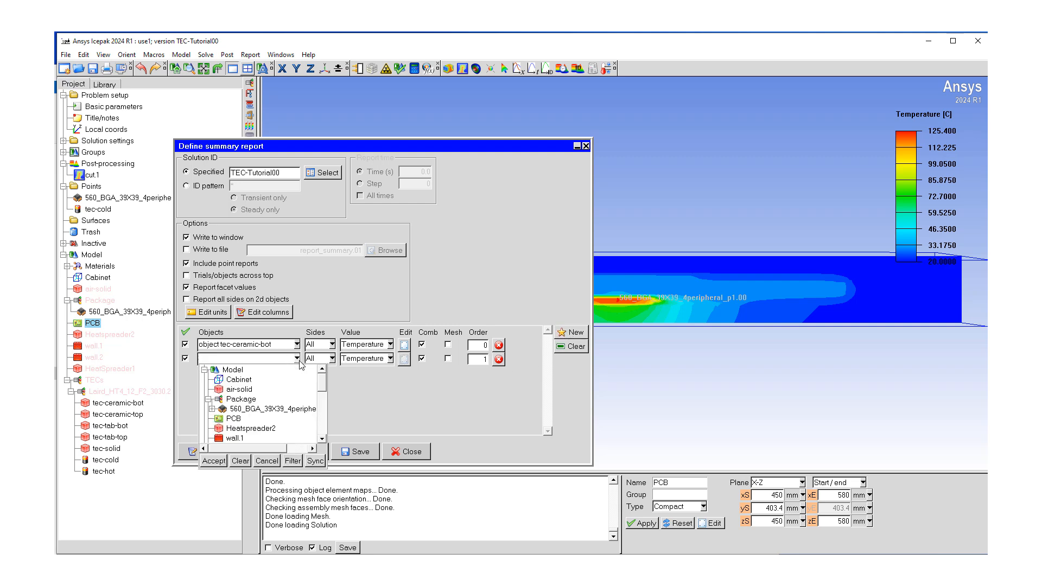
pyautogui.scroll(-3, 272, 427)
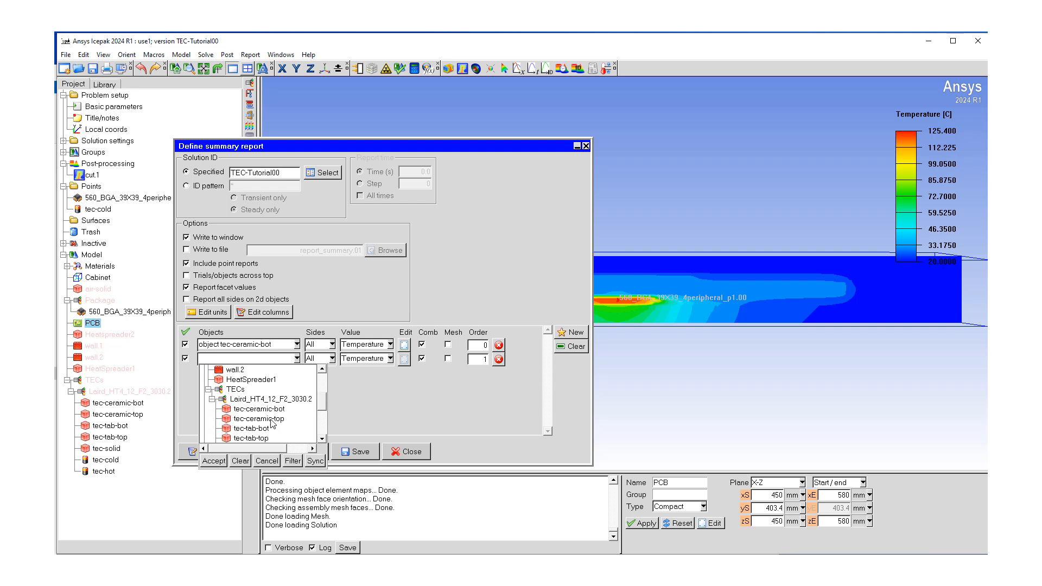
pyautogui.click(271, 421)
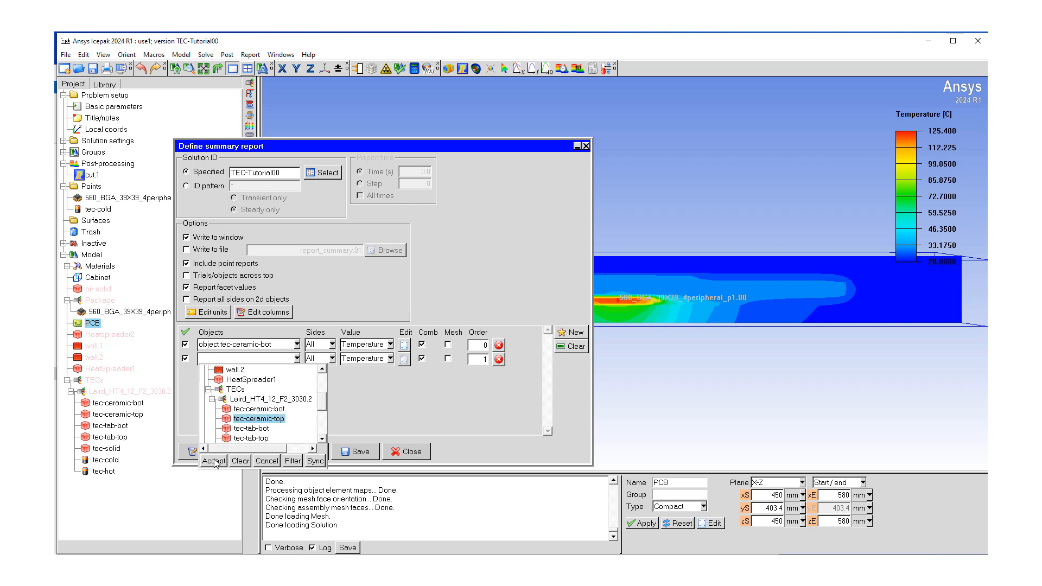
pyautogui.click(214, 461)
# Step: Add a third temperature row to the summary report for tec-cold
pyautogui.click(571, 332)
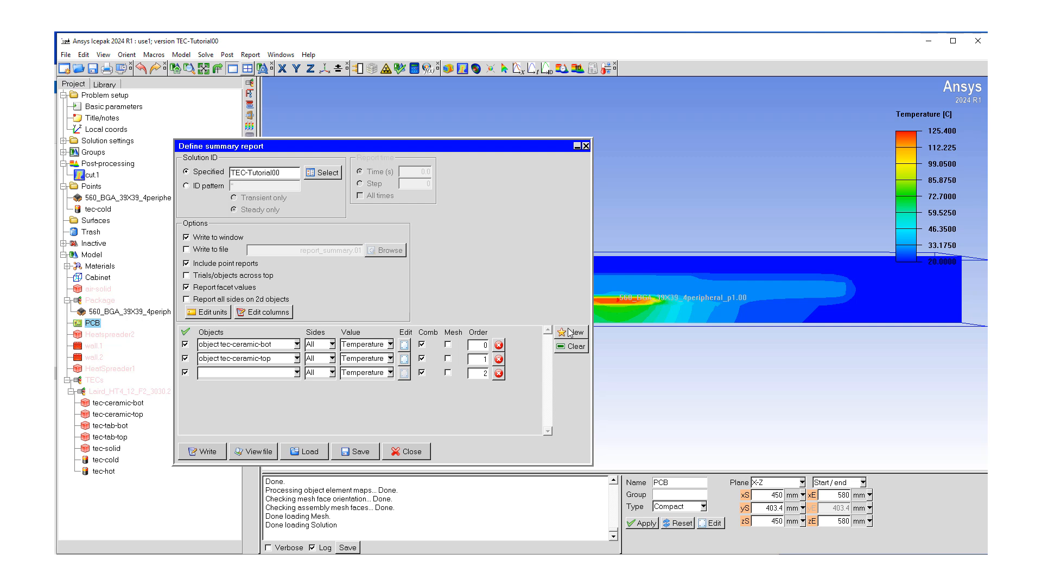
pyautogui.click(296, 372)
pyautogui.scroll(-5, 255, 423)
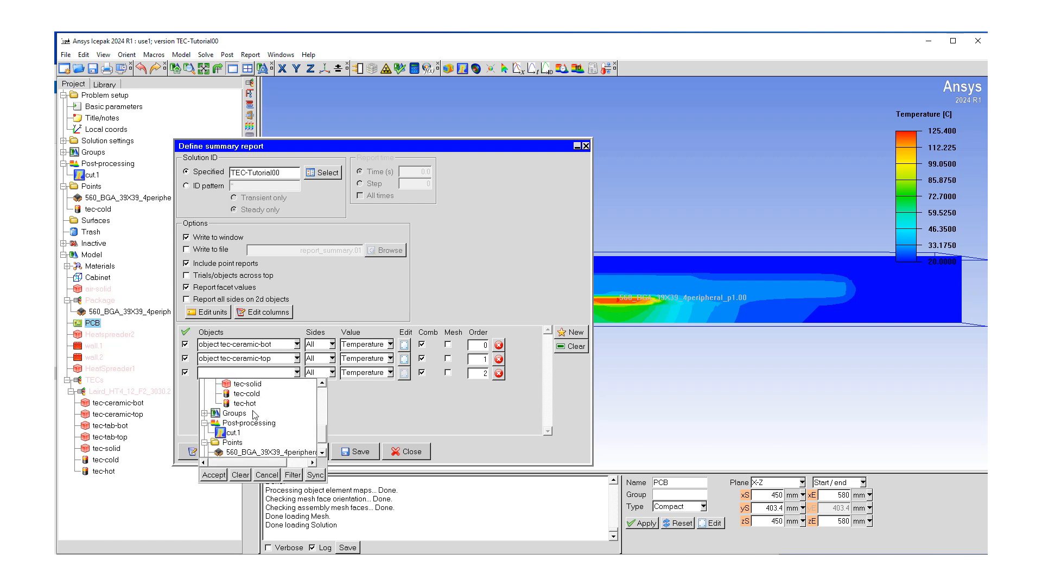
pyautogui.click(247, 394)
pyautogui.click(214, 475)
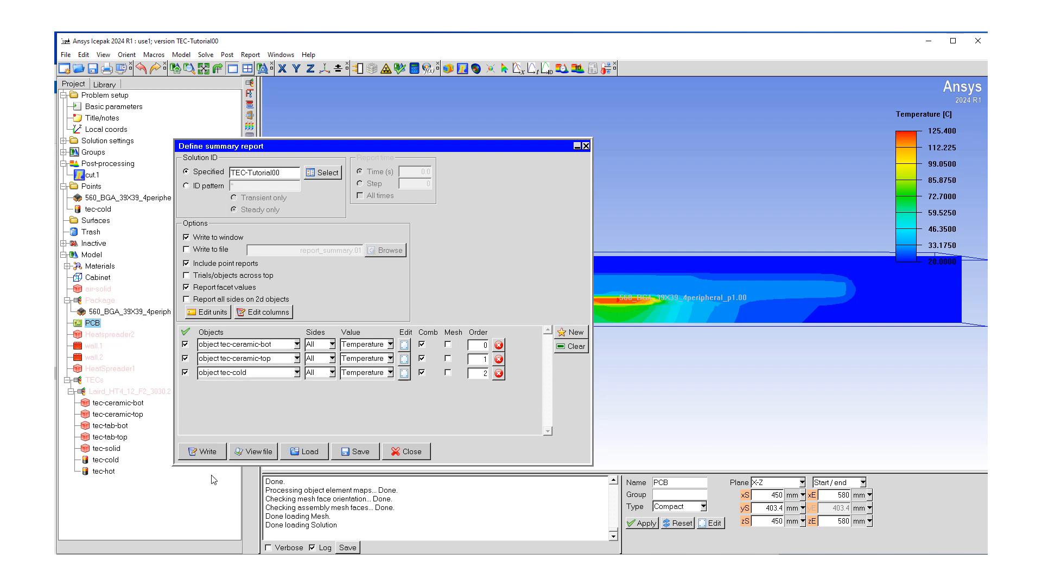
# Step: Add a fourth temperature row to the summary report for tec-hot
pyautogui.click(571, 332)
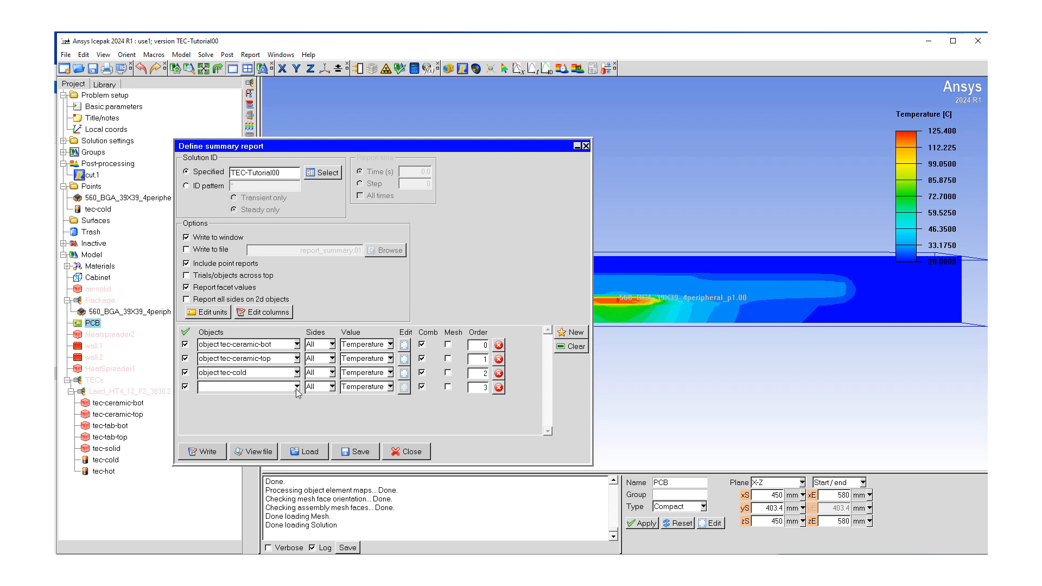
pyautogui.click(297, 386)
pyautogui.scroll(-4, 259, 448)
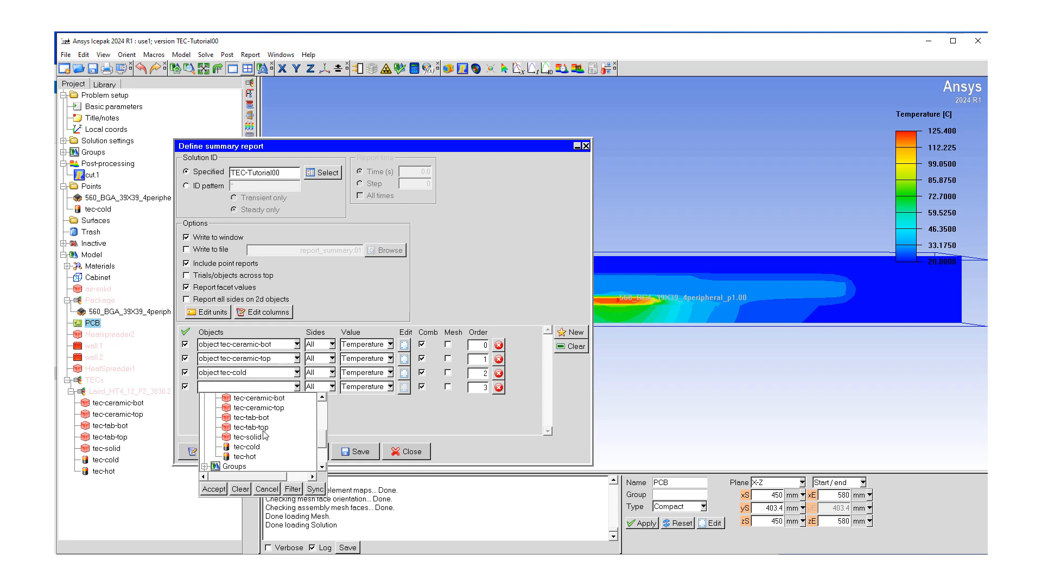
pyautogui.click(245, 456)
pyautogui.click(226, 487)
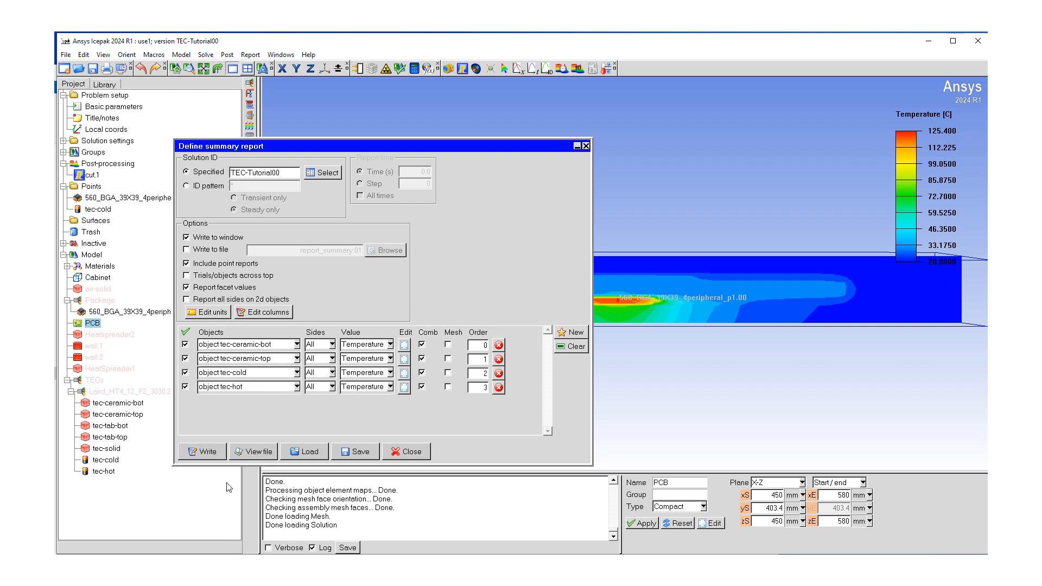
# Step: Write the summary report and bring its data window over the report definition for reading
pyautogui.click(207, 453)
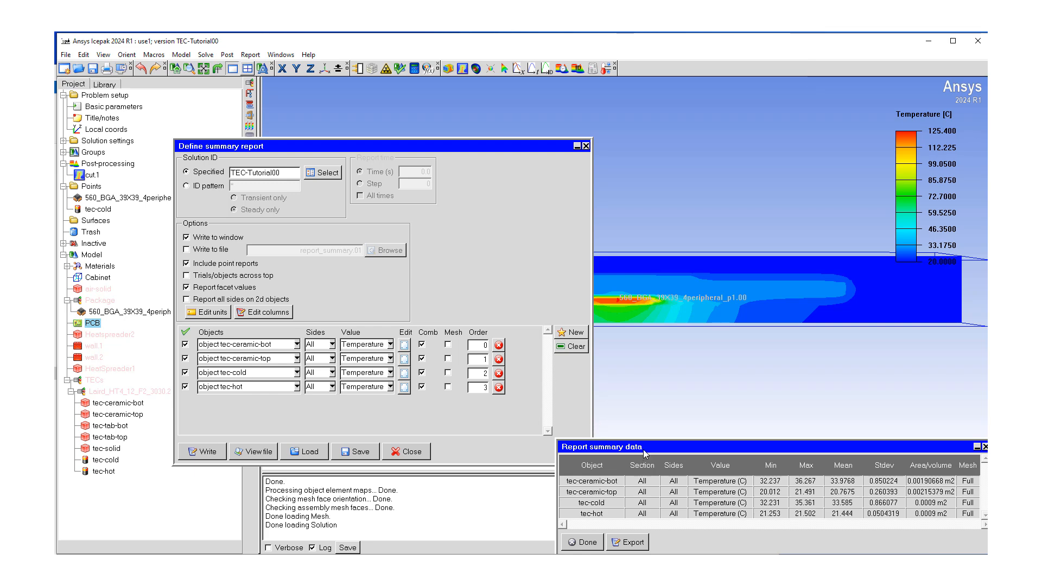
pyautogui.moveTo(645, 453); pyautogui.dragTo(320, 281)
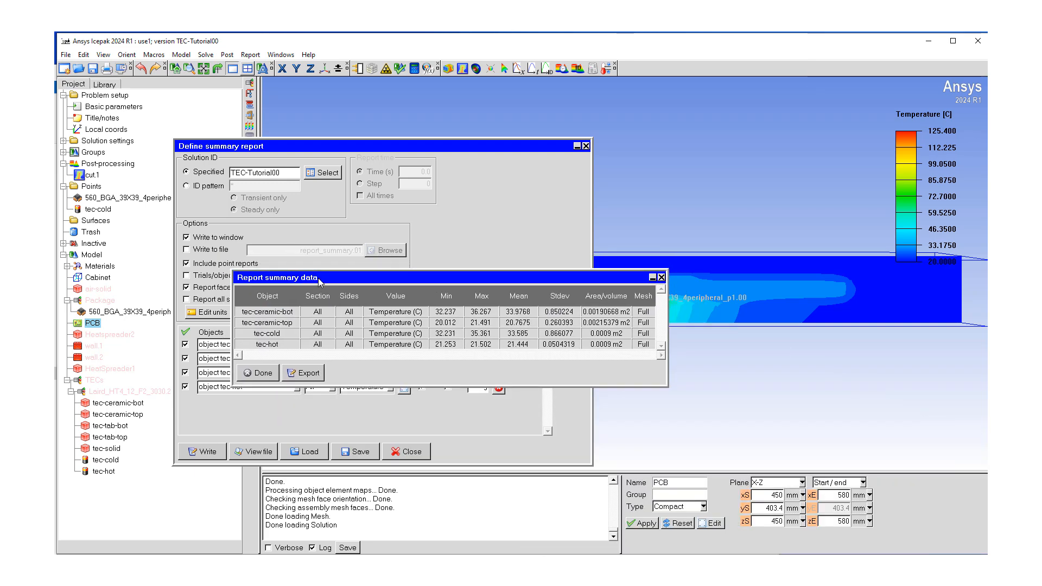